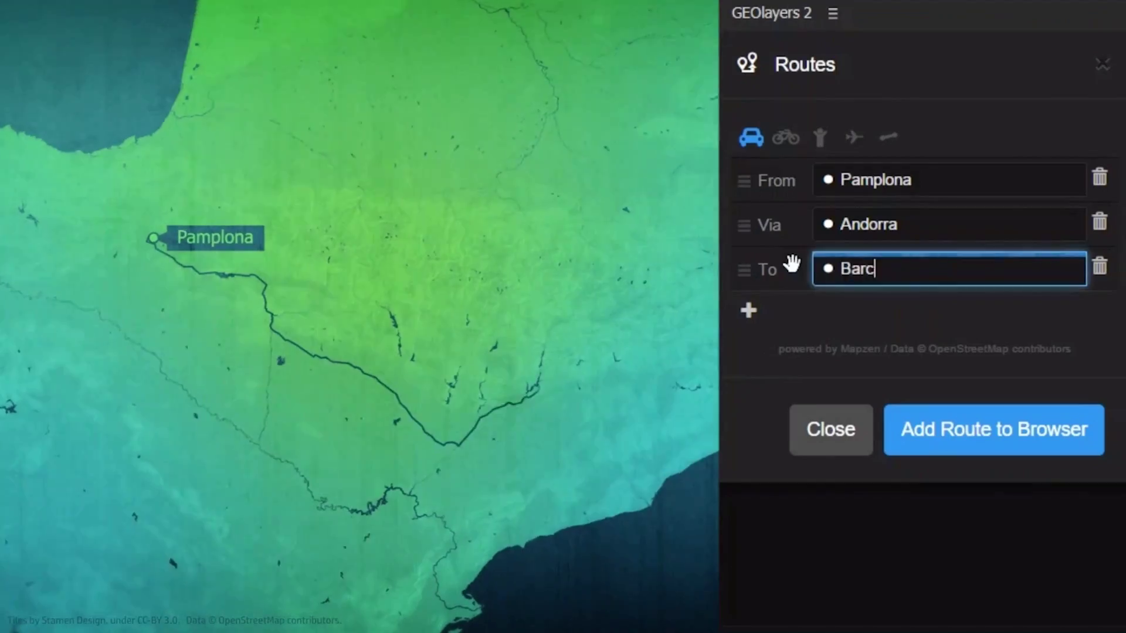
Set the driving route's destination to Barcelona in Catalonia, Spain
{"action": "type", "text": "elona"}
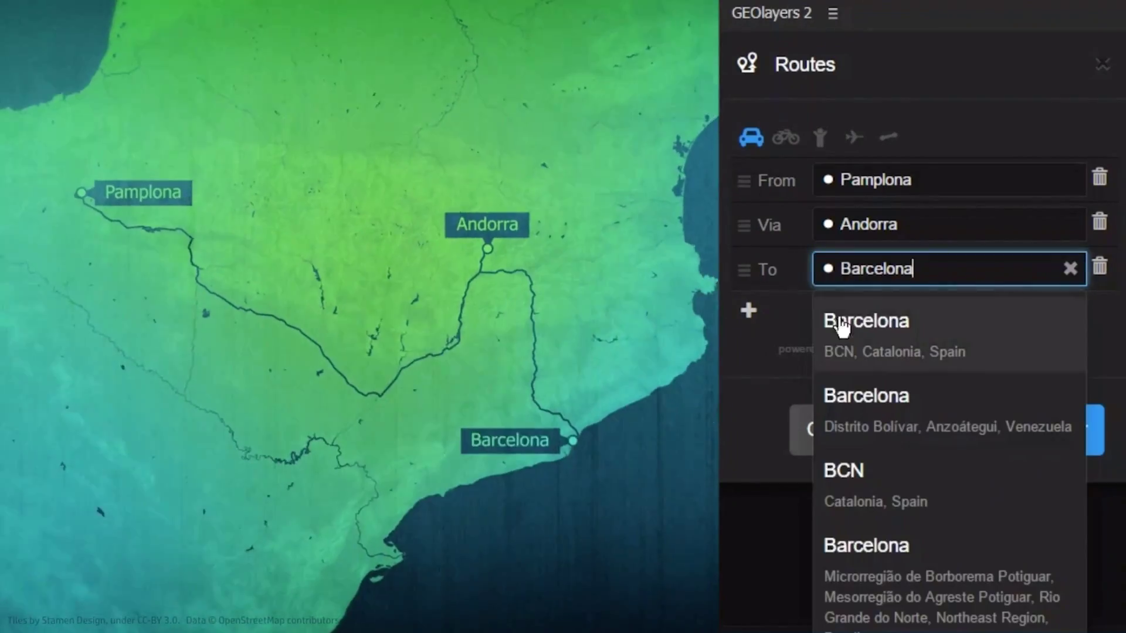
{"action": "left_click", "coordinate": [860, 329]}
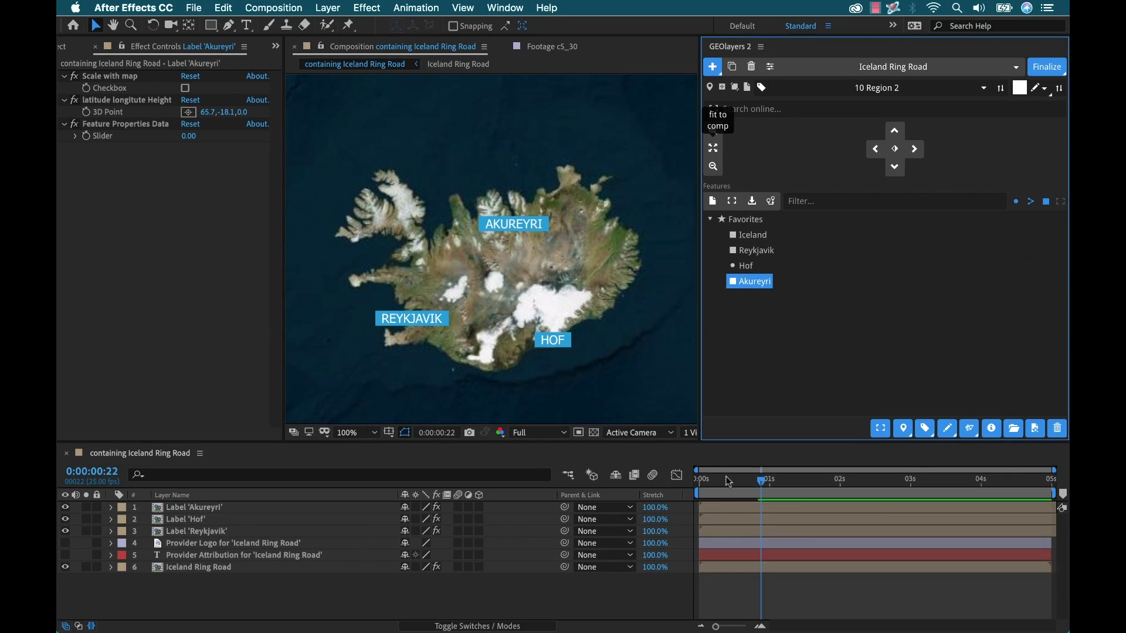
{"action": "left_click_drag", "start_coordinate": [696, 593], "coordinate": [592, 595]}
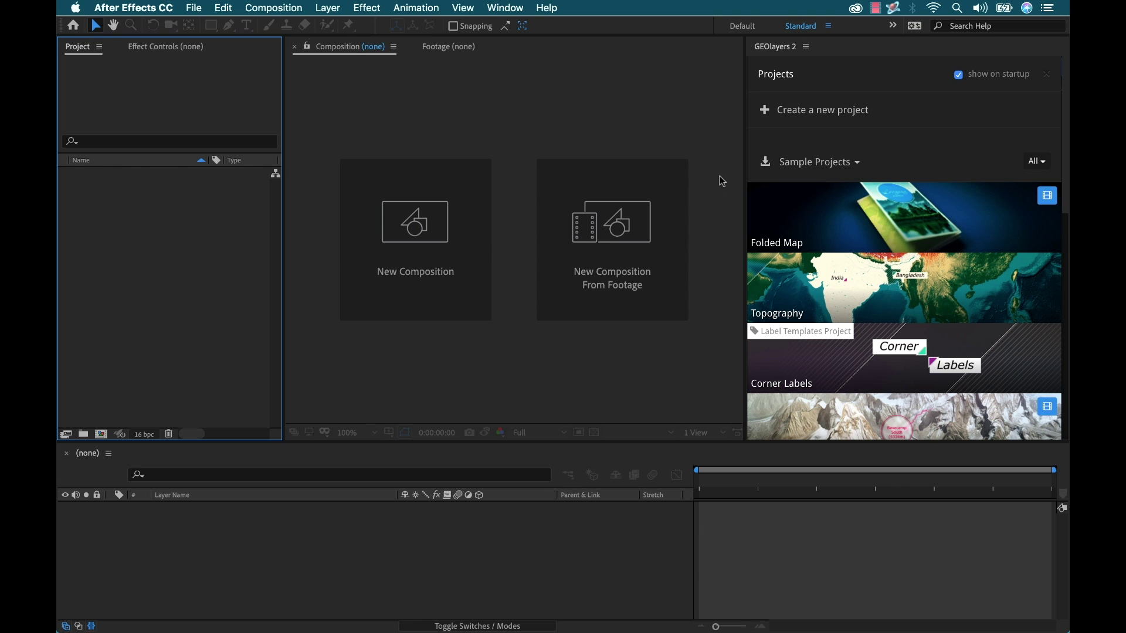
Open the GEOlayers 2 extension
{"action": "left_click", "coordinate": [506, 10]}
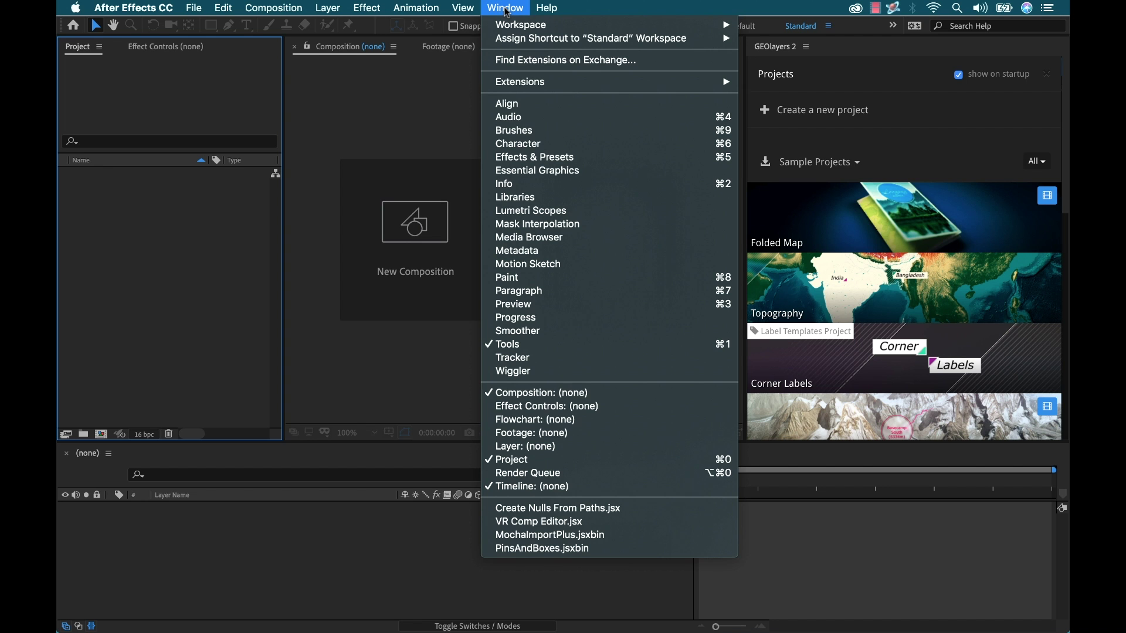
{"action": "mouse_move", "coordinate": [549, 83]}
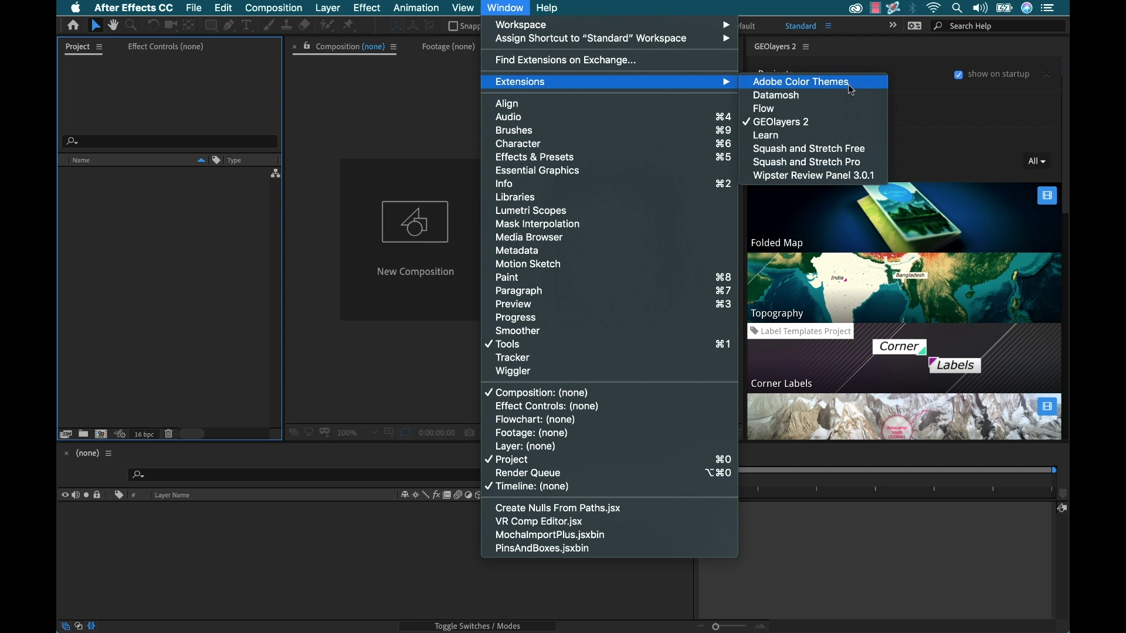
{"action": "left_click", "coordinate": [801, 124]}
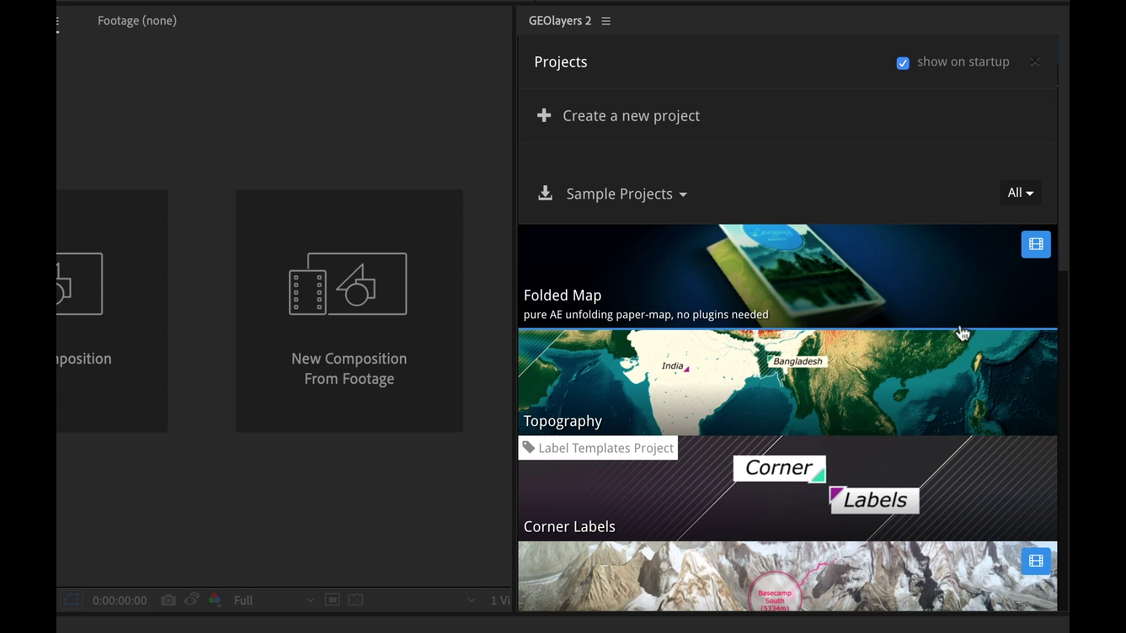
Browse the GEOlayers sample projects and the categories available for filtering them
{"action": "scroll", "coordinate": [919, 384], "scroll_direction": "down", "scroll_amount": 1}
{"action": "scroll", "coordinate": [919, 384], "scroll_direction": "down", "scroll_amount": 2}
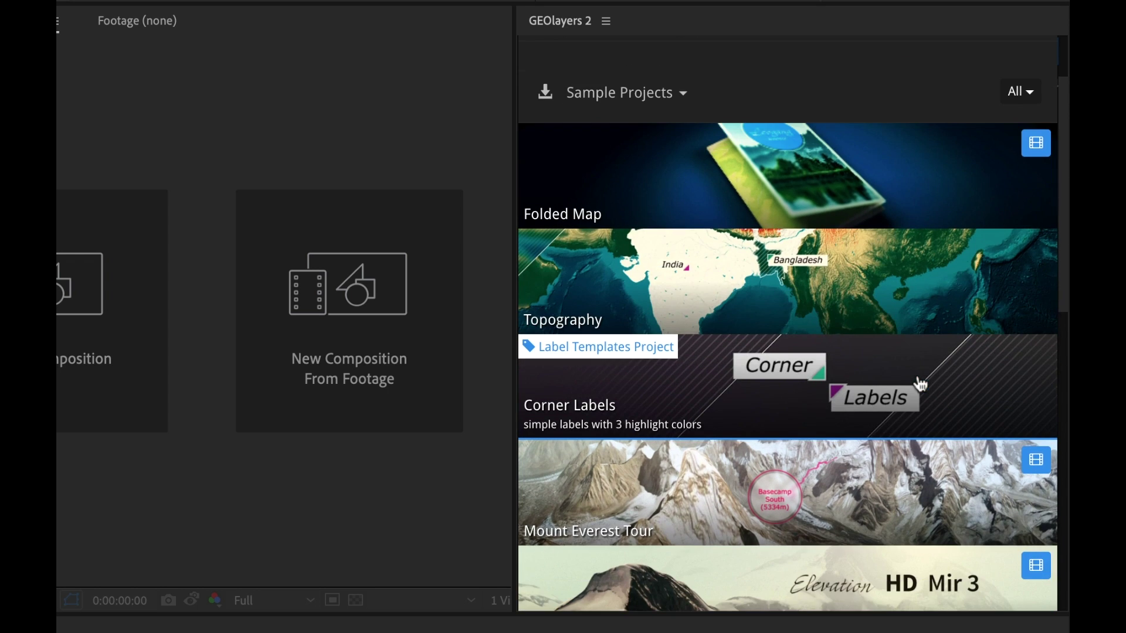
{"action": "scroll", "coordinate": [929, 384], "scroll_direction": "up", "scroll_amount": 2}
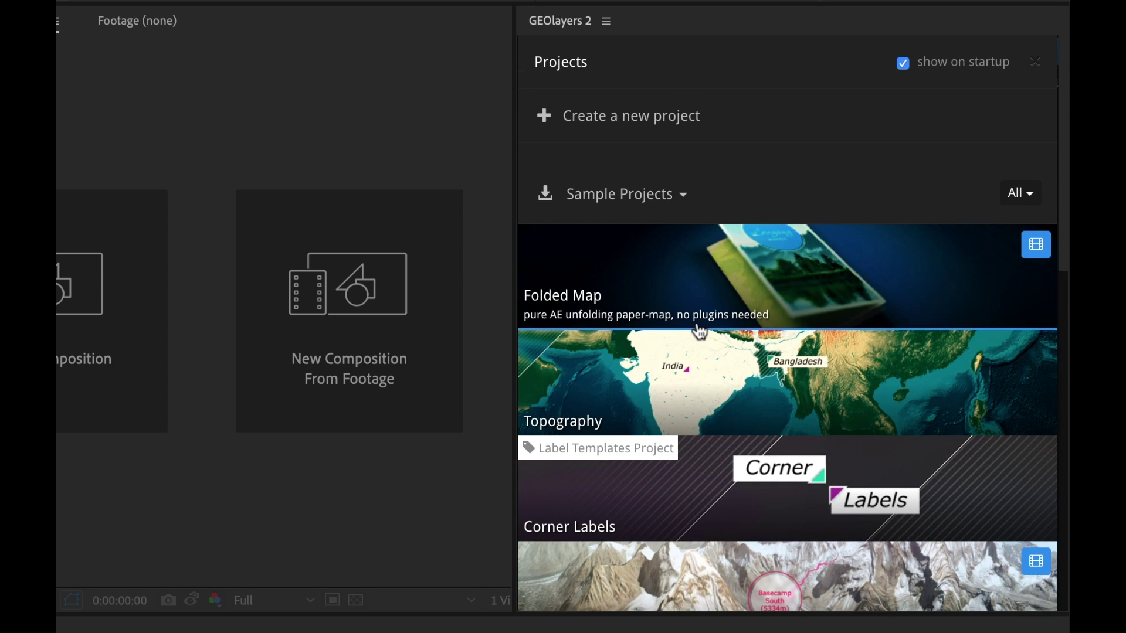
{"action": "left_click", "coordinate": [1035, 198]}
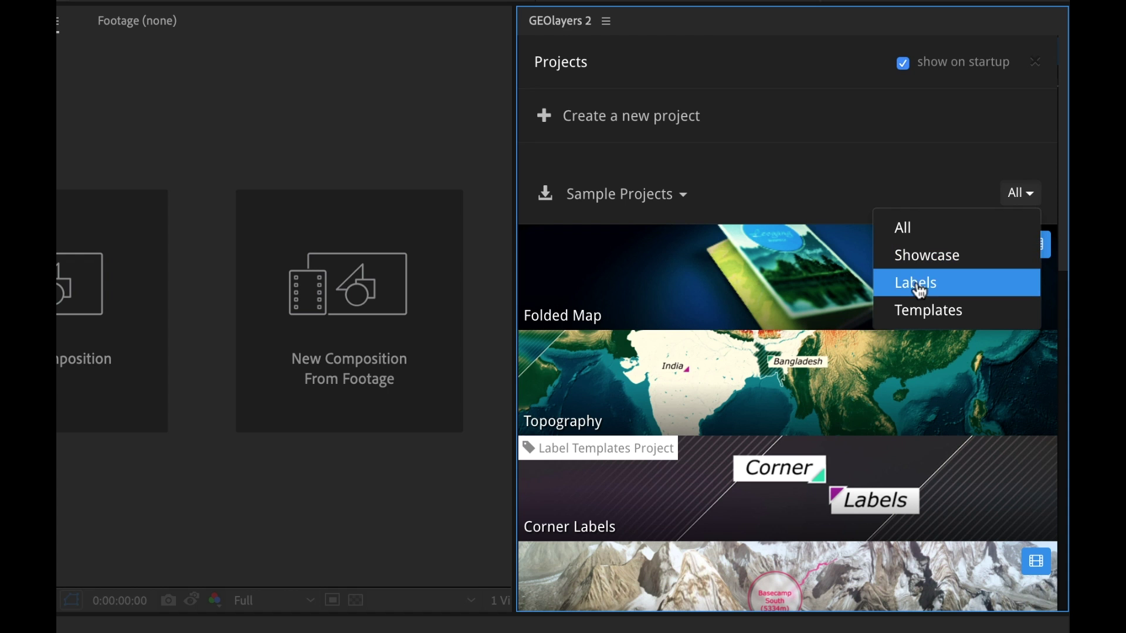
{"action": "left_click", "coordinate": [815, 171]}
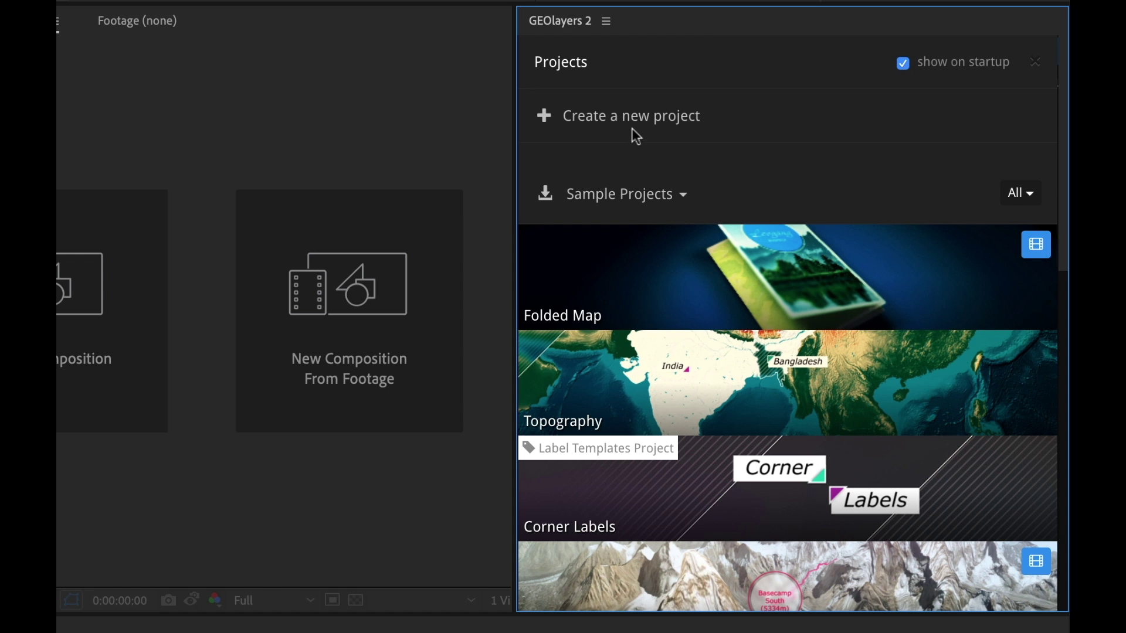
Start a new GEOlayers project and name its mapcomp Iceland Ring Road
{"action": "left_click", "coordinate": [611, 119]}
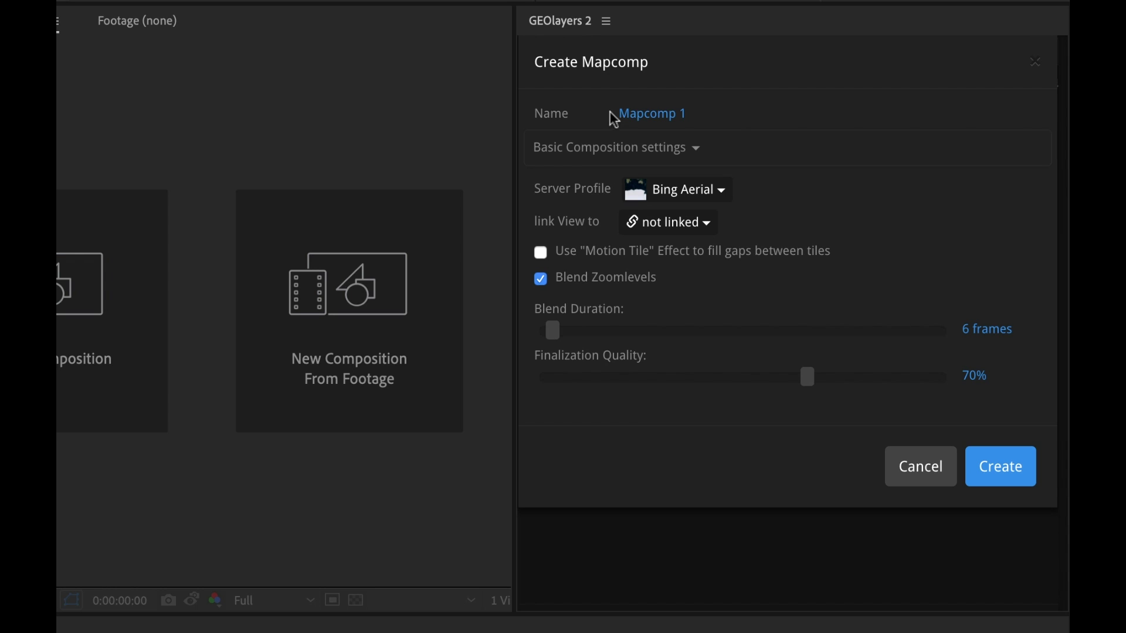
{"action": "left_click", "coordinate": [657, 113]}
{"action": "type", "text": "Iceland Ri"}
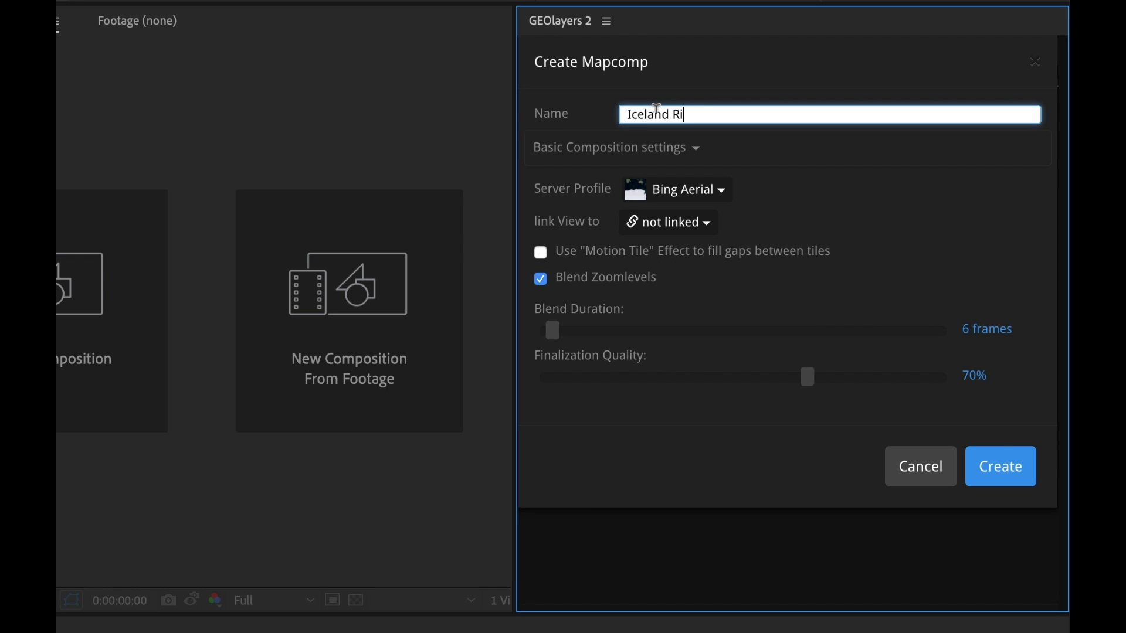
{"action": "type", "text": "ng Road"}
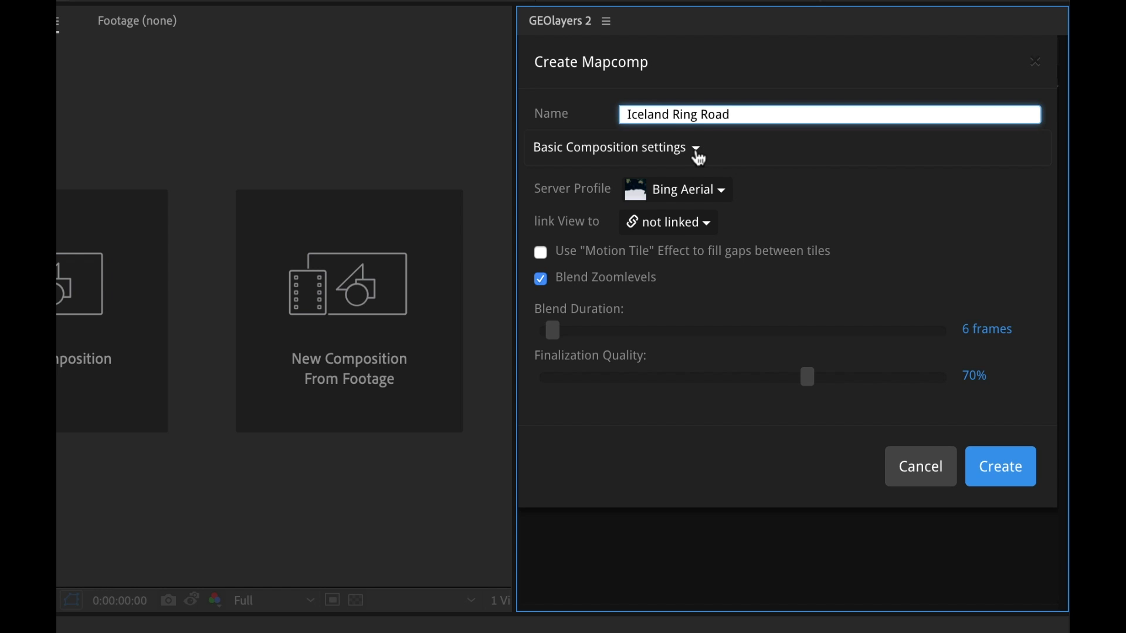
Set the mapcomp's duration to 5 seconds in the basic composition settings
{"action": "left_click", "coordinate": [696, 150]}
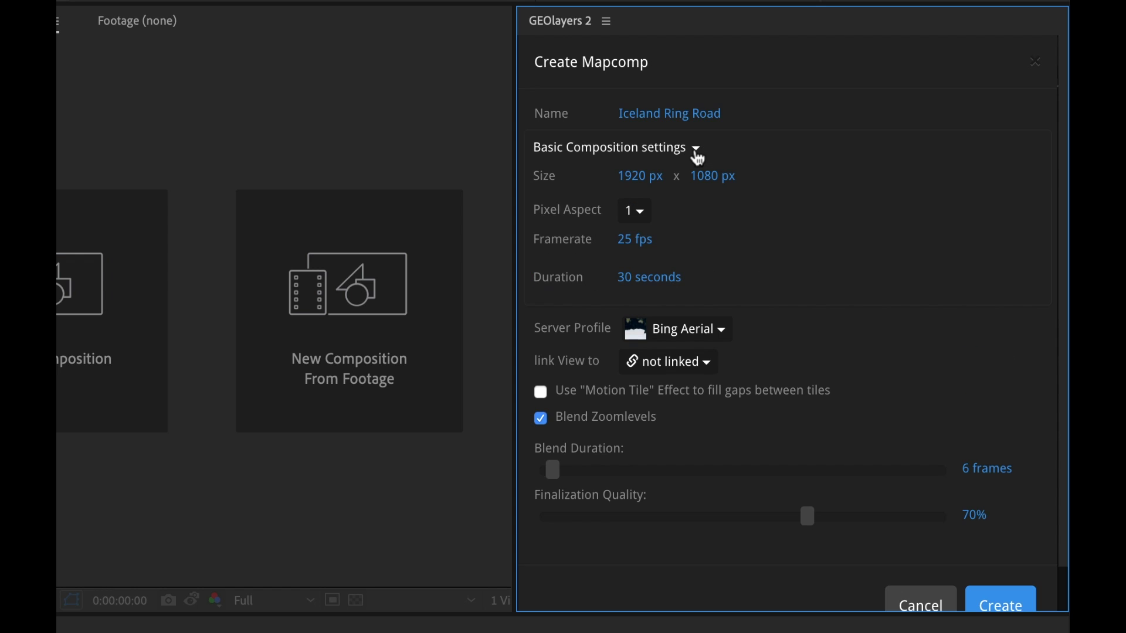
{"action": "left_click", "coordinate": [637, 286]}
{"action": "type", "text": "5"}
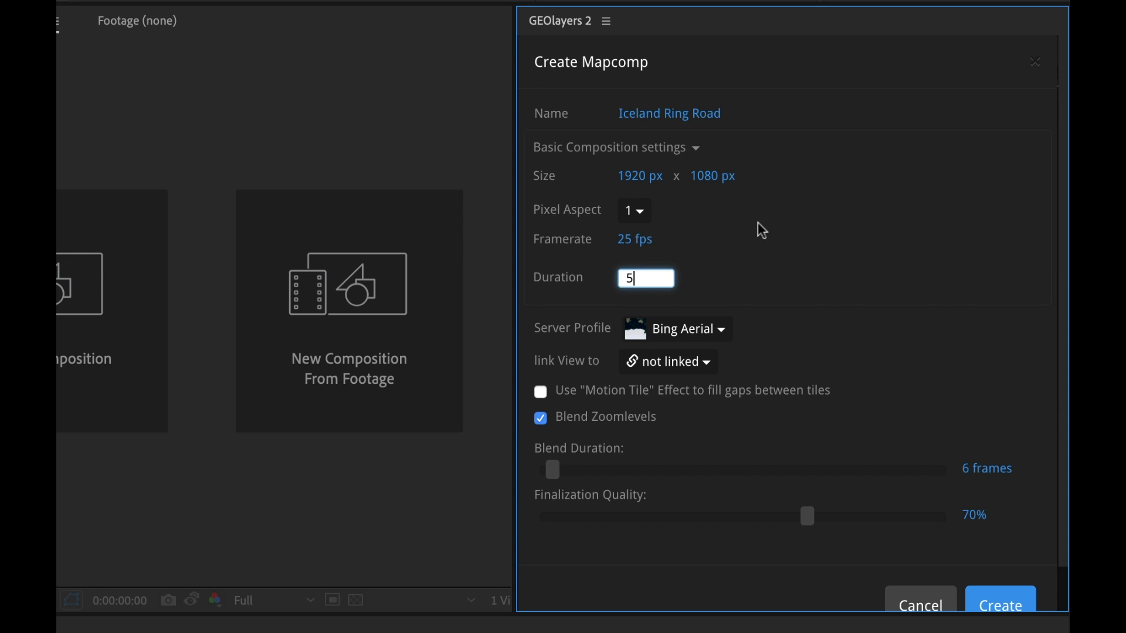
{"action": "key", "text": "Return"}
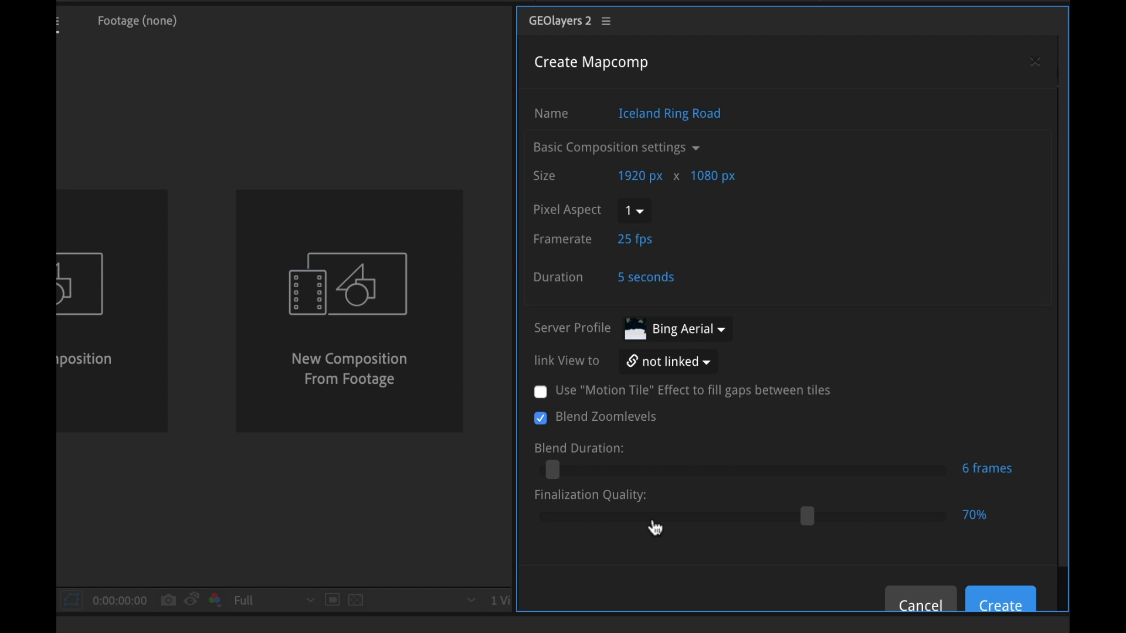
Review the available server profiles, keep Bing Aerial and create the mapcomp
{"action": "scroll", "coordinate": [688, 557], "scroll_direction": "down", "scroll_amount": 2}
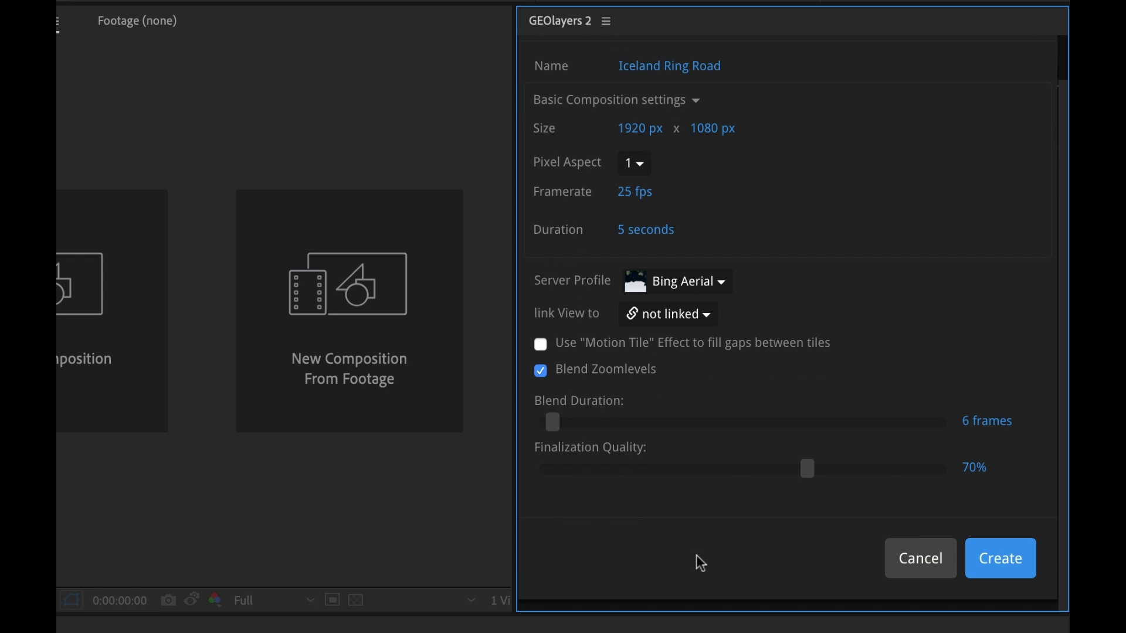
{"action": "left_click", "coordinate": [723, 285]}
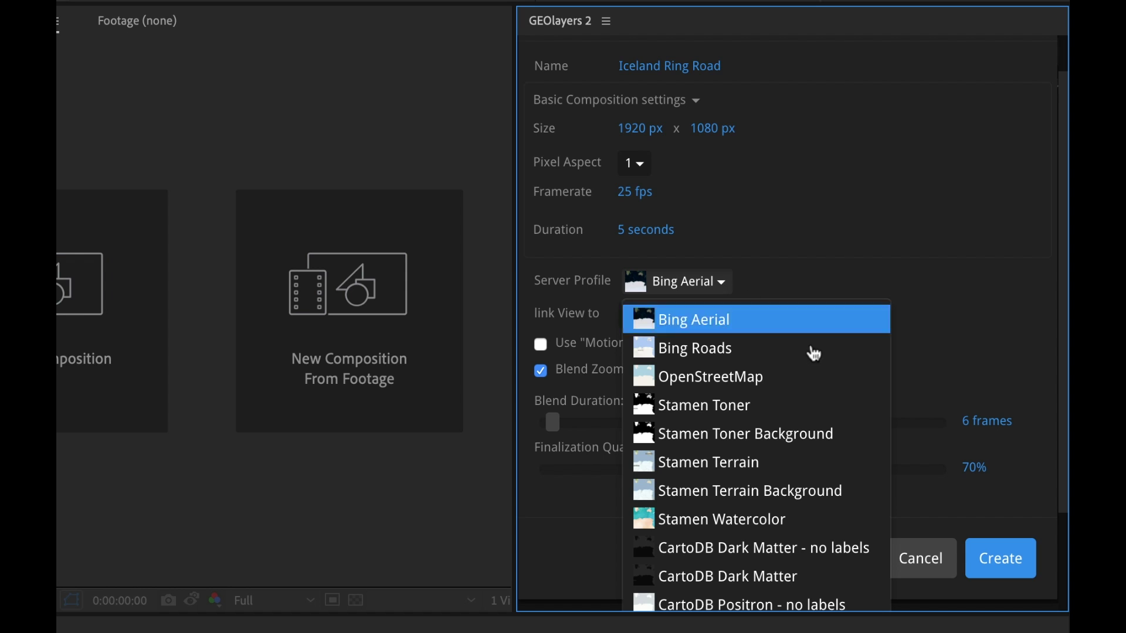
{"action": "scroll", "coordinate": [842, 362], "scroll_direction": "down", "scroll_amount": 5}
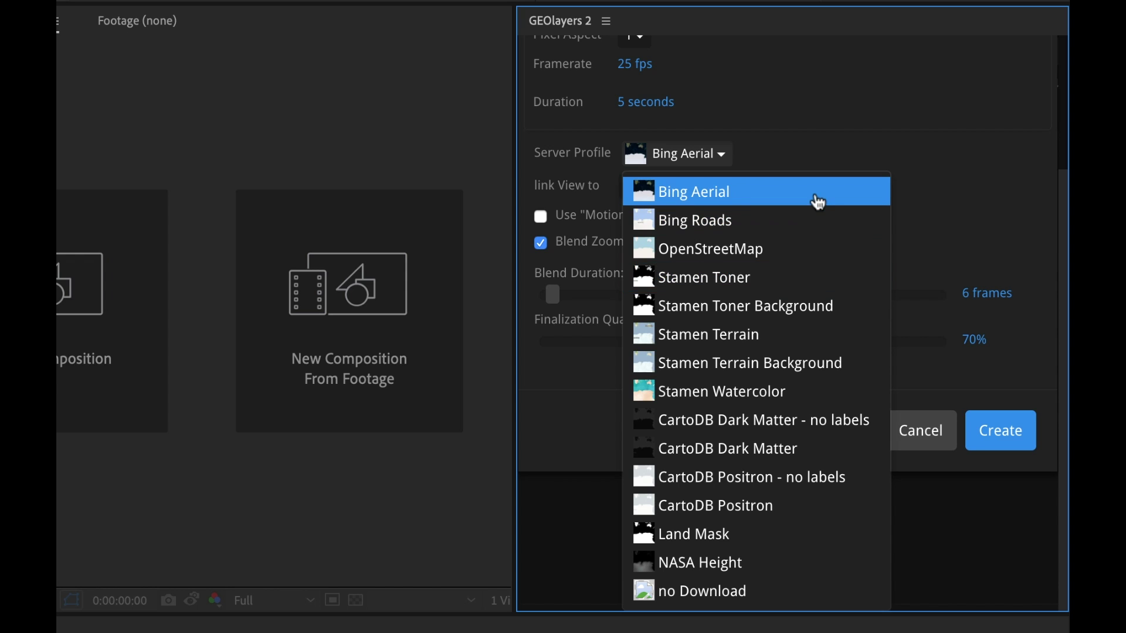
{"action": "scroll", "coordinate": [965, 180], "scroll_direction": "up", "scroll_amount": 7}
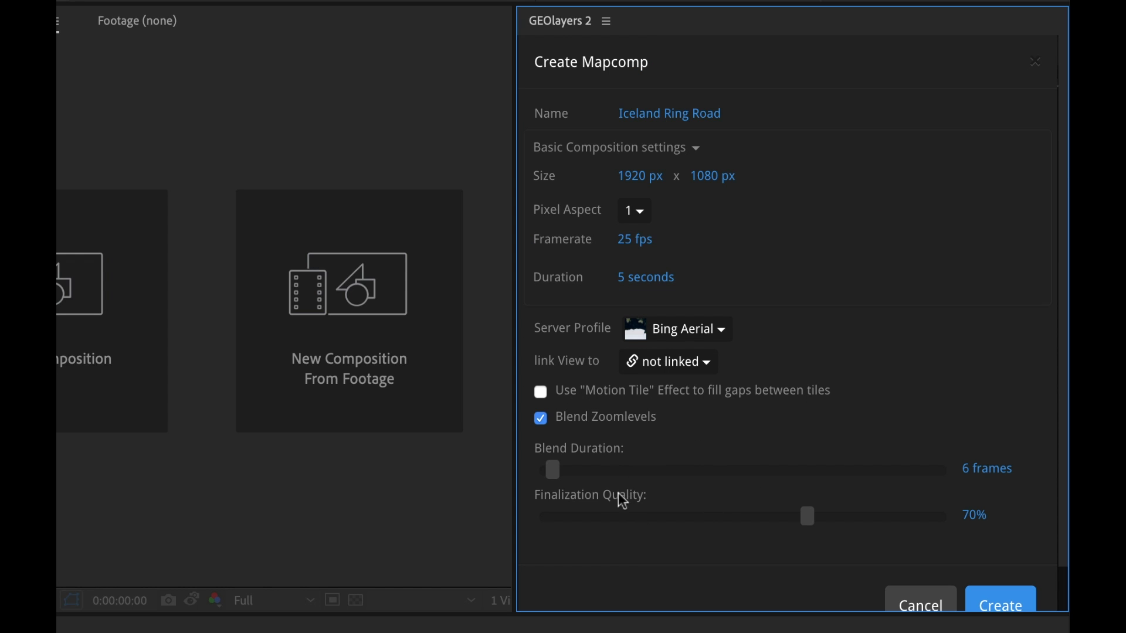
{"action": "scroll", "coordinate": [689, 557], "scroll_direction": "down", "scroll_amount": 2}
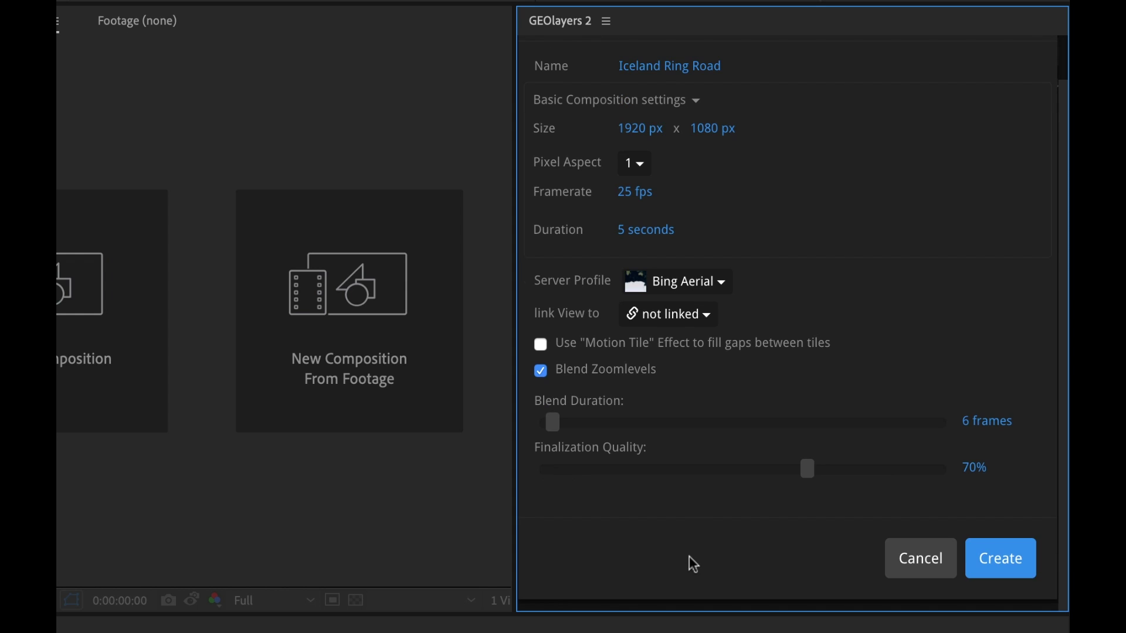
{"action": "left_click", "coordinate": [1013, 568]}
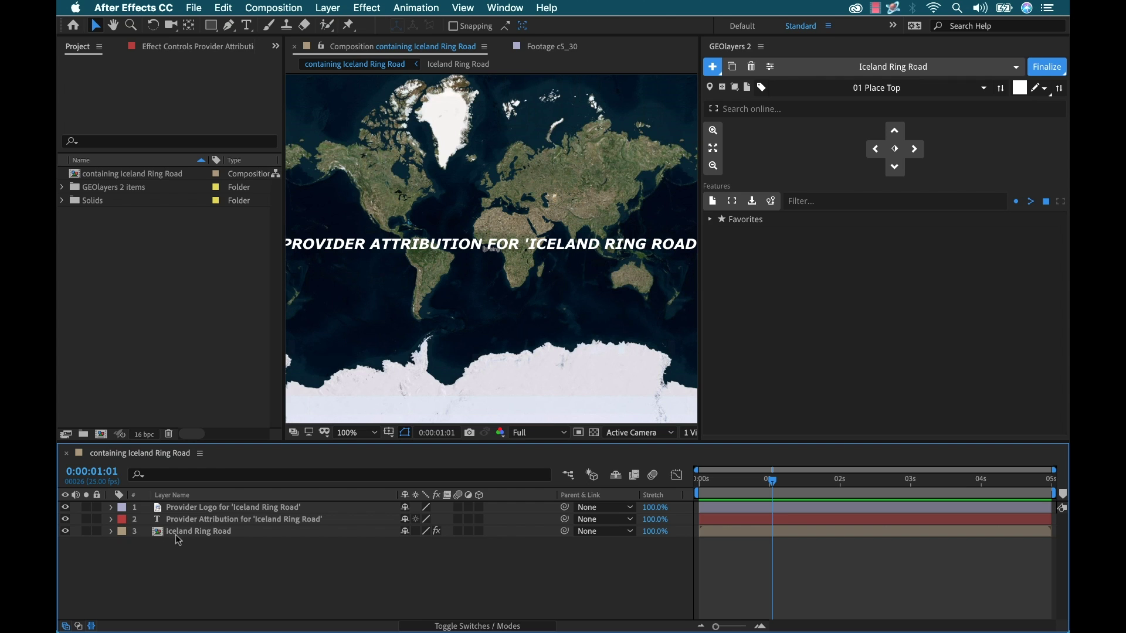
Open the Iceland Ring Road precomp, examine its individual map tile layers, and close it again
{"action": "double_click", "coordinate": [158, 529]}
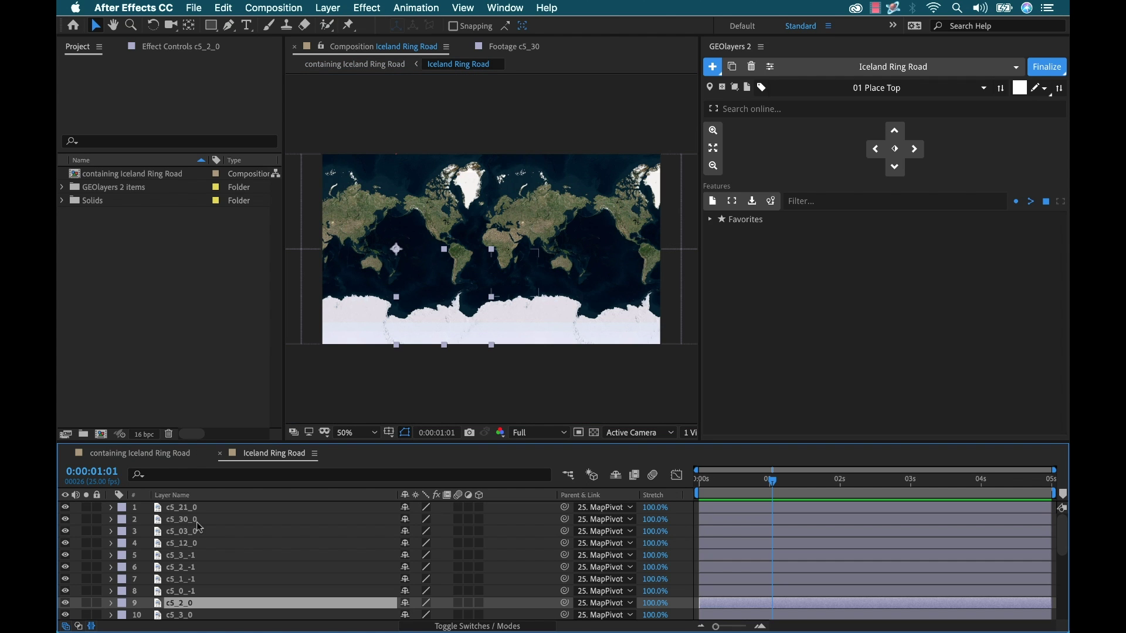
{"action": "left_click", "coordinate": [190, 518]}
{"action": "left_click", "coordinate": [185, 534]}
{"action": "left_click", "coordinate": [187, 544]}
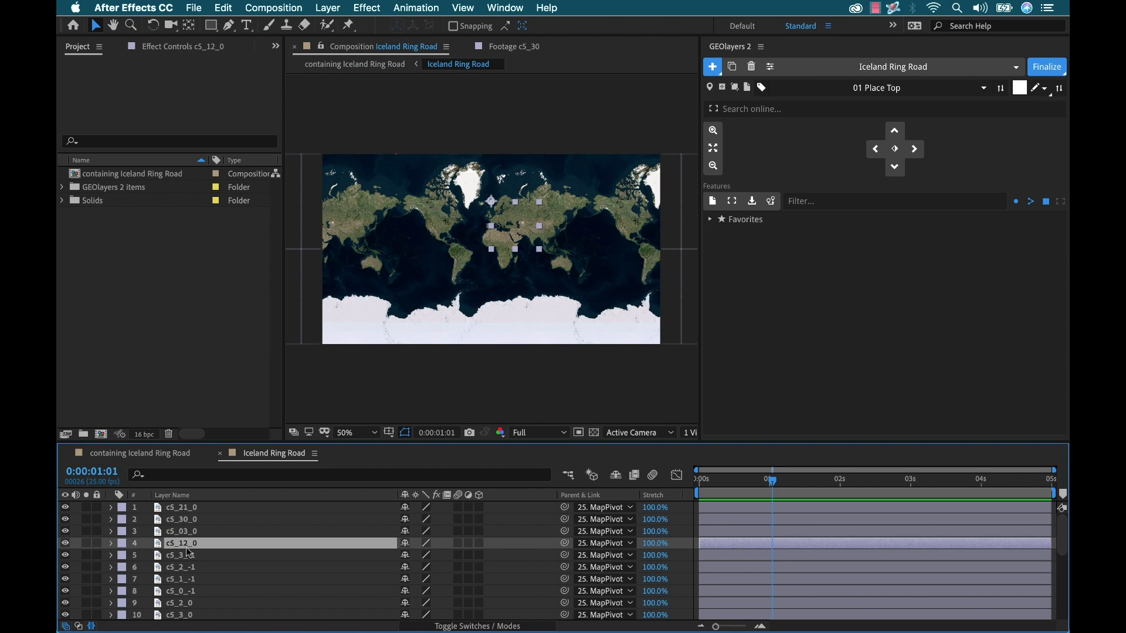
{"action": "left_click", "coordinate": [187, 557]}
{"action": "left_click", "coordinate": [186, 580]}
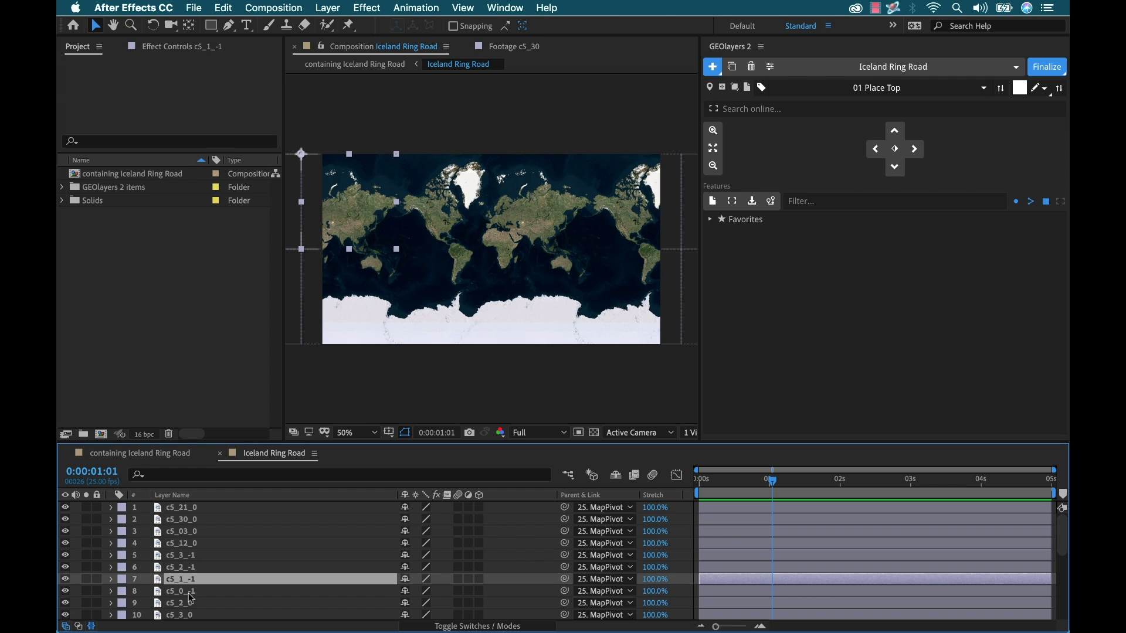
{"action": "left_click", "coordinate": [191, 592]}
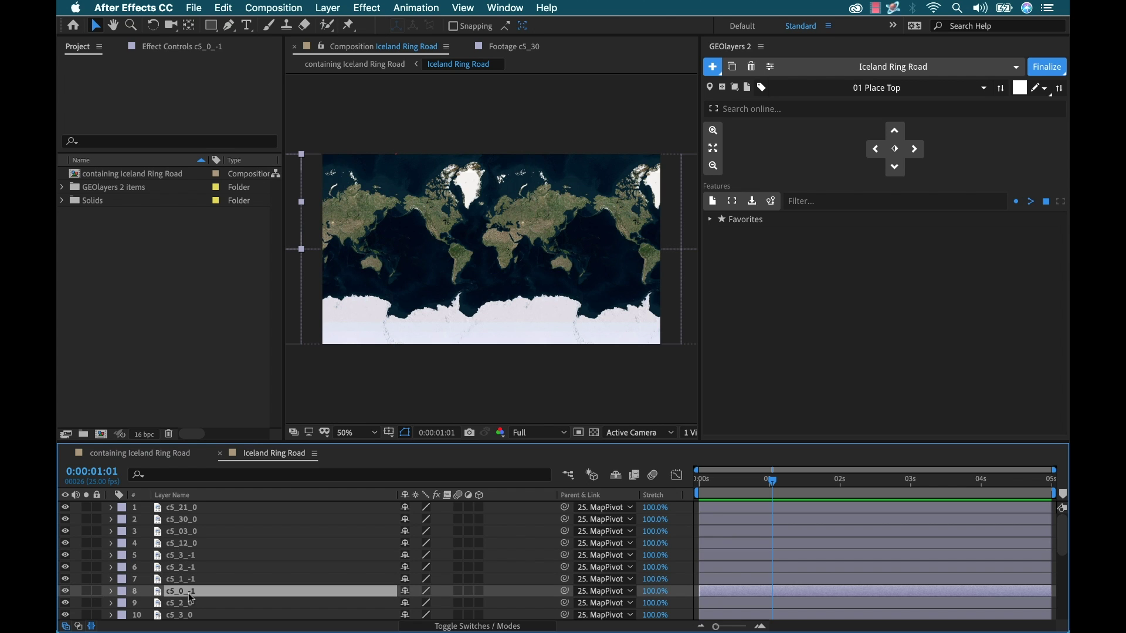
{"action": "left_click", "coordinate": [221, 454]}
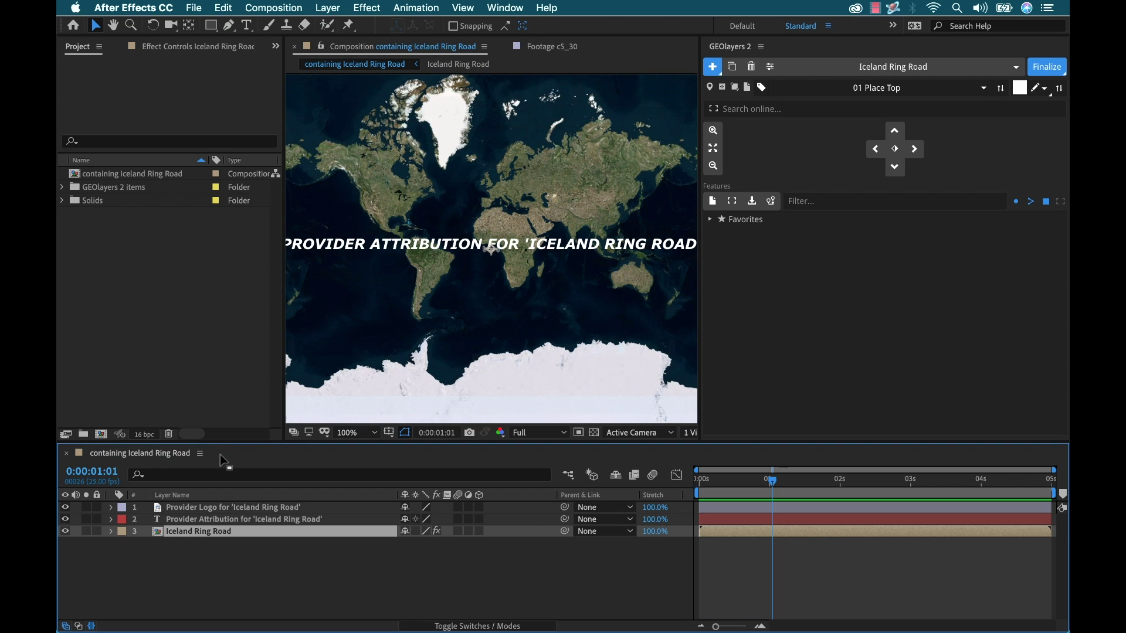
Move the provider attribution text down and the Bing provider logo down to the southern tip of South America
{"action": "left_click", "coordinate": [186, 519]}
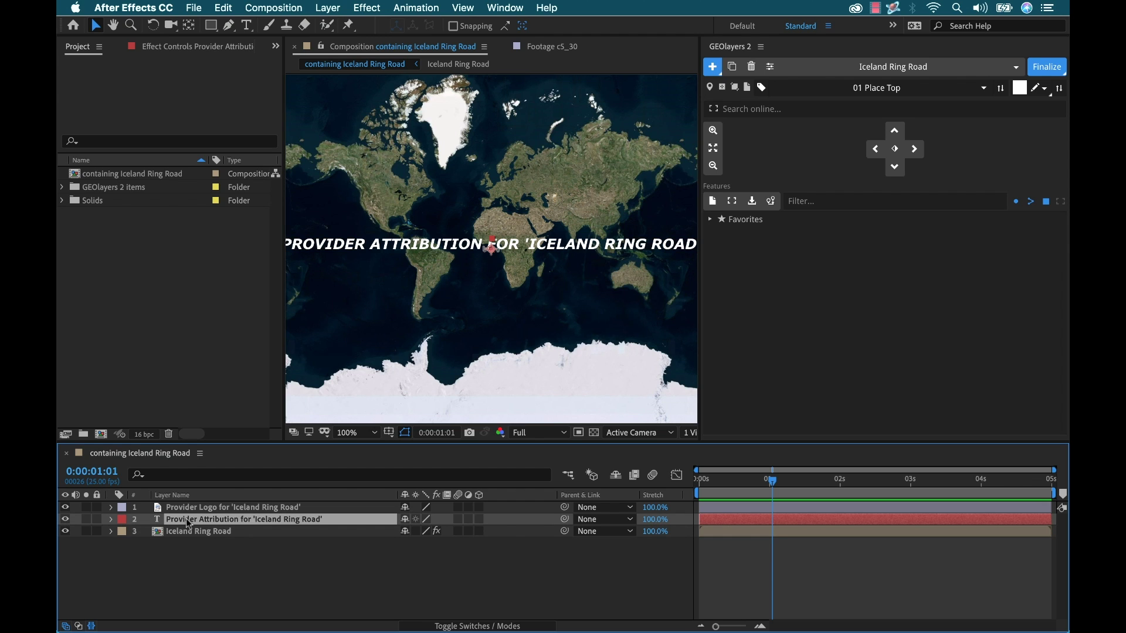
{"action": "left_click", "coordinate": [239, 509]}
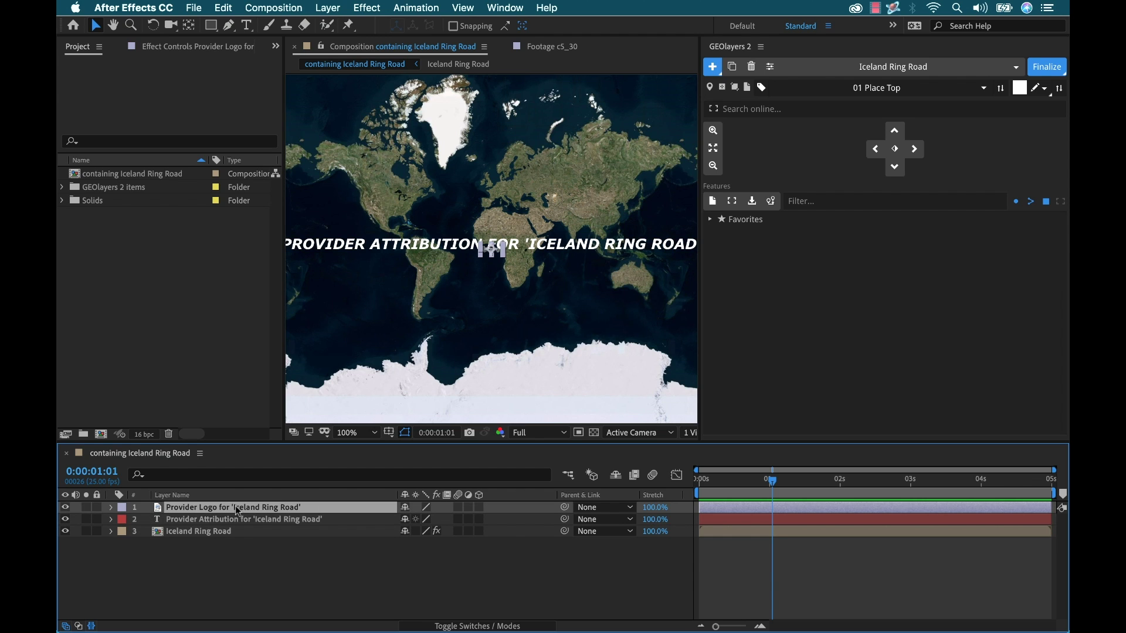
{"action": "left_click", "coordinate": [215, 521]}
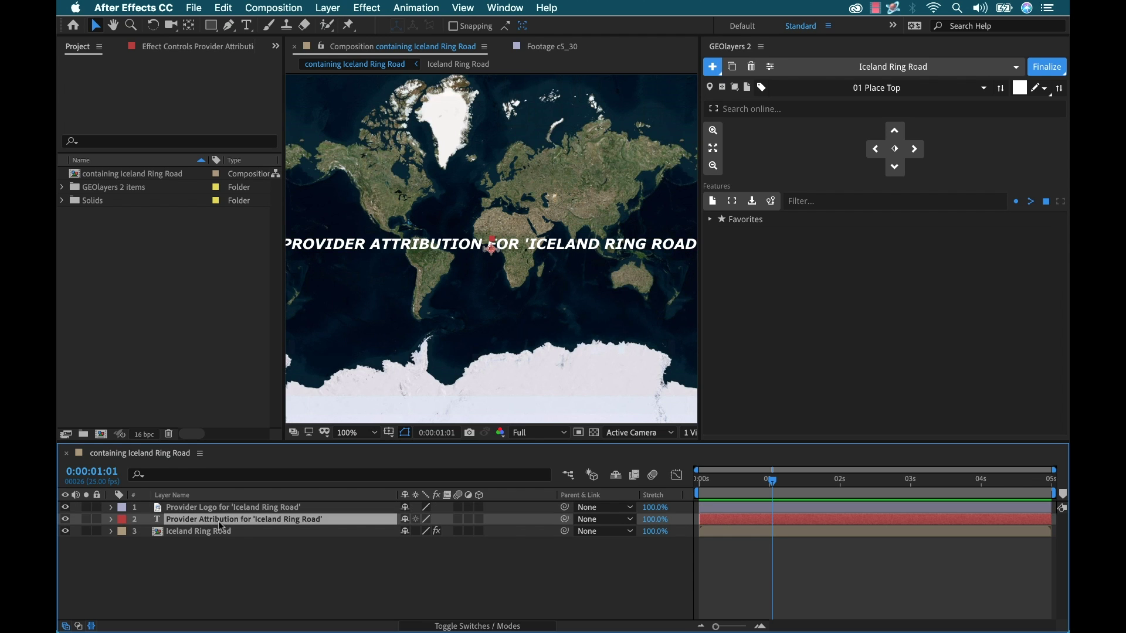
{"action": "key", "text": "period"}
{"action": "left_click", "coordinate": [481, 252]}
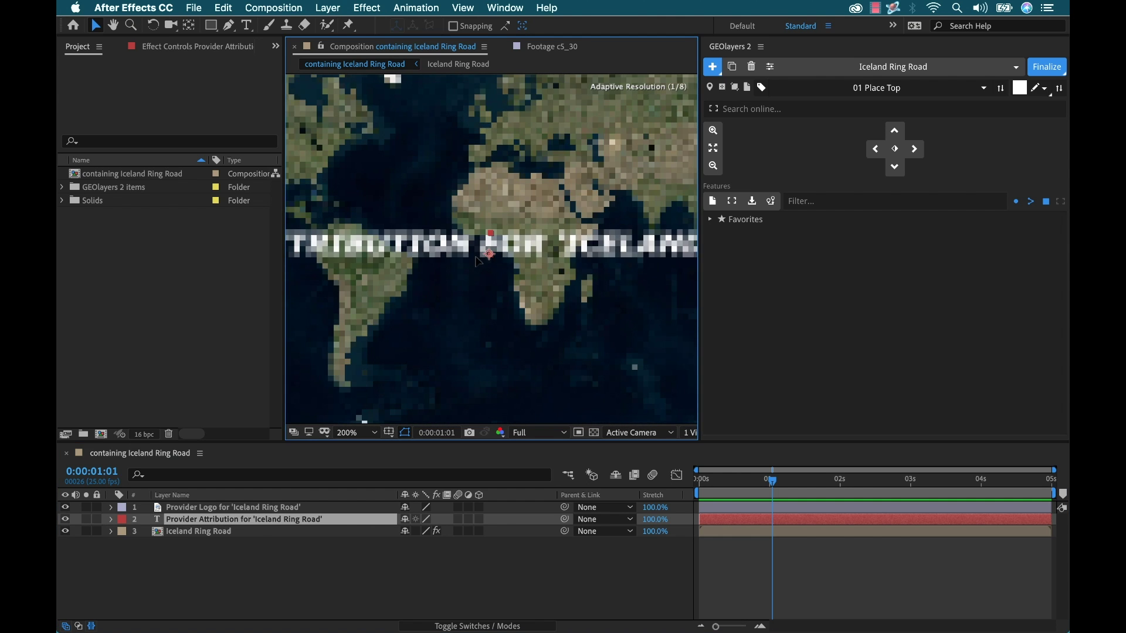
{"action": "left_click", "coordinate": [480, 252]}
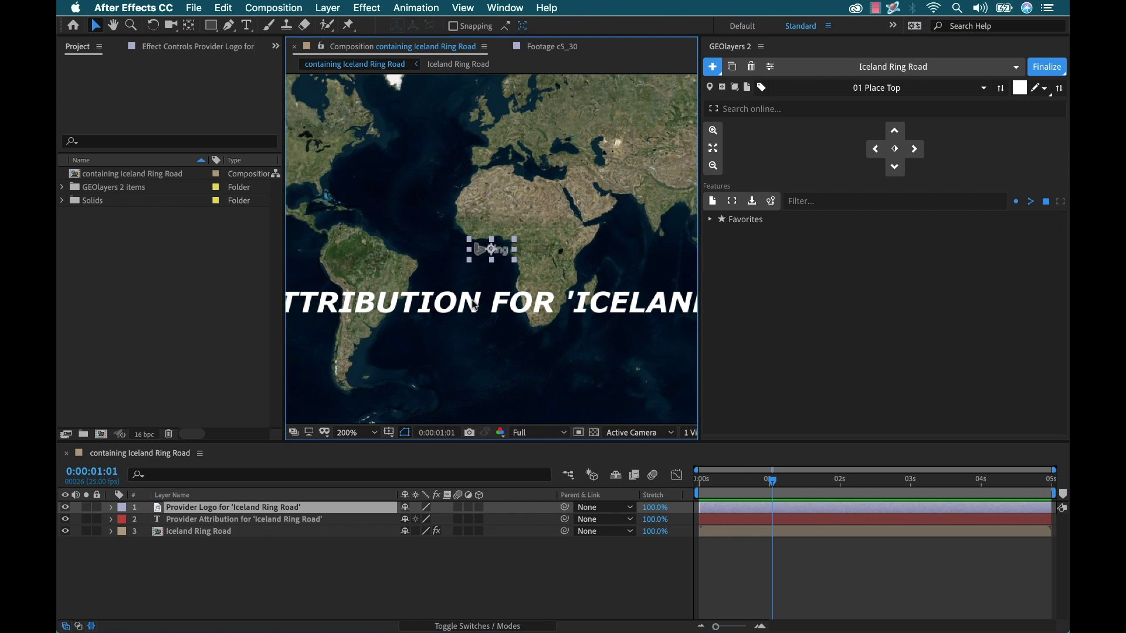
{"action": "left_click_drag", "start_coordinate": [480, 252], "coordinate": [355, 399]}
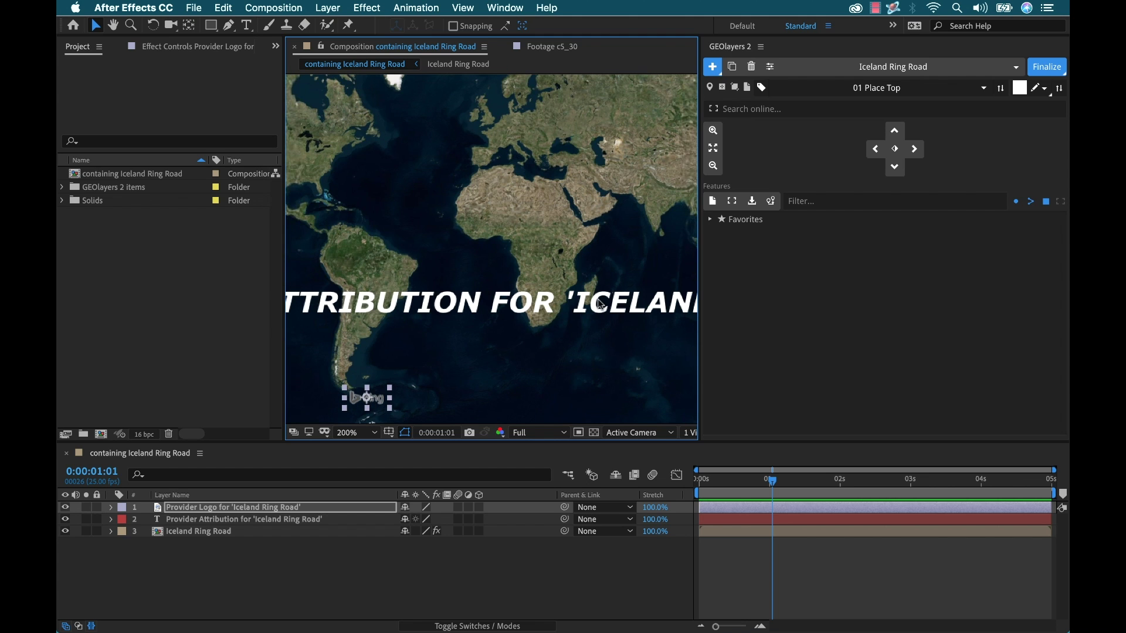
{"action": "key", "text": "comma"}
{"action": "key", "text": "comma"}
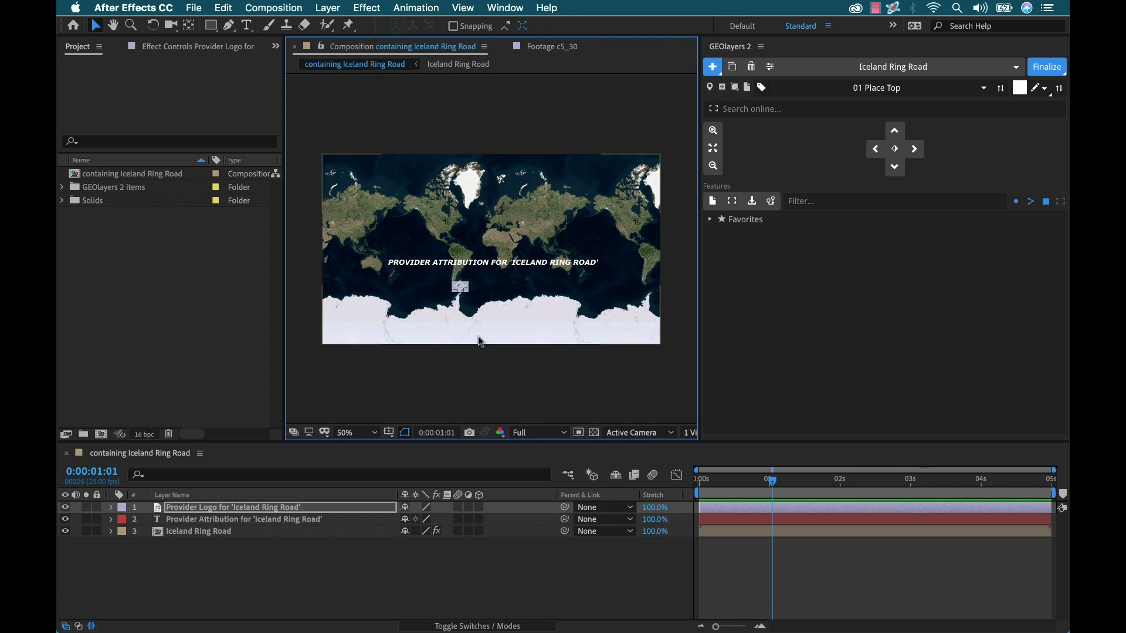
Hide the provider logo and provider attribution layers
{"action": "left_click", "coordinate": [65, 507]}
{"action": "left_click", "coordinate": [65, 520]}
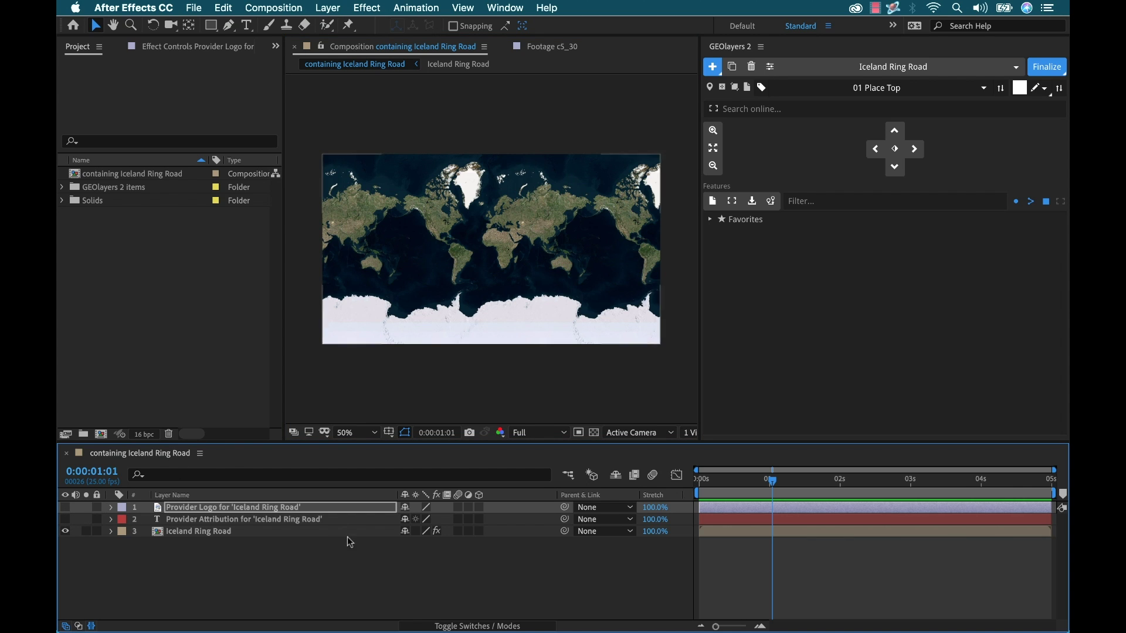
Try zooming the world map in and out, and fit it back to the comp
{"action": "left_click", "coordinate": [340, 561]}
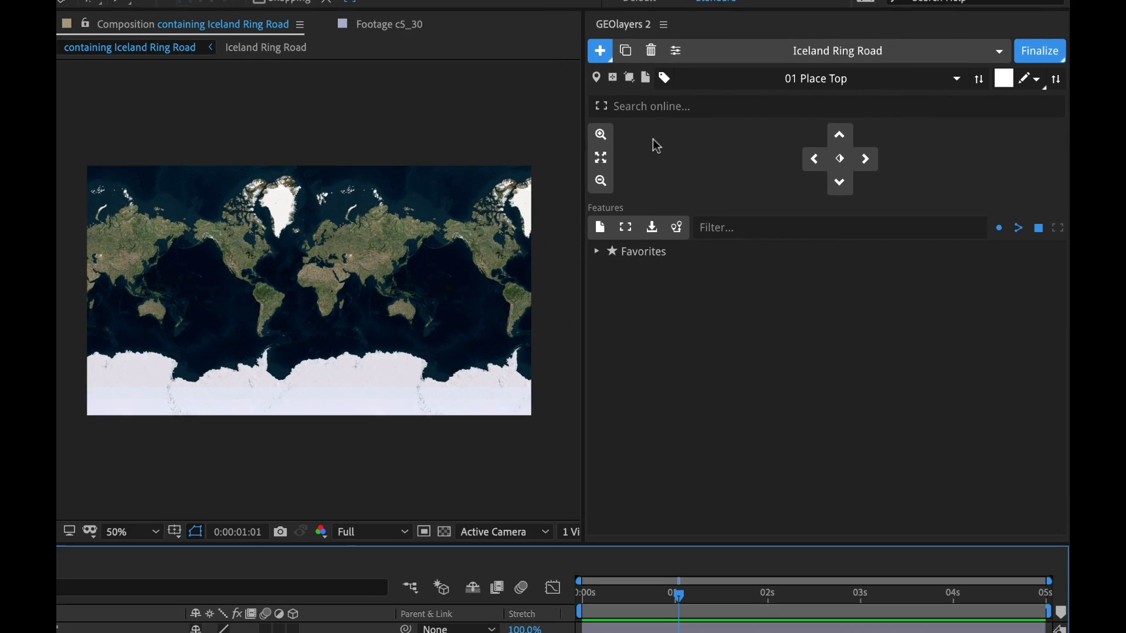
{"action": "left_click", "coordinate": [594, 135]}
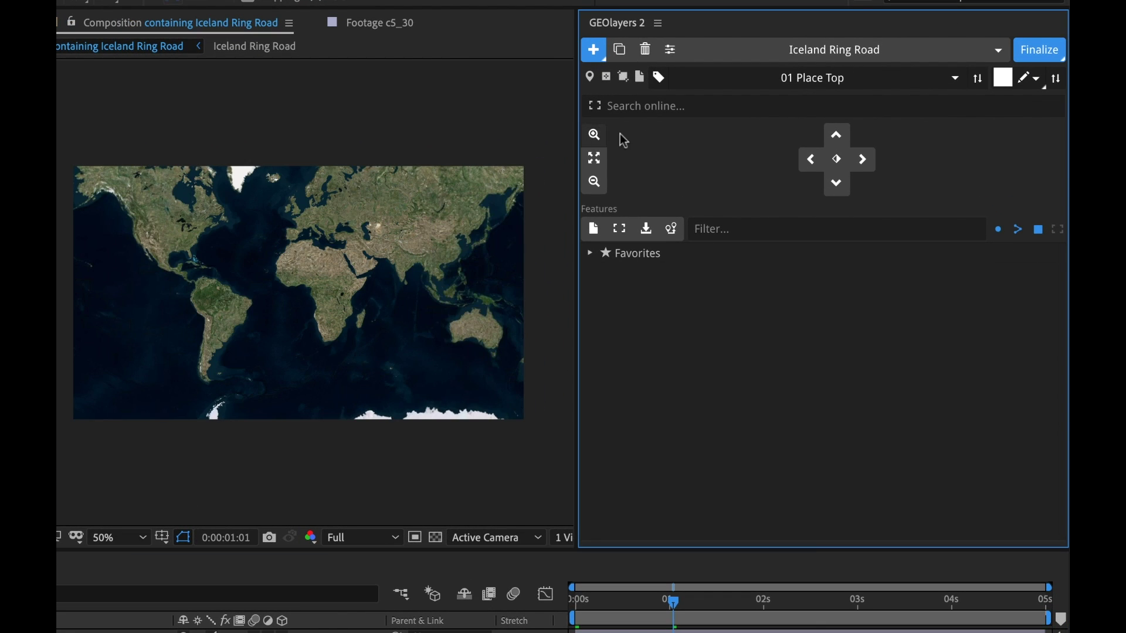
{"action": "left_click", "coordinate": [594, 183]}
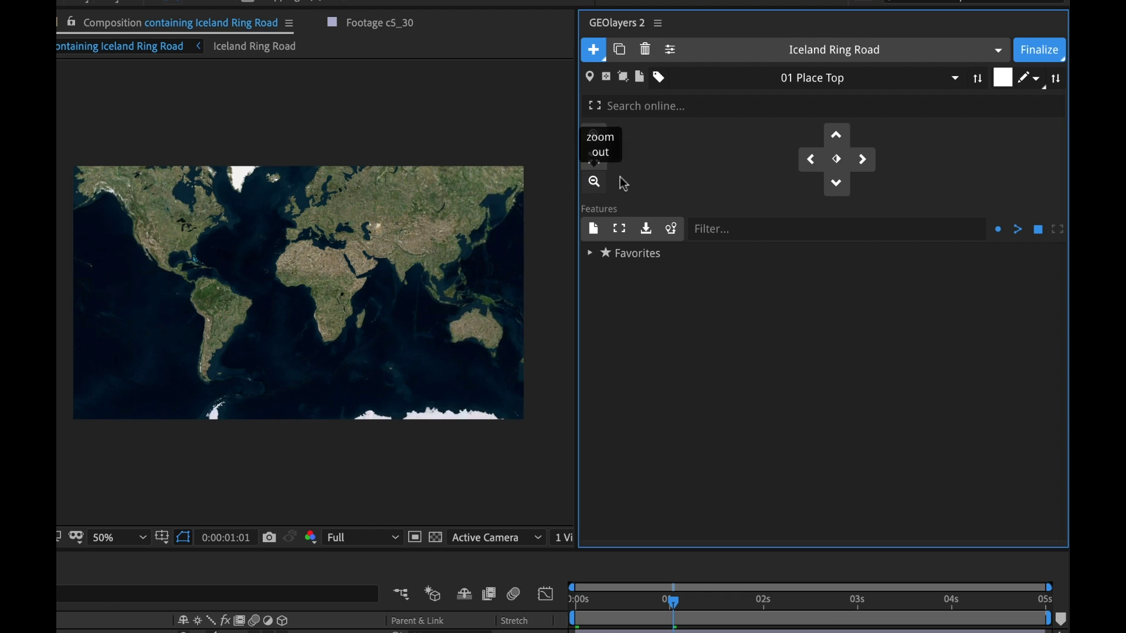
{"action": "left_click", "coordinate": [594, 158]}
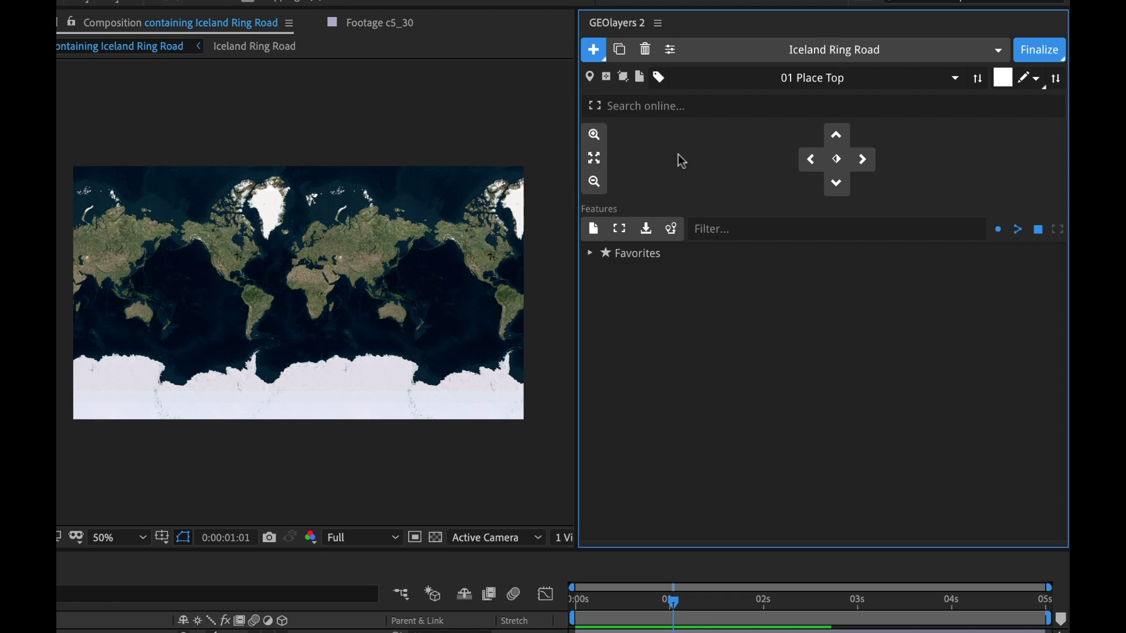
{"action": "left_click", "coordinate": [838, 186]}
{"action": "left_click", "coordinate": [812, 160]}
{"action": "left_click", "coordinate": [596, 159]}
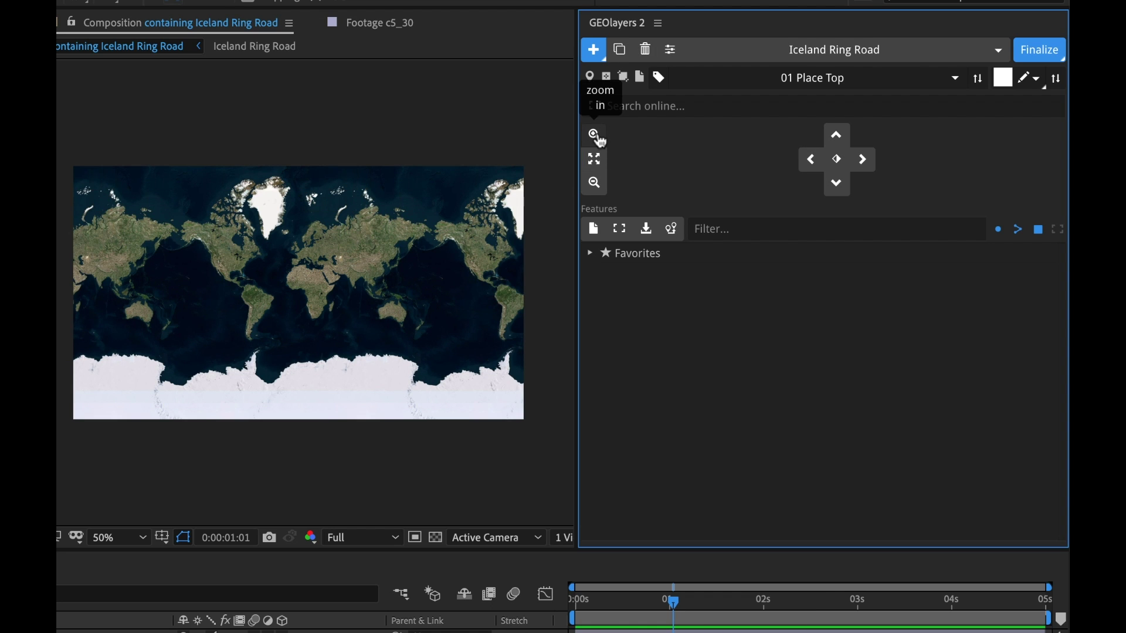
Zoom the map in at 0:00:01:01 and scroll it east until Africa, India and Australia fill the frame
{"action": "left_click", "coordinate": [595, 136]}
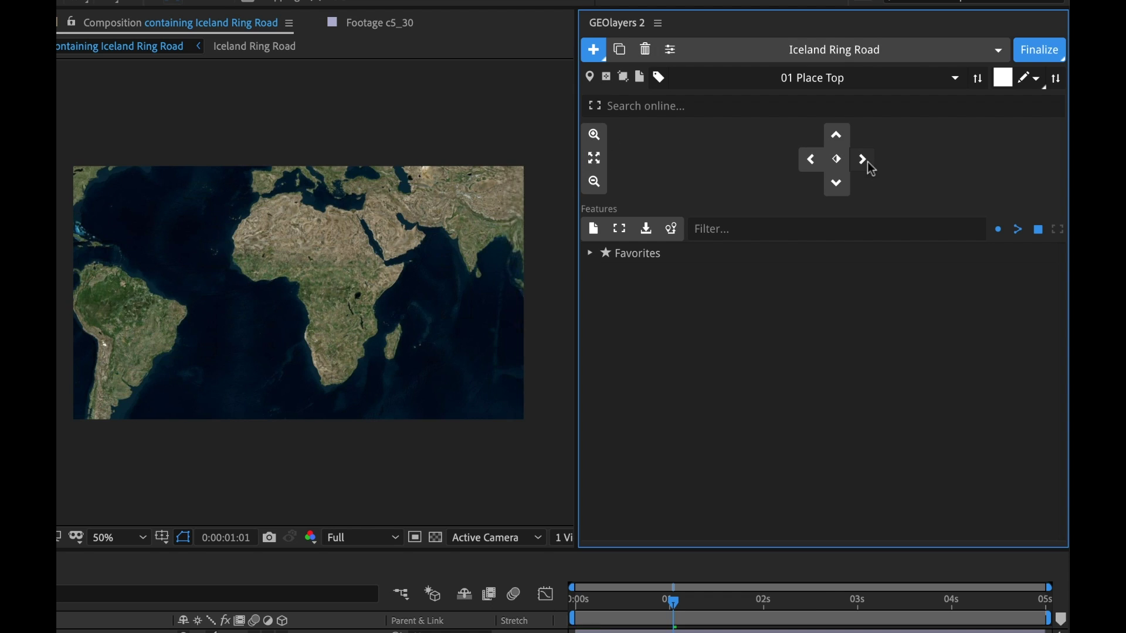
{"action": "left_click", "coordinate": [864, 160]}
{"action": "left_click", "coordinate": [862, 161]}
{"action": "left_click", "coordinate": [862, 162]}
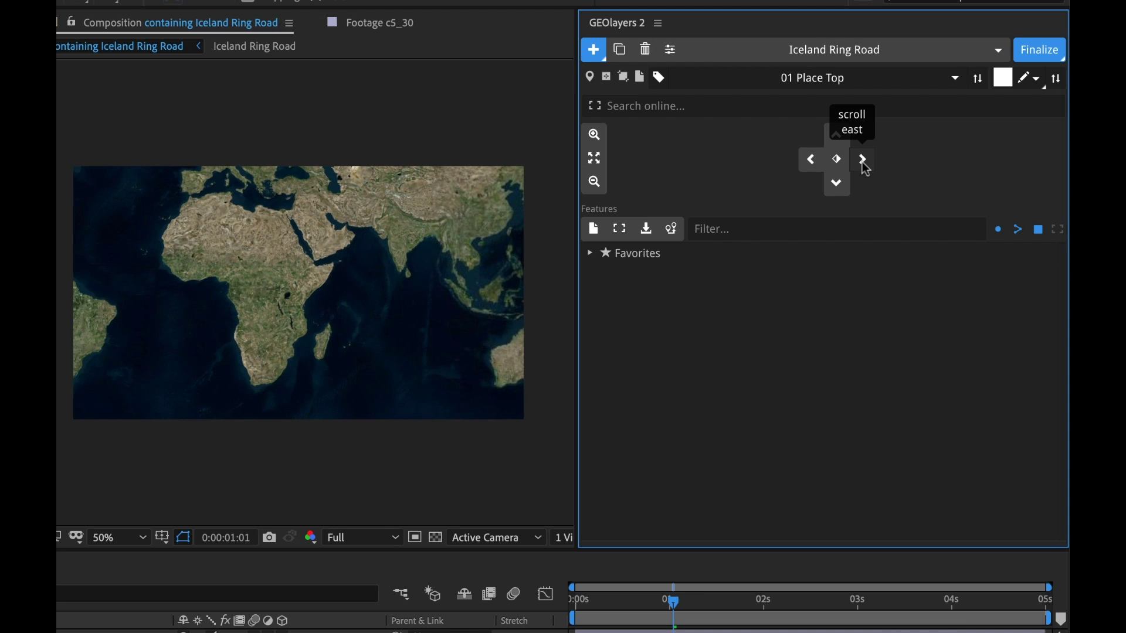
{"action": "left_click", "coordinate": [862, 162]}
{"action": "left_click", "coordinate": [862, 162]}
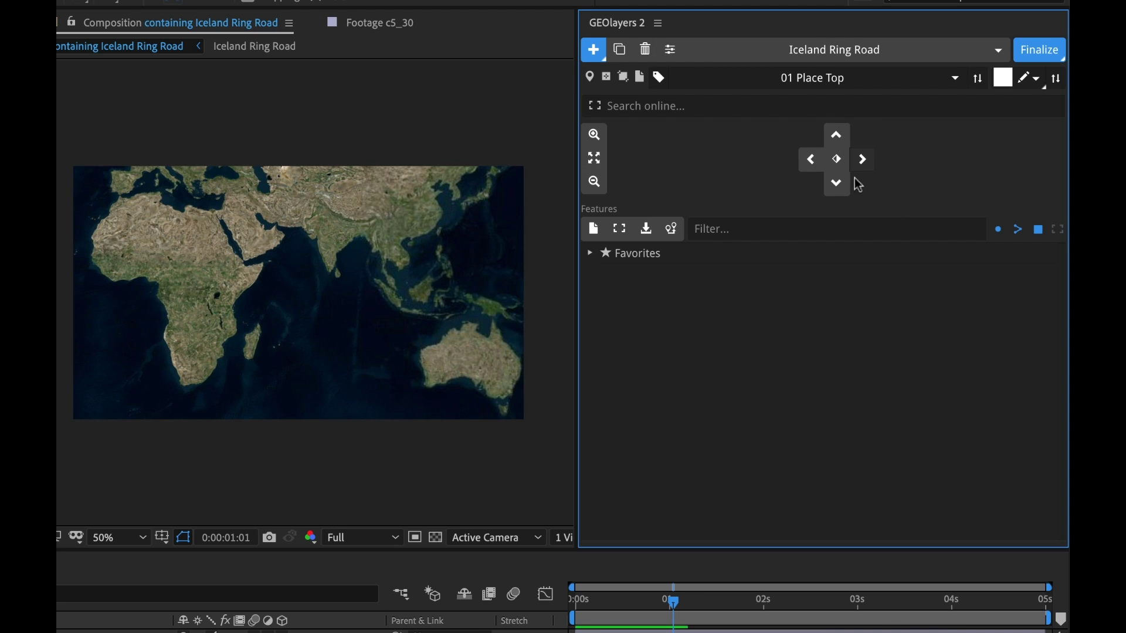
Fit the map to the comp at 0:00:02:01, then scrub back to preview the zoom-out animation
{"action": "left_click_drag", "start_coordinate": [691, 603], "coordinate": [768, 604]}
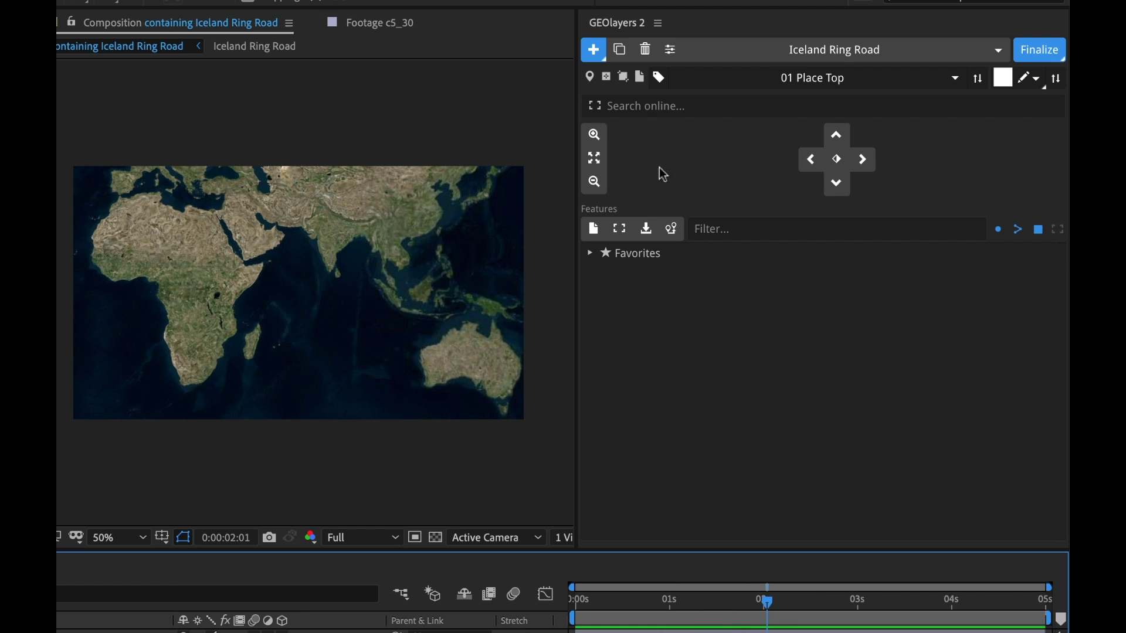
{"action": "left_click", "coordinate": [594, 158]}
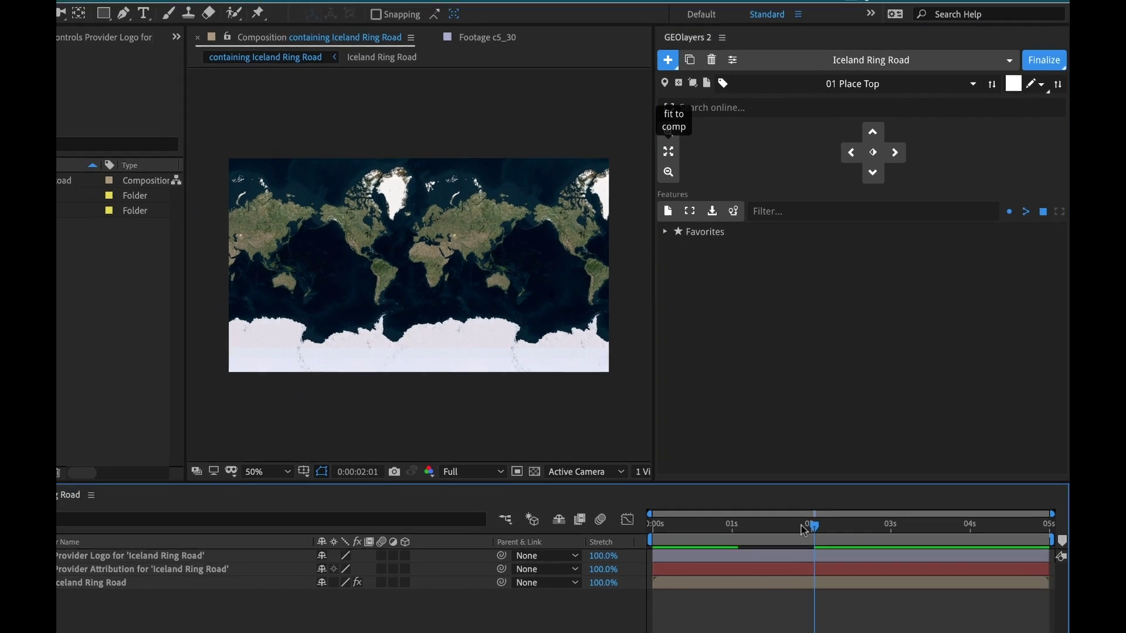
{"action": "left_click_drag", "start_coordinate": [800, 526], "coordinate": [751, 525]}
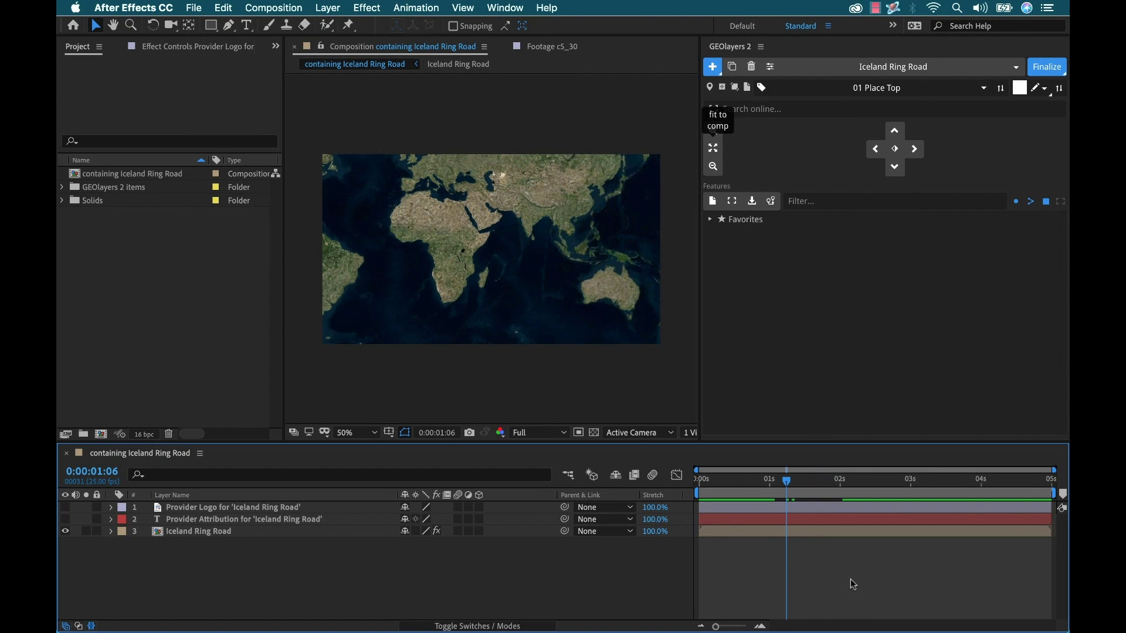
{"action": "mouse_move", "coordinate": [787, 480]}
{"action": "left_mouse_down"}
{"action": "mouse_move", "coordinate": [829, 480]}
{"action": "mouse_move", "coordinate": [798, 483]}
{"action": "left_mouse_up"}
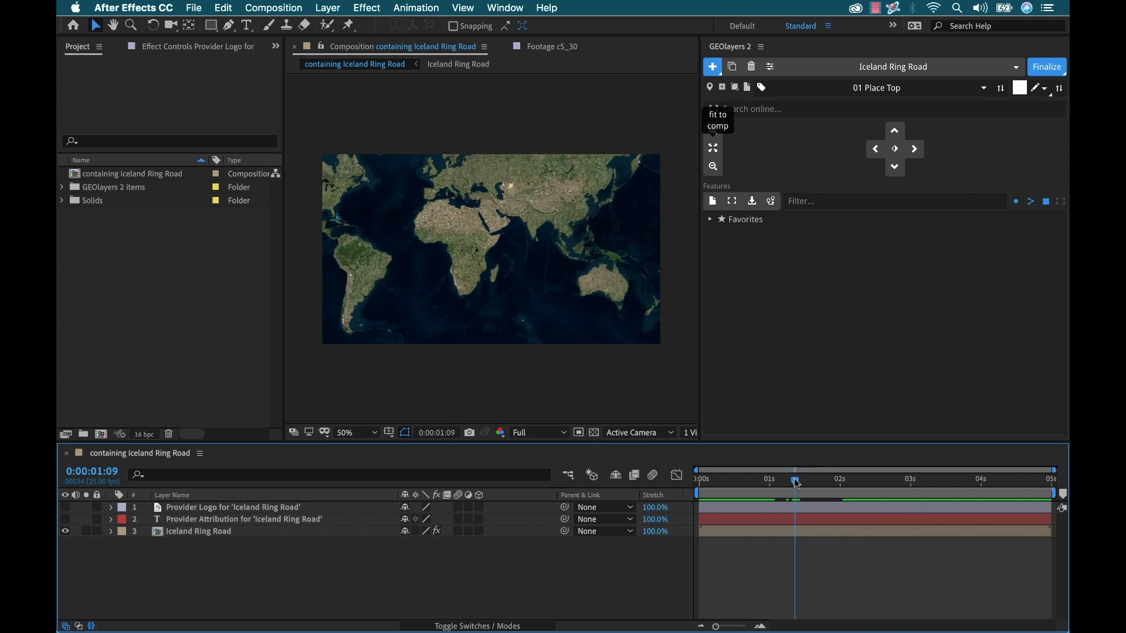
Reveal the Iceland Ring Road layer's keyframes and effect controls, and check the latitude, longitude and zoom values at 0:00:02:01
{"action": "left_click", "coordinate": [197, 533]}
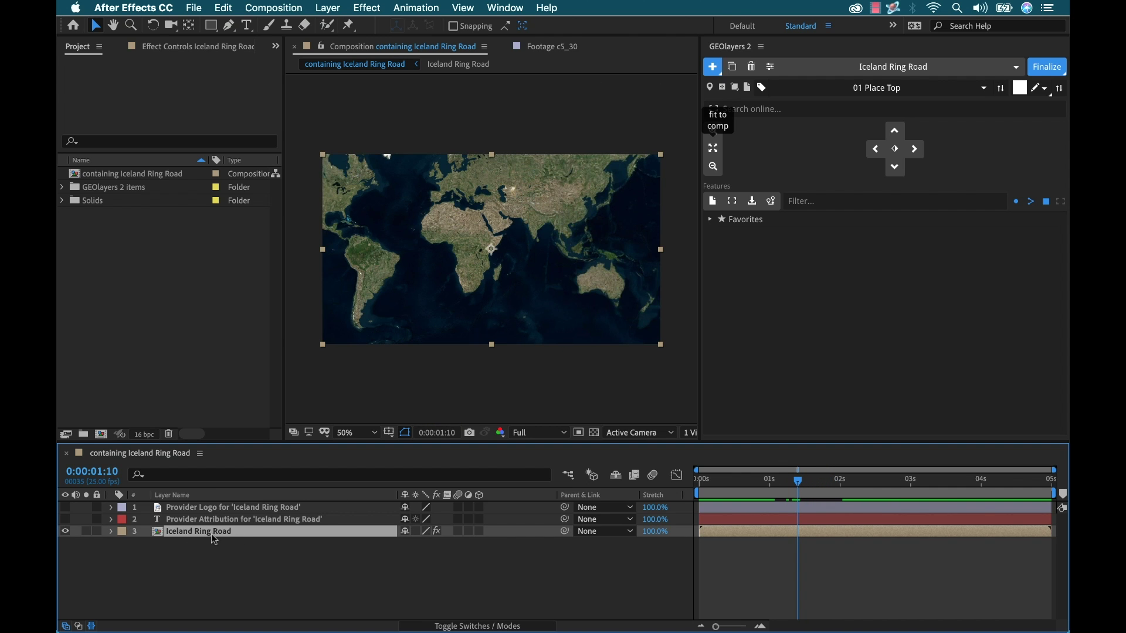
{"action": "key", "text": "u"}
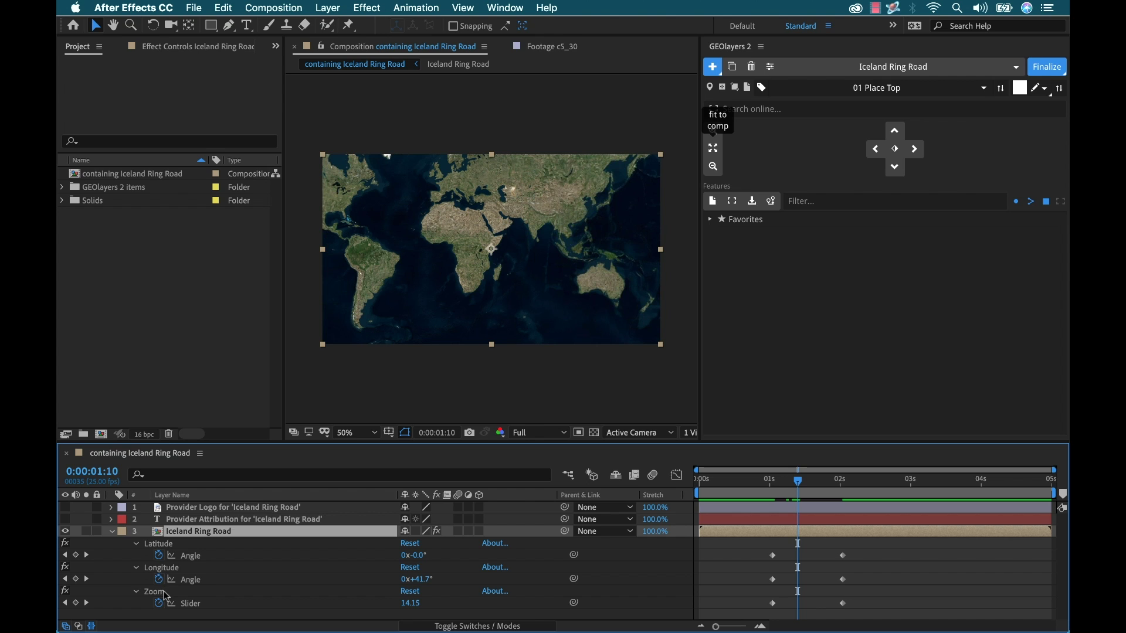
{"action": "left_click", "coordinate": [171, 47]}
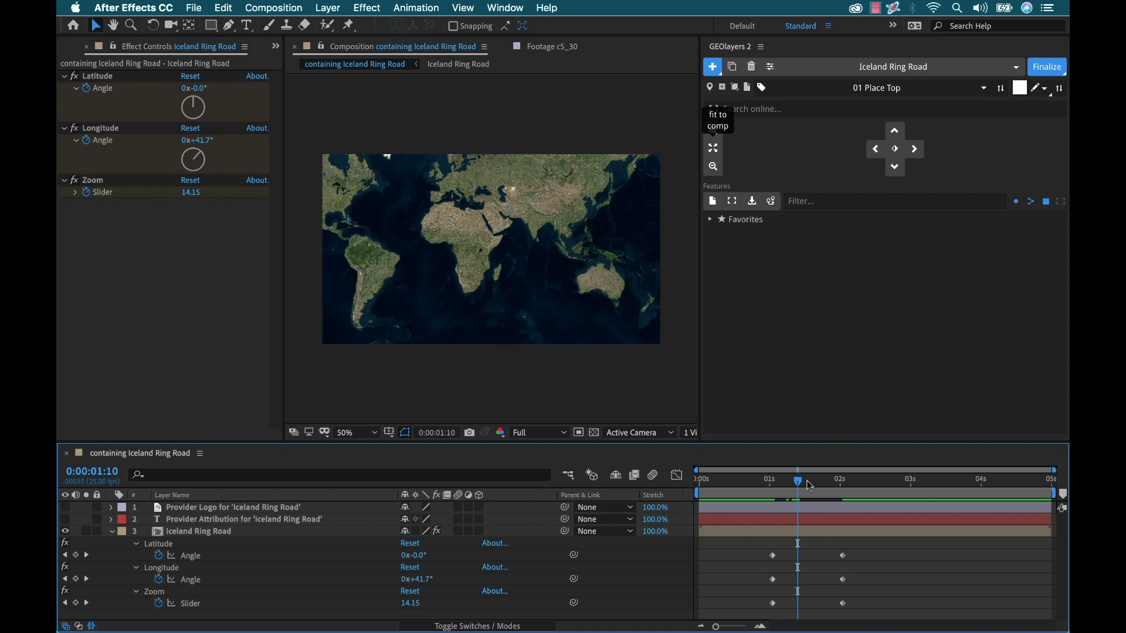
{"action": "left_click_drag", "start_coordinate": [808, 484], "coordinate": [840, 490]}
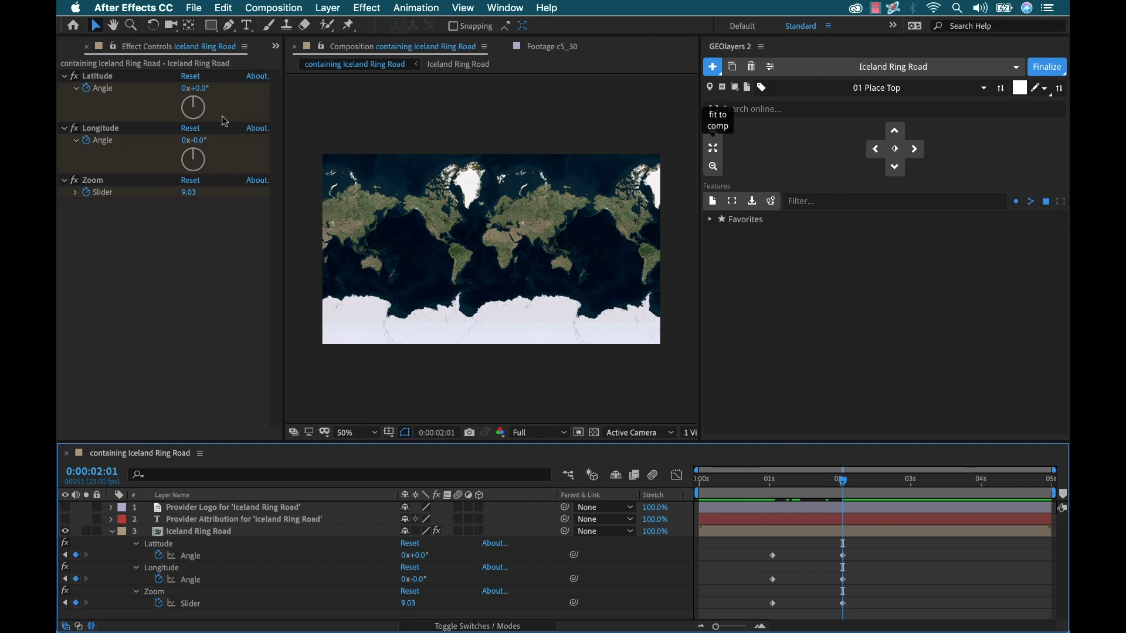
Try adjusting the map's position through its effect values, setting latitude to 59.0° and longitude to 112.2° at 0:00:01:01
{"action": "left_click_drag", "start_coordinate": [196, 88], "coordinate": [204, 87]}
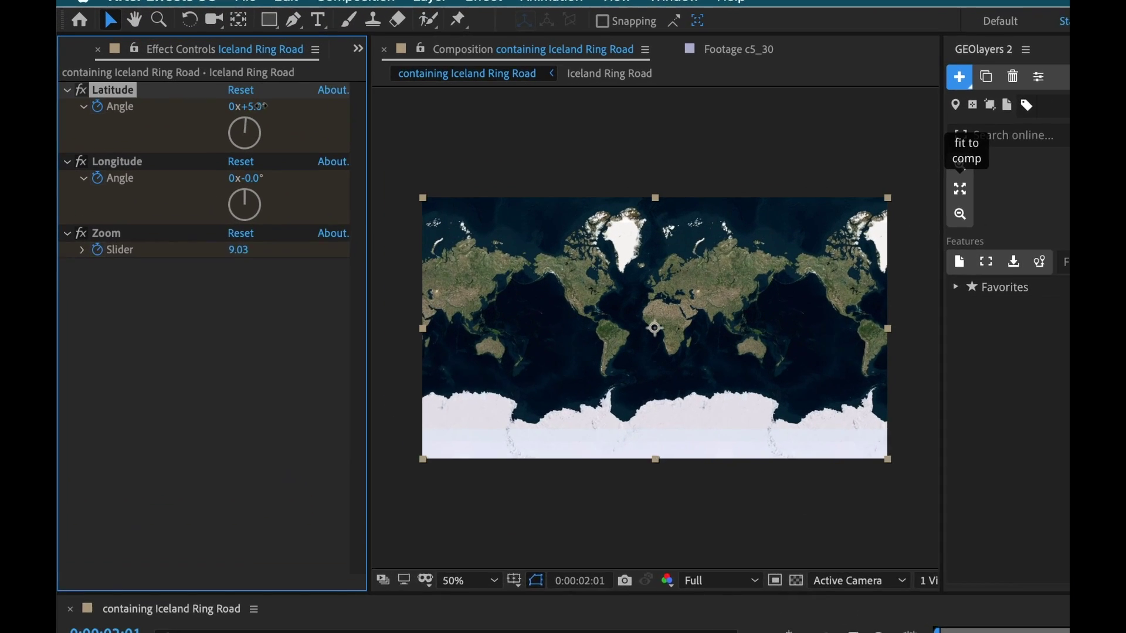
{"action": "left_click_drag", "start_coordinate": [304, 120], "coordinate": [296, 120]}
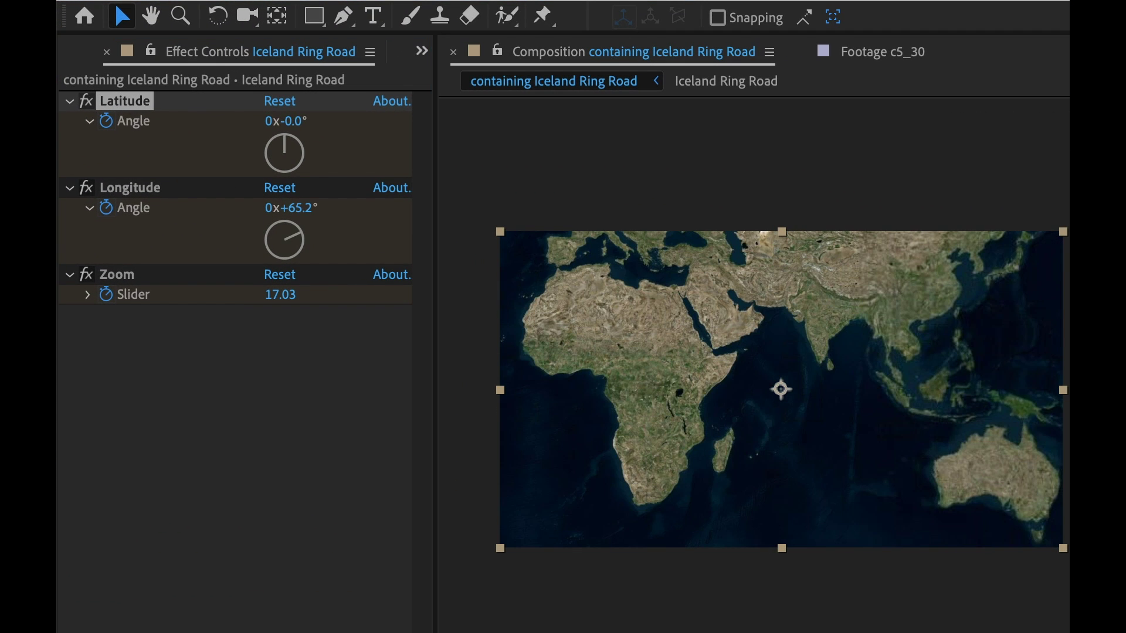
{"action": "mouse_move", "coordinate": [292, 121]}
{"action": "left_mouse_down"}
{"action": "mouse_move", "coordinate": [314, 120]}
{"action": "mouse_move", "coordinate": [298, 120]}
{"action": "left_mouse_up"}
{"action": "left_click_drag", "start_coordinate": [302, 207], "coordinate": [335, 211]}
{"action": "left_click_drag", "start_coordinate": [287, 121], "coordinate": [313, 121]}
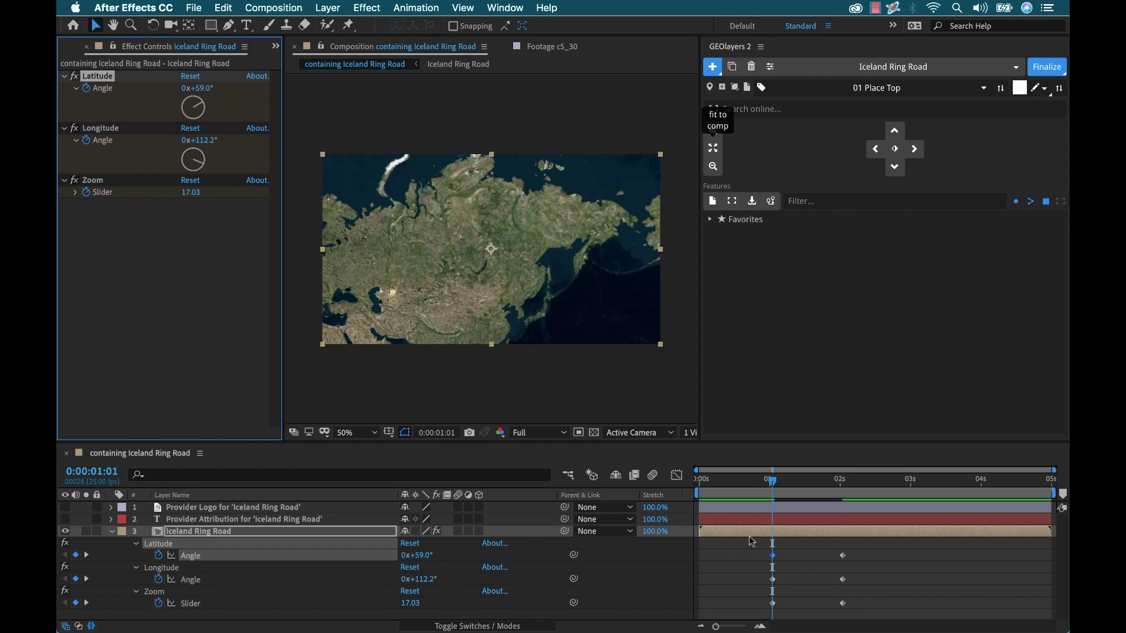
Delete all latitude, longitude and zoom keyframes of the Iceland Ring Road layer and fit the map to the comp
{"action": "left_click_drag", "start_coordinate": [748, 537], "coordinate": [849, 603]}
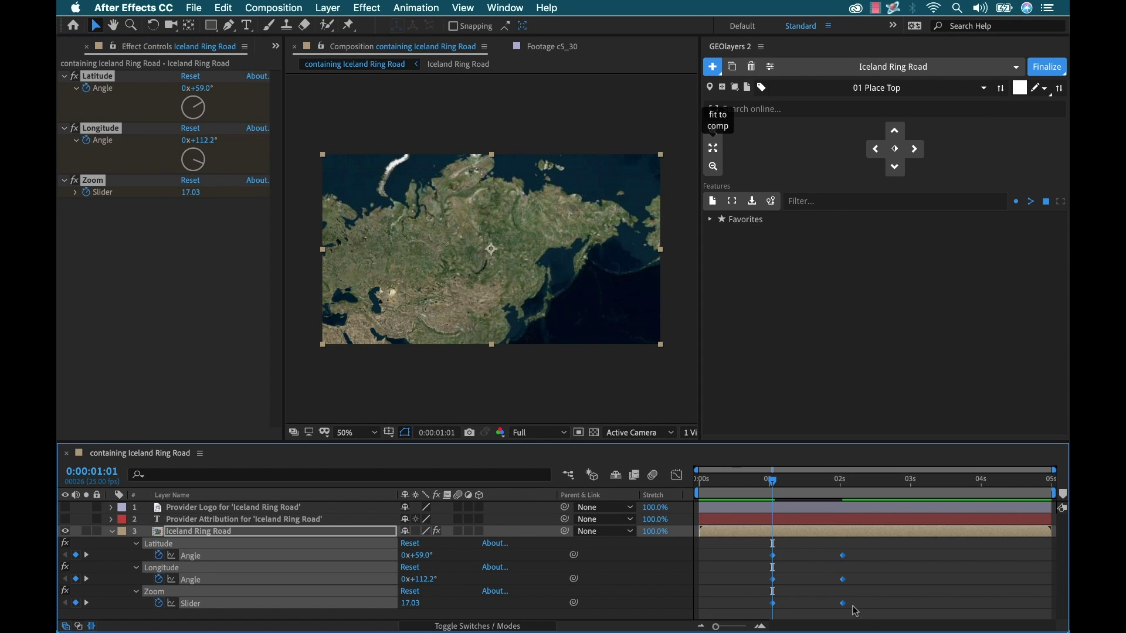
{"action": "key", "text": "Delete"}
{"action": "left_click", "coordinate": [713, 148]}
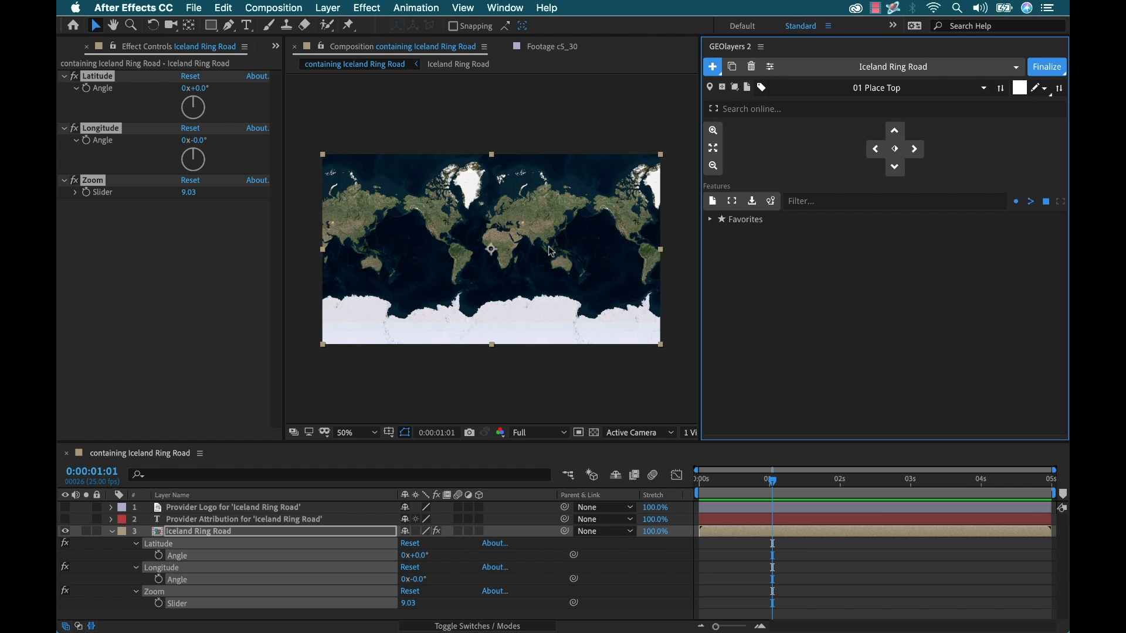
{"action": "left_click", "coordinate": [112, 531]}
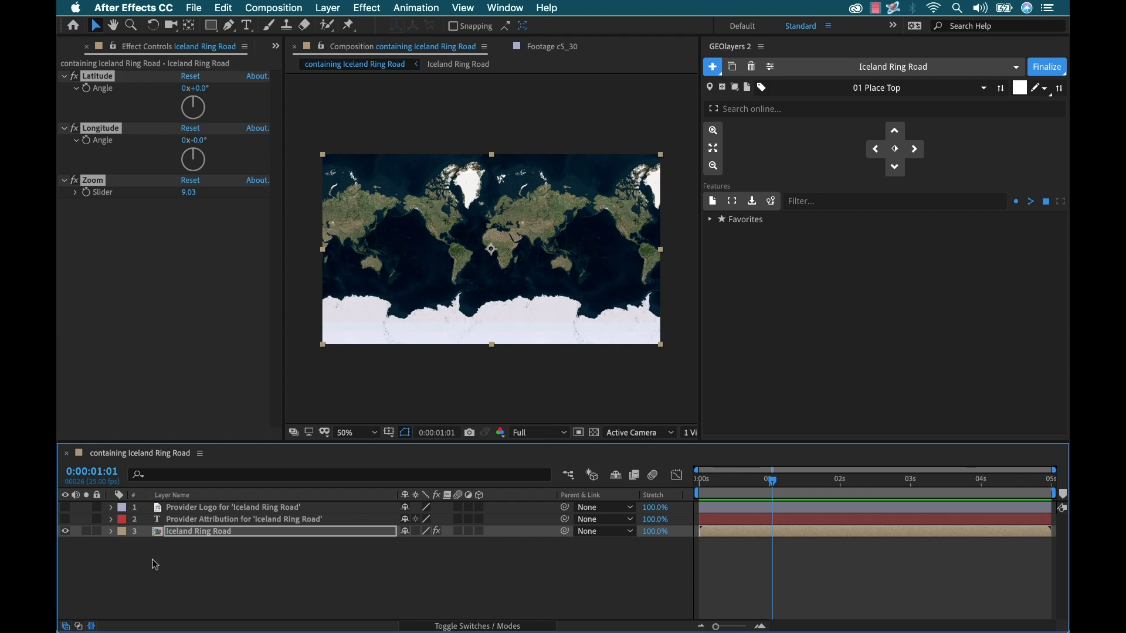
{"action": "left_click", "coordinate": [153, 564]}
{"action": "key", "text": "super+0"}
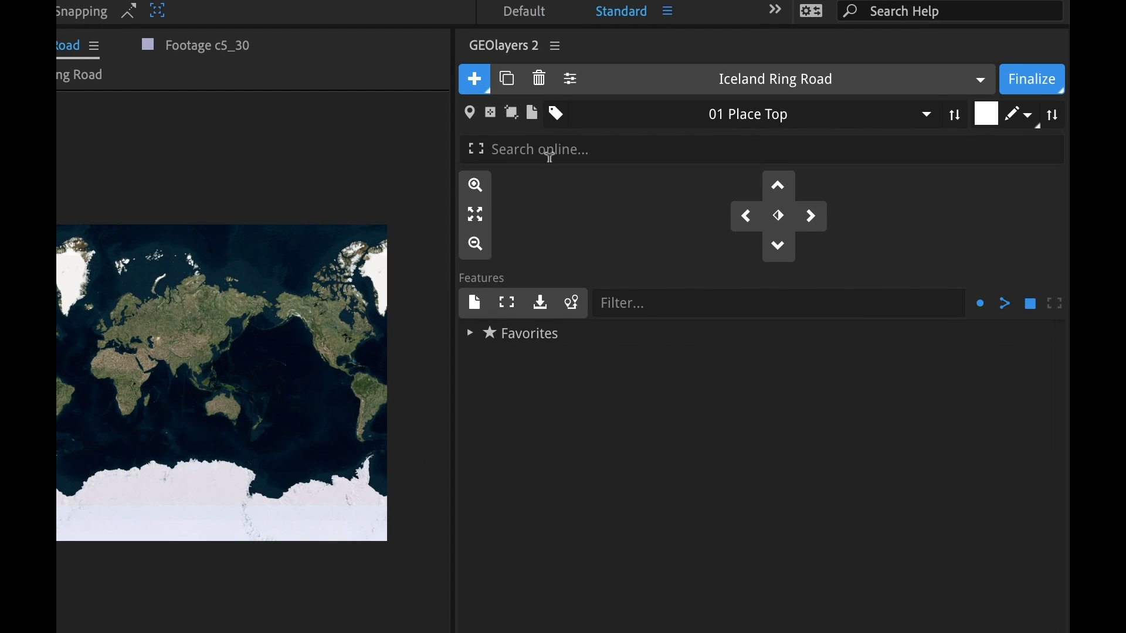
Search online for "iceland" and fit the map view to the country of Iceland
{"action": "left_click", "coordinate": [547, 146]}
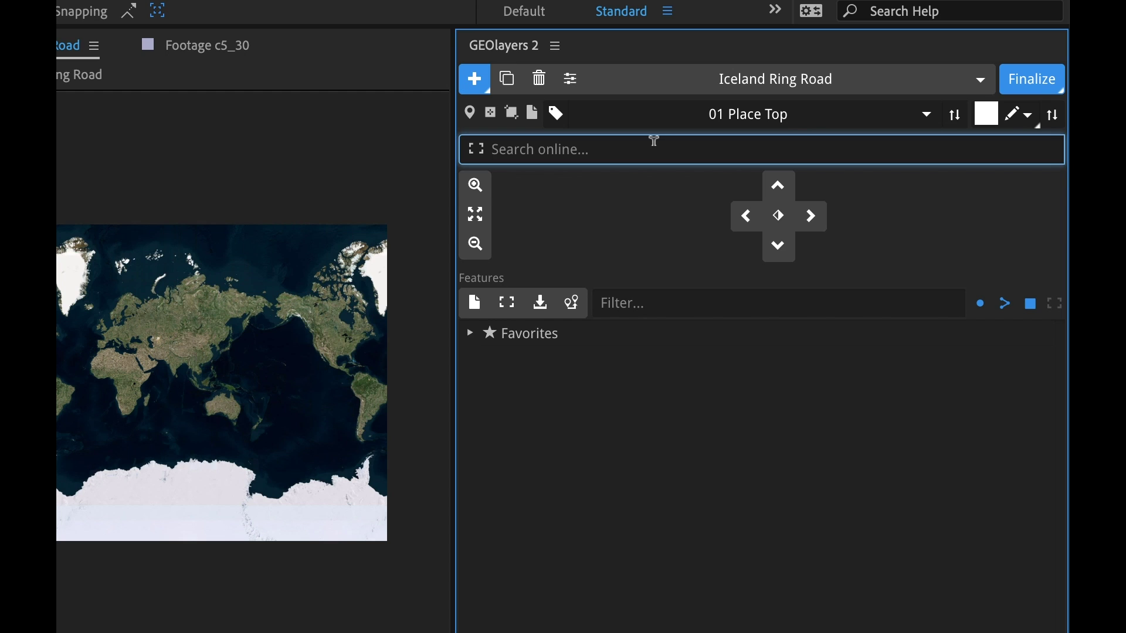
{"action": "type", "text": "iceland"}
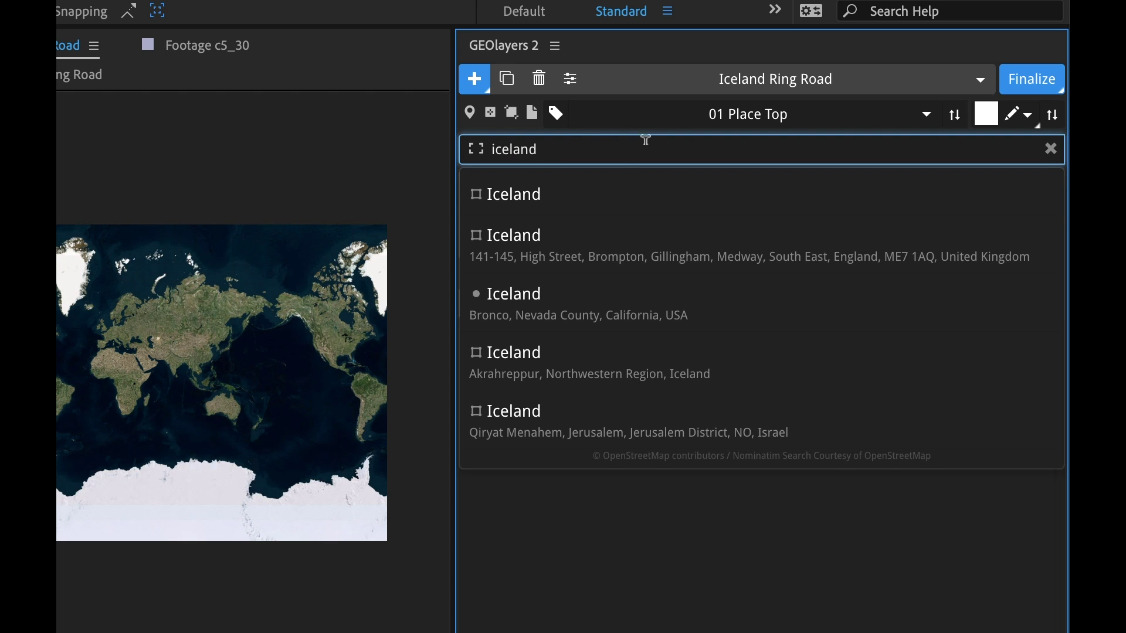
{"action": "mouse_move", "coordinate": [606, 251]}
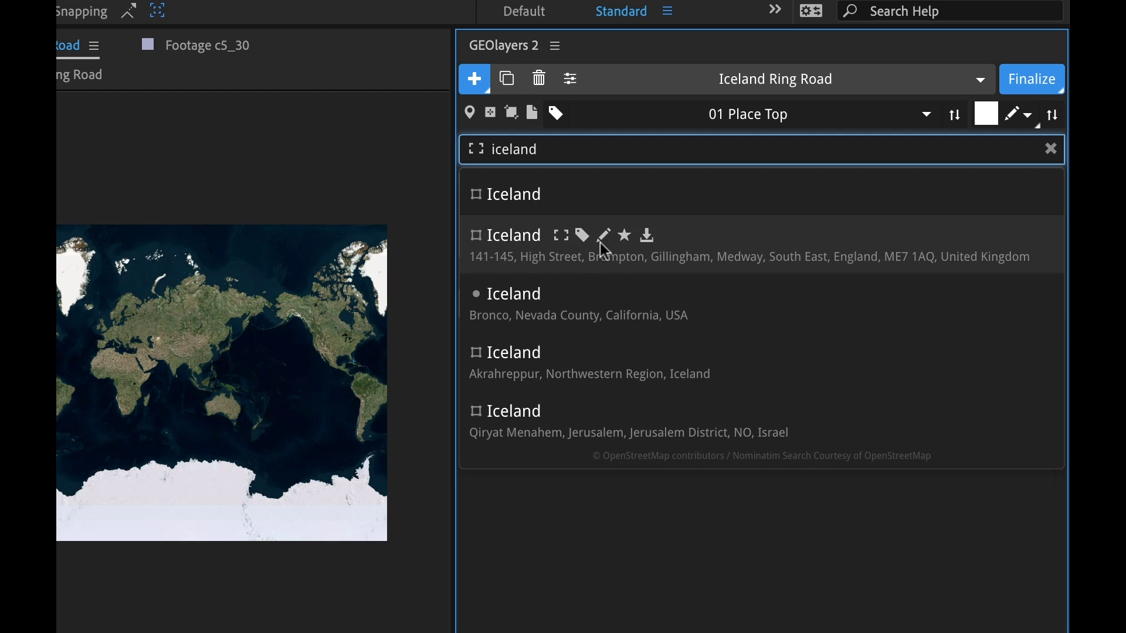
{"action": "mouse_move", "coordinate": [515, 202]}
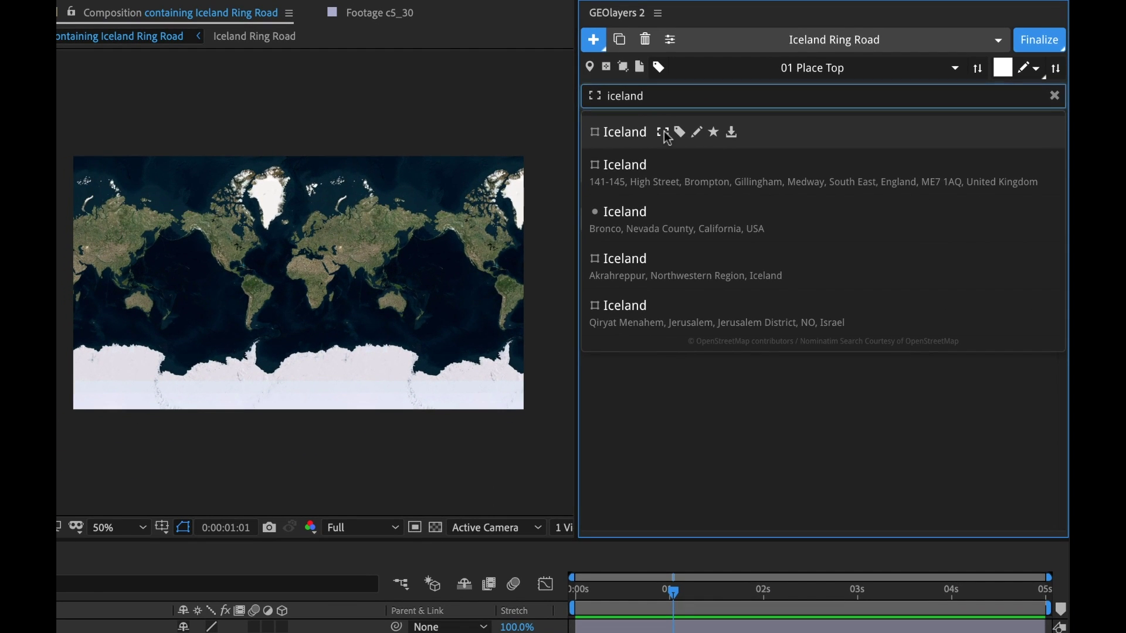
{"action": "left_click", "coordinate": [667, 135]}
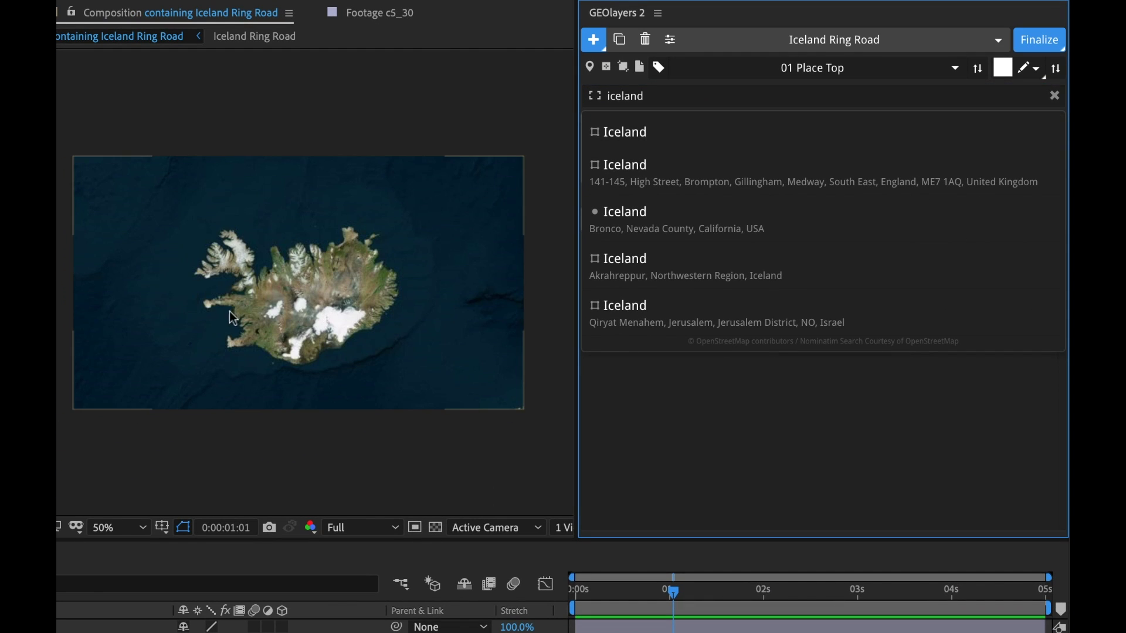
Add the country of Iceland to the favorite features and select it there
{"action": "mouse_move", "coordinate": [668, 141]}
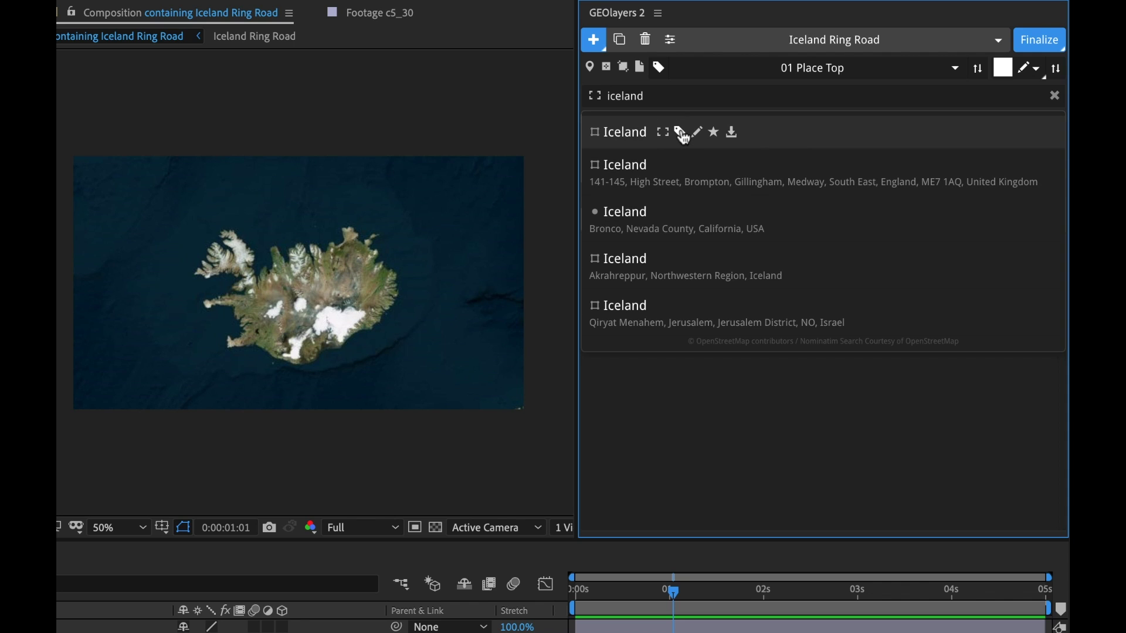
{"action": "left_click", "coordinate": [714, 133]}
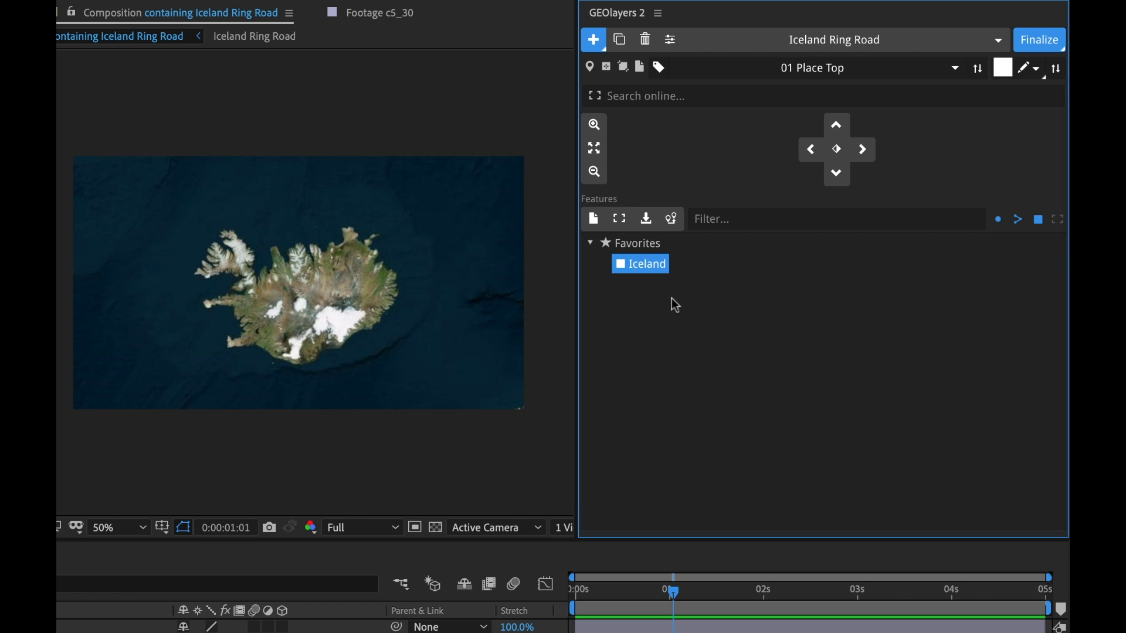
{"action": "left_click", "coordinate": [644, 271]}
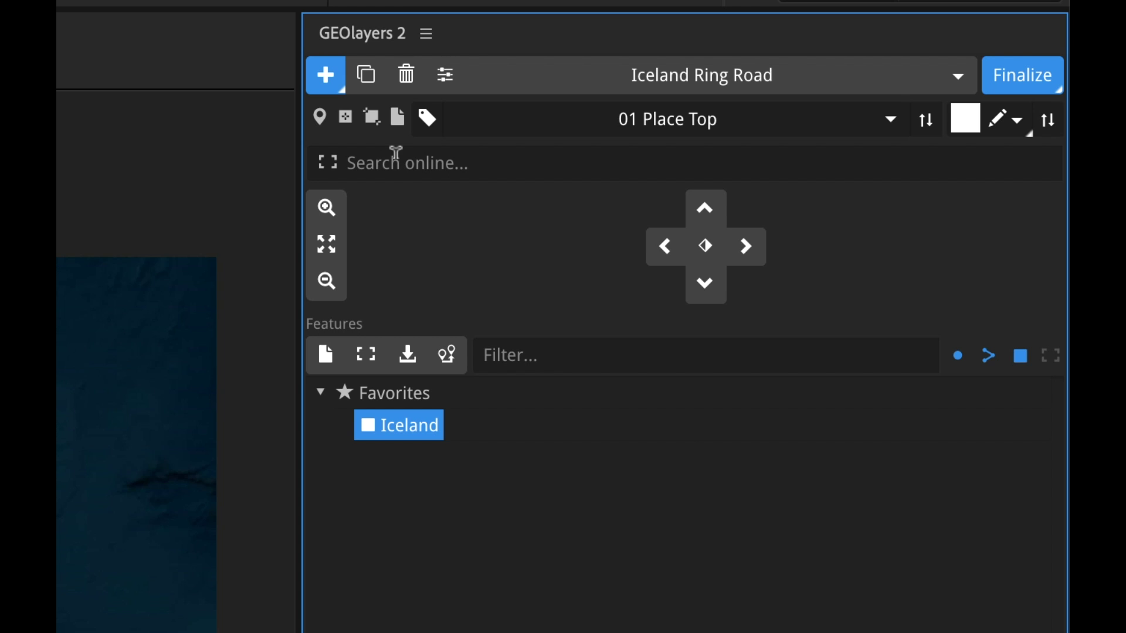
Search online for "reykjavik" and add the Reykjavik feature in the Capital Region, Iceland to the favorites
{"action": "left_click", "coordinate": [398, 154]}
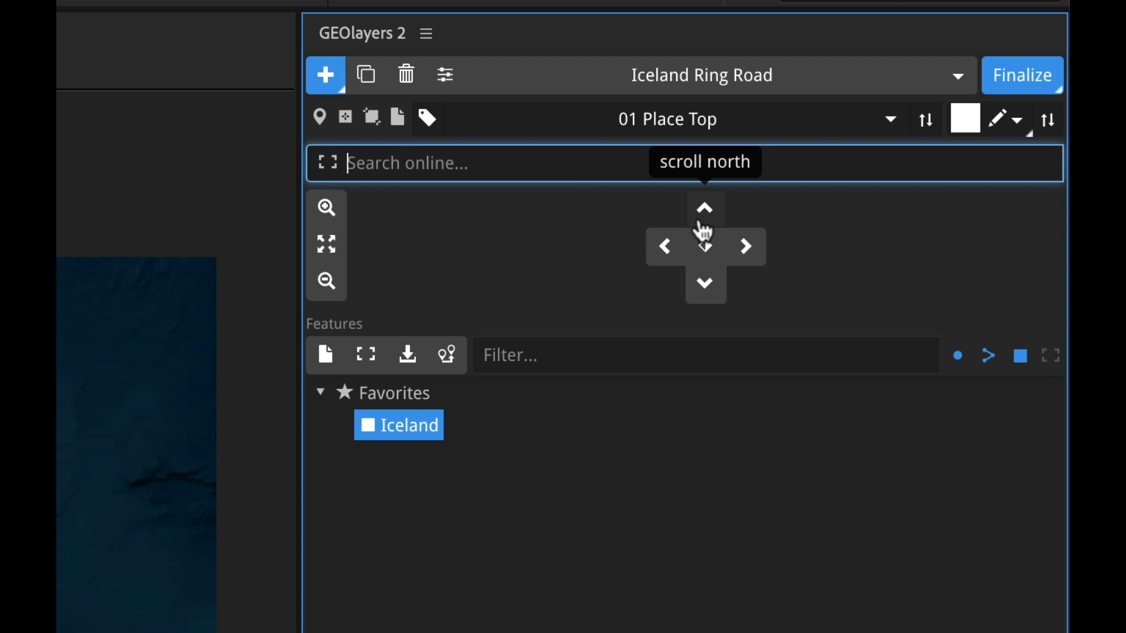
{"action": "type", "text": "reykj"}
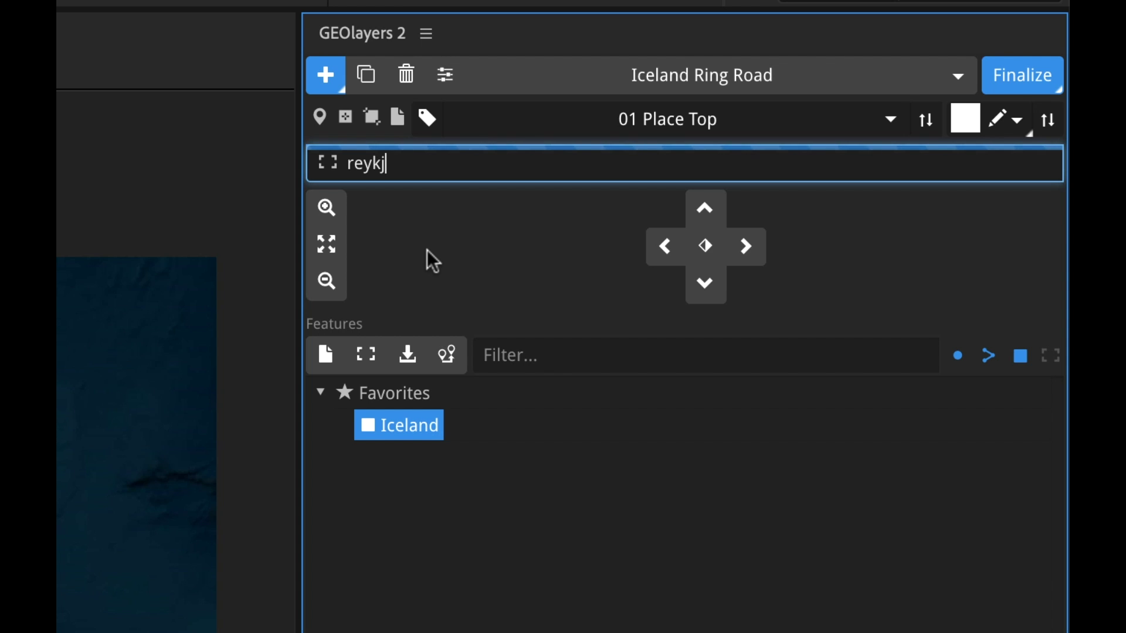
{"action": "type", "text": "avik"}
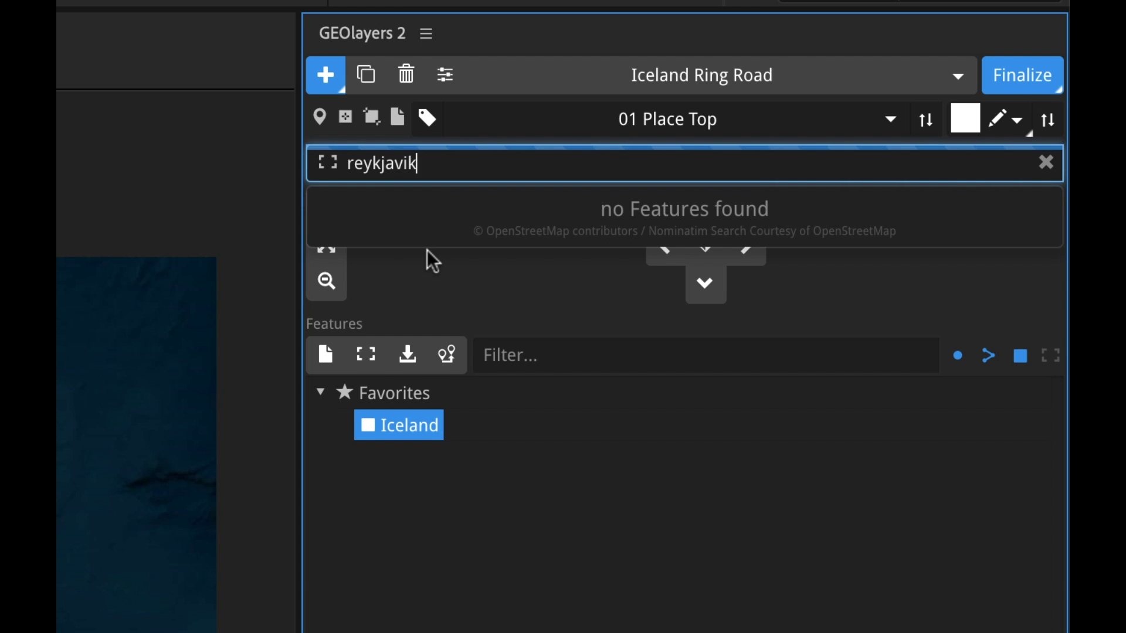
{"action": "key", "text": "BackSpace"}
{"action": "key", "text": "BackSpace"}
{"action": "type", "text": "ik"}
{"action": "mouse_move", "coordinate": [399, 232]}
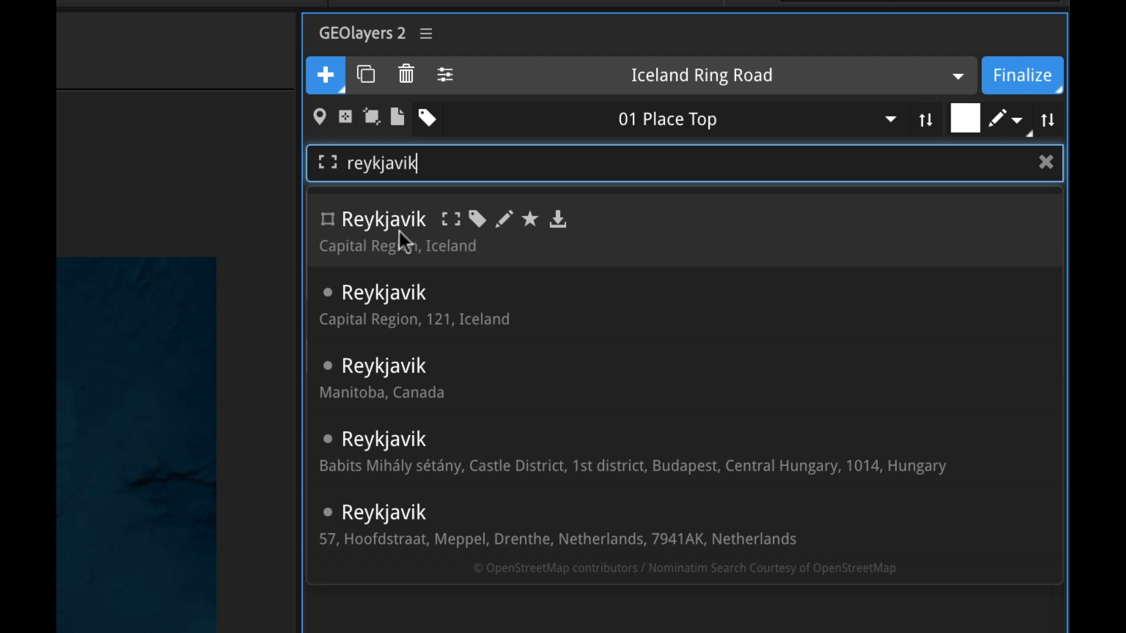
{"action": "left_click", "coordinate": [530, 221]}
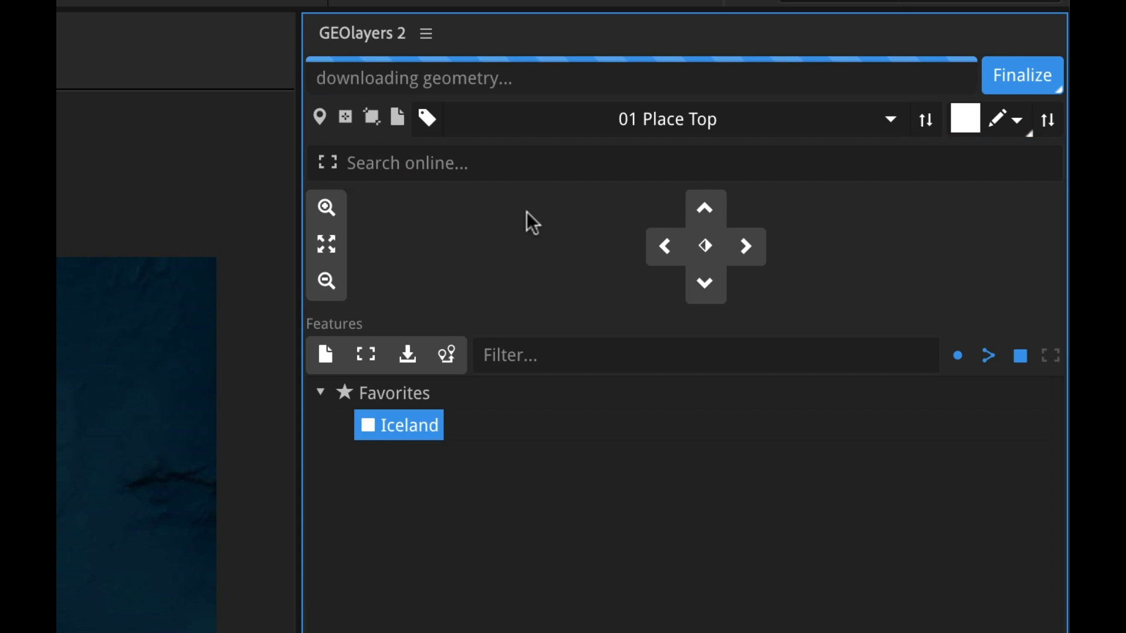
Search online for "hof iceland" and add the Hof point in Sveitarfélagið Hornafjörður, Eastern Region to the favorites
{"action": "type", "text": "hof"}
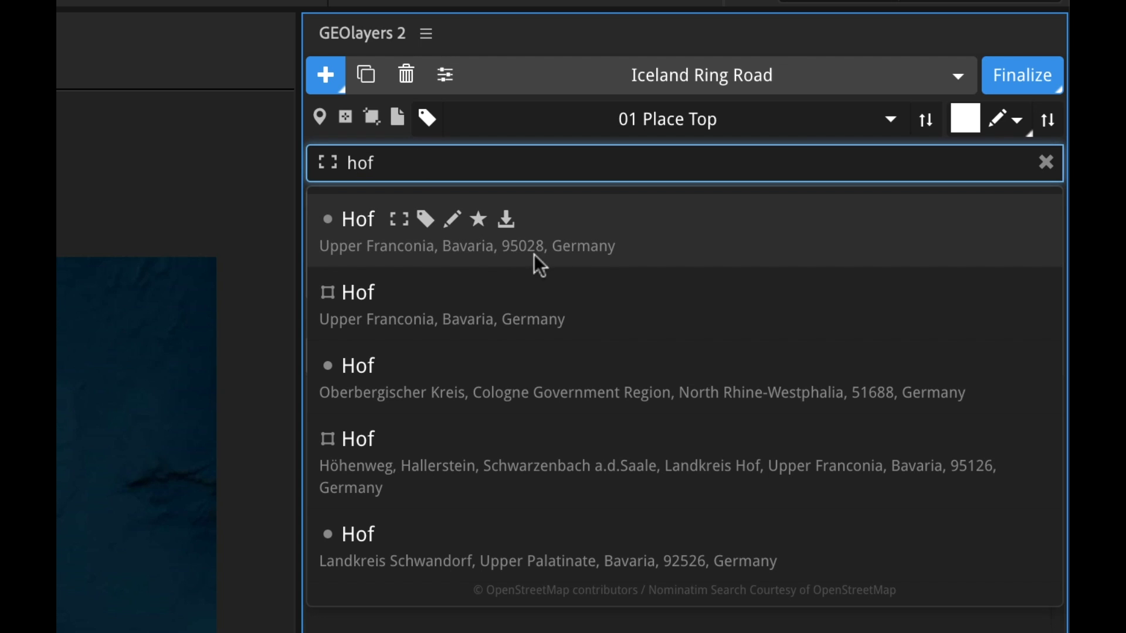
{"action": "type", "text": "iceland"}
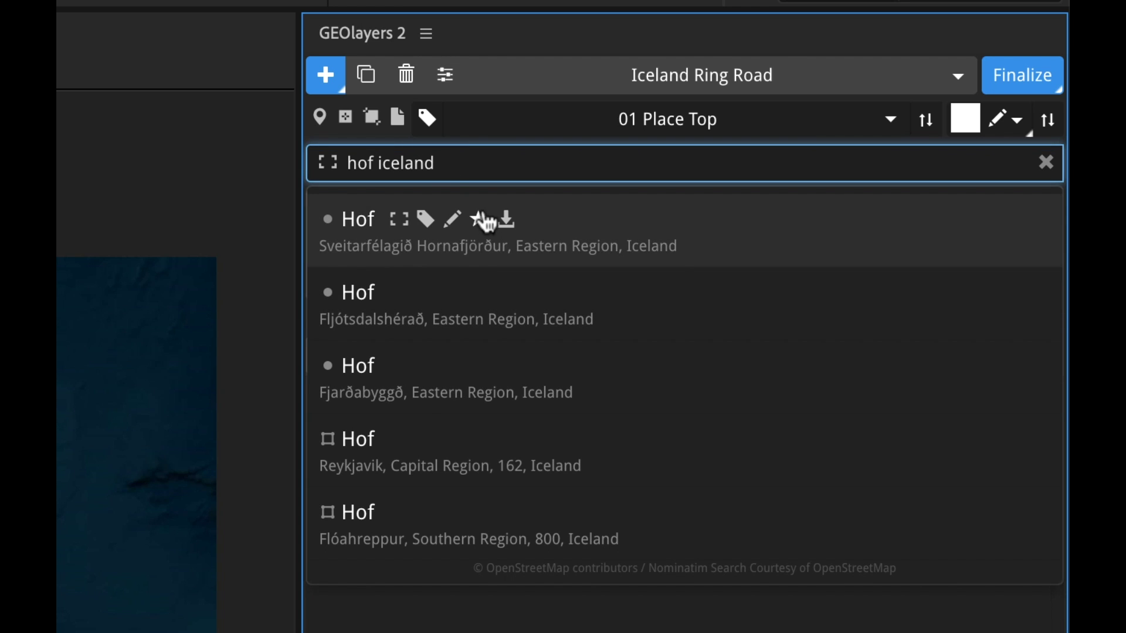
{"action": "left_click", "coordinate": [478, 216]}
Search online for "akureyri" and add the Akureyri feature in Akureyrarkaupstaður, Northeastern Region to the favorites
{"action": "left_click", "coordinate": [420, 160]}
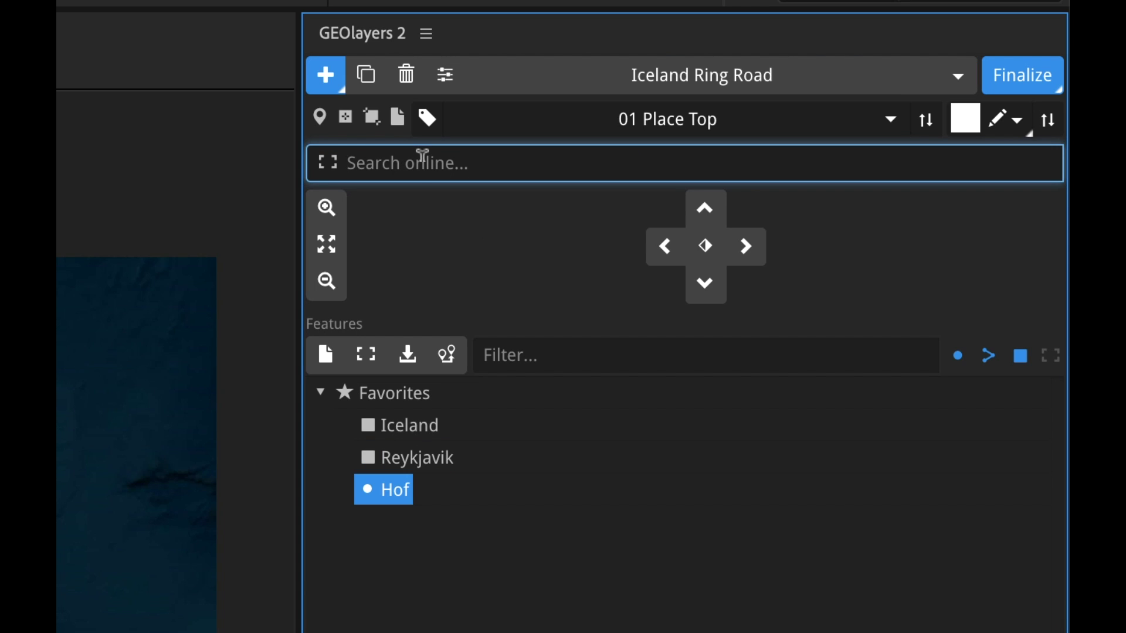
{"action": "type", "text": "akur"}
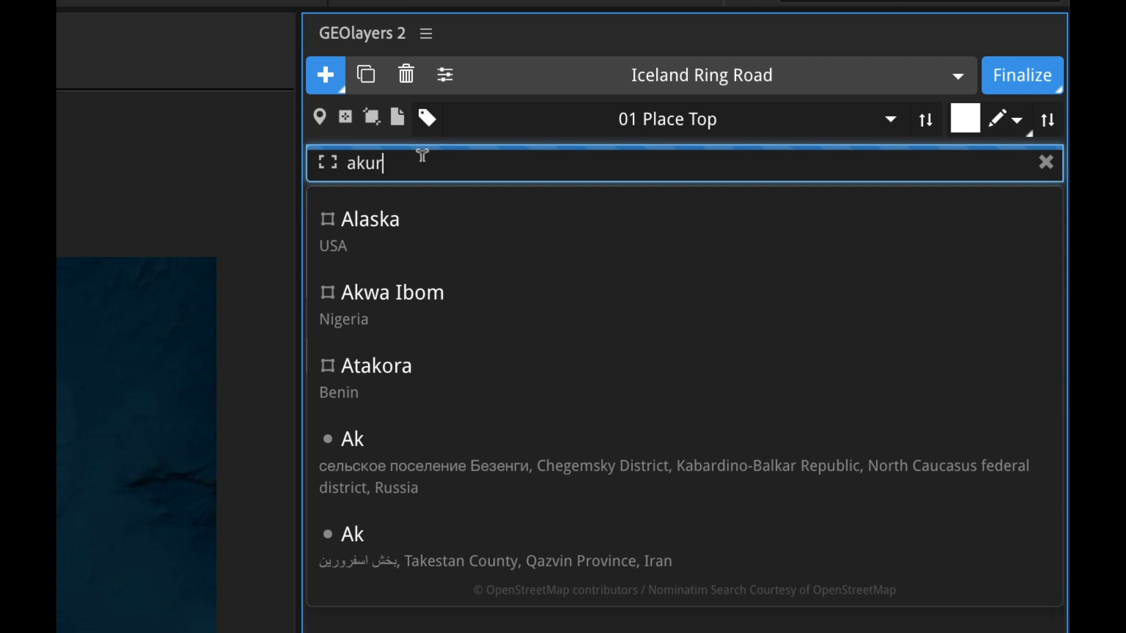
{"action": "type", "text": "eyri"}
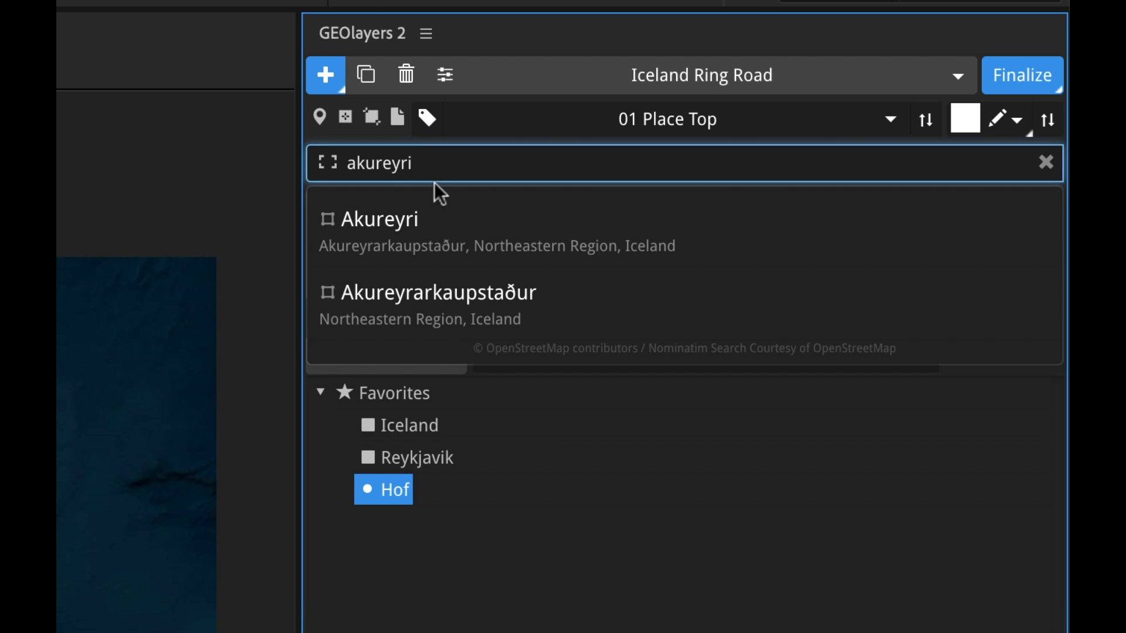
{"action": "mouse_move", "coordinate": [478, 242]}
{"action": "left_click", "coordinate": [531, 230]}
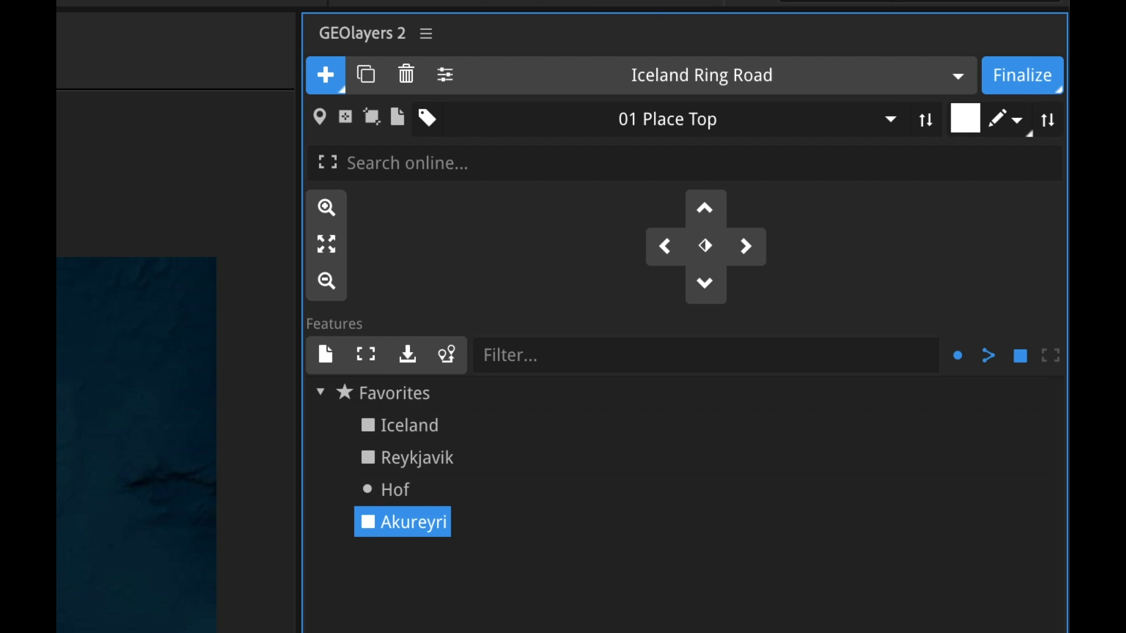
Enlarge the composition view to 100% and snap a label with the 01 Place Top template to the Reykjavik feature
{"action": "left_click", "coordinate": [414, 458]}
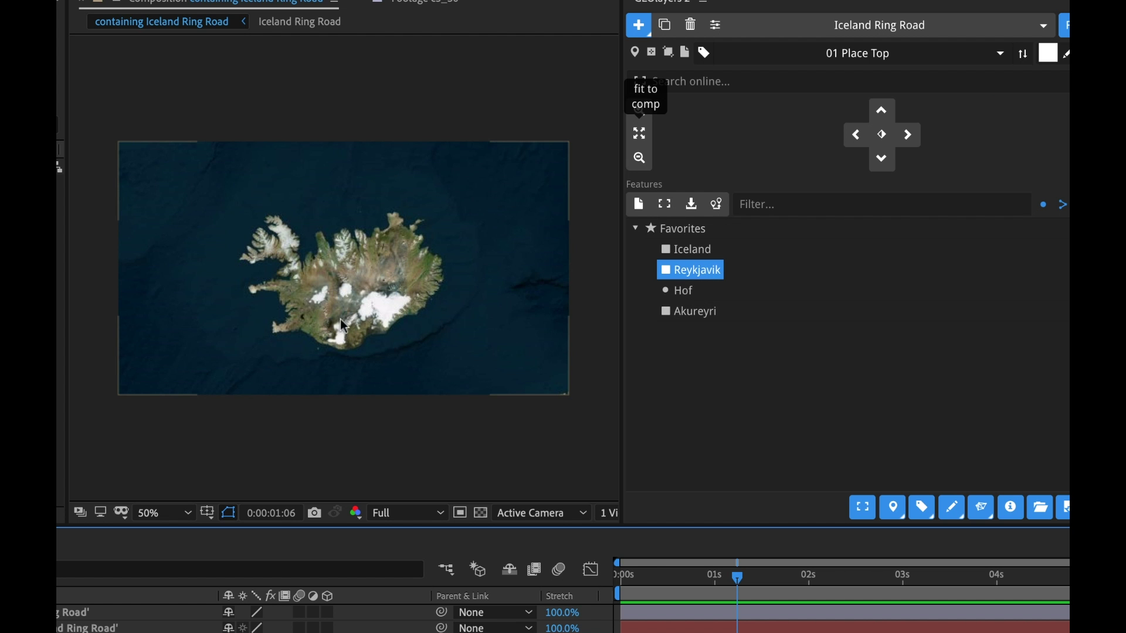
{"action": "key", "text": "slash"}
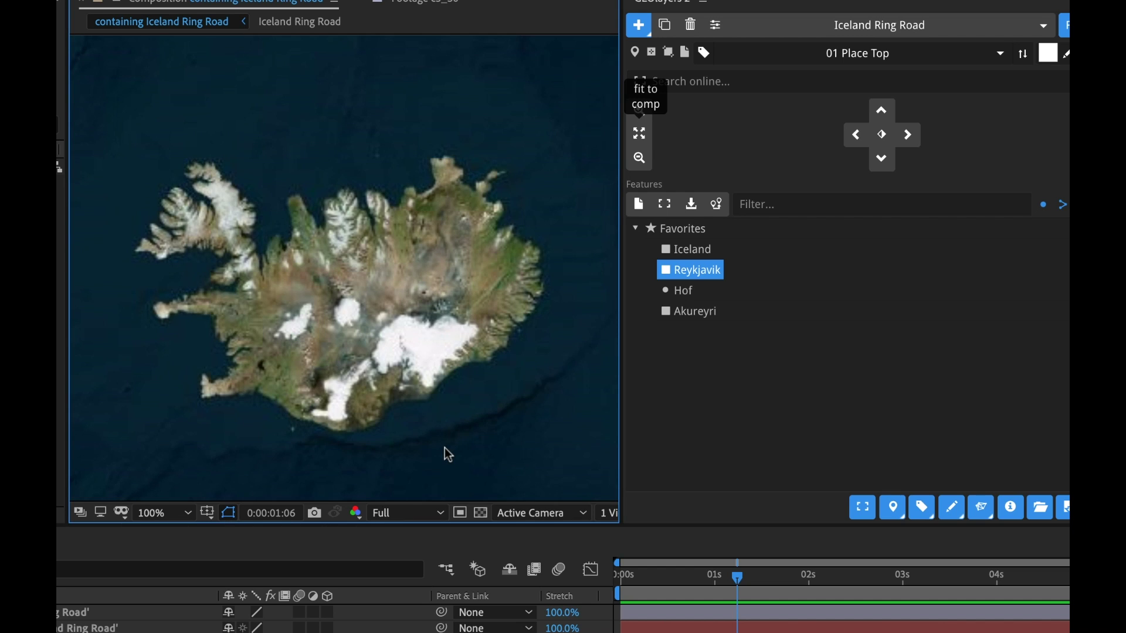
{"action": "left_click", "coordinate": [695, 294]}
{"action": "left_click", "coordinate": [706, 321]}
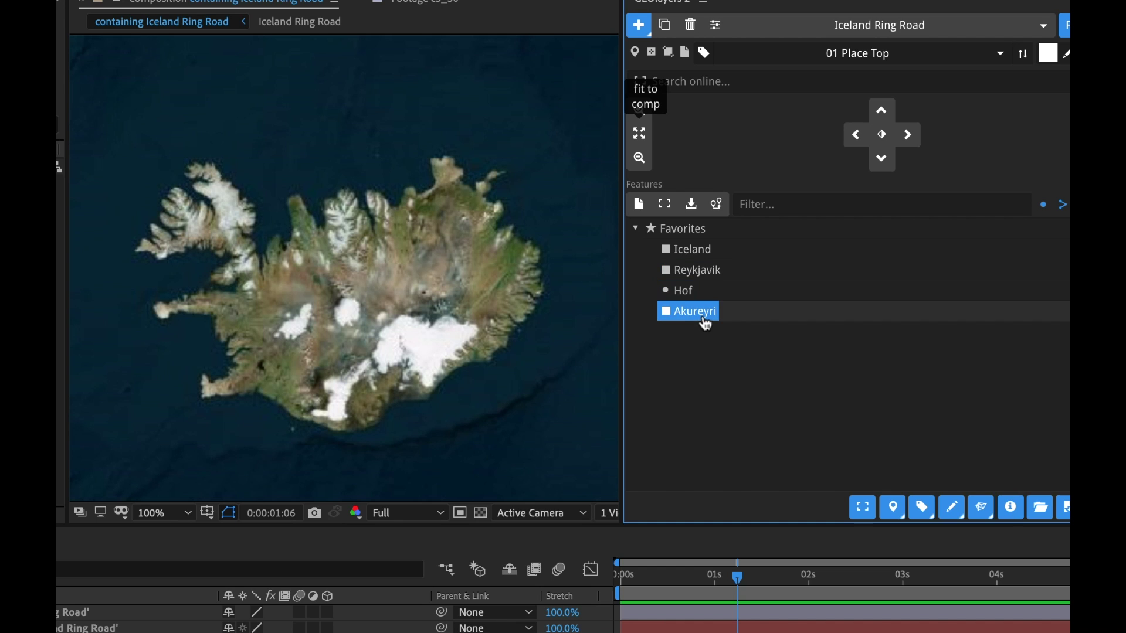
{"action": "left_click", "coordinate": [707, 276]}
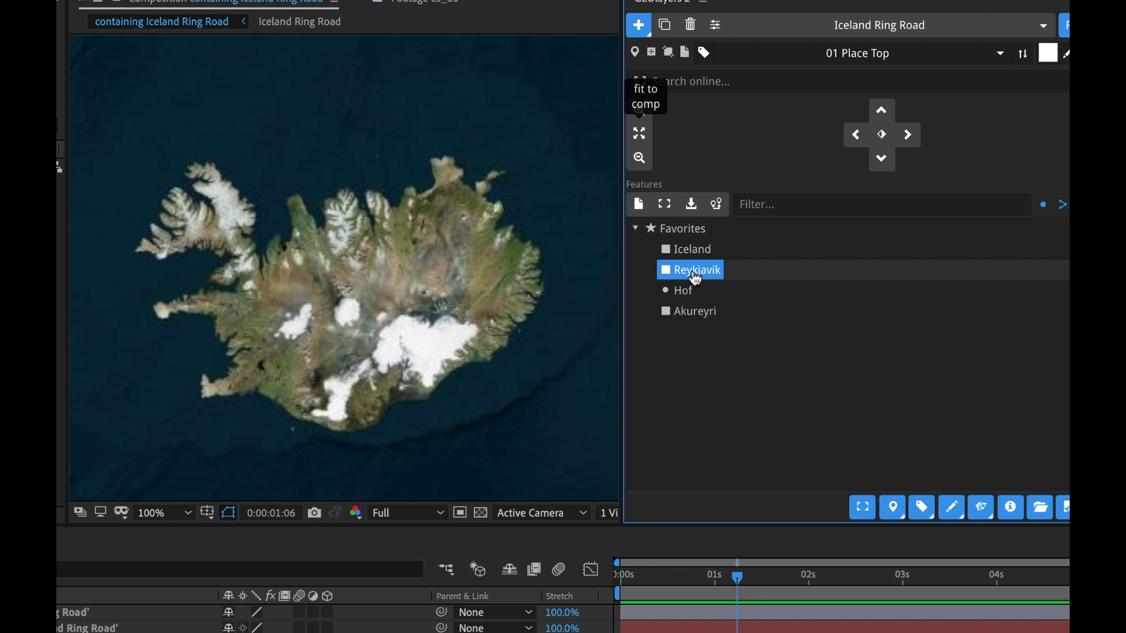
{"action": "left_click", "coordinate": [922, 503]}
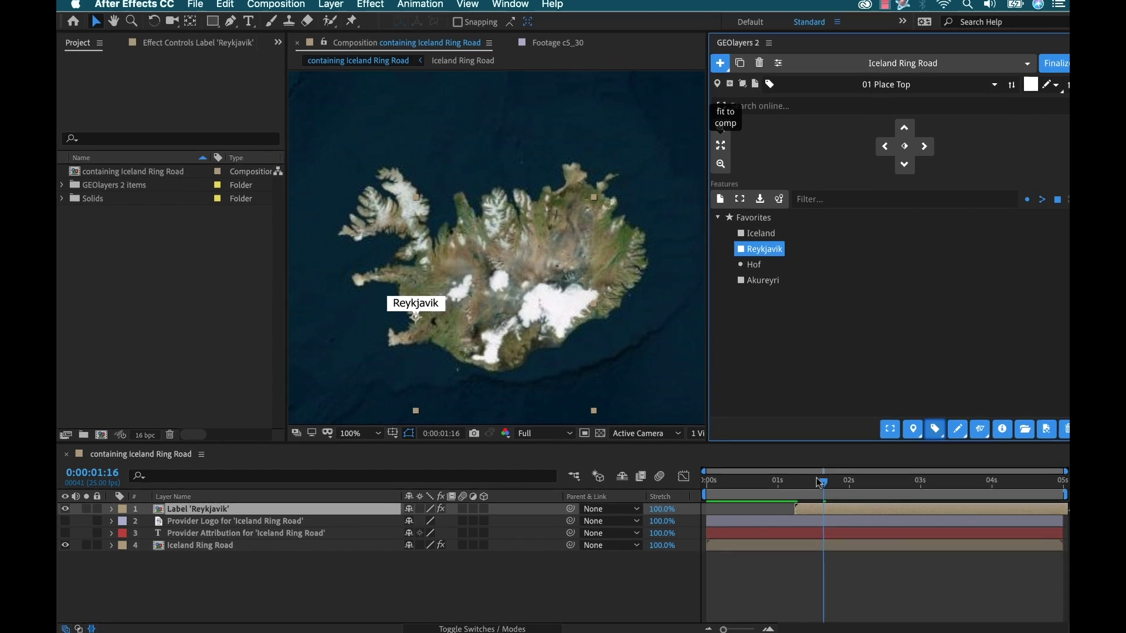
Extend the Label 'Reykjavik' layer back to the start of the composition and set the current time to 0:00:00:22
{"action": "left_click_drag", "start_coordinate": [1066, 511], "coordinate": [1057, 510]}
{"action": "mouse_move", "coordinate": [806, 484]}
{"action": "left_mouse_down"}
{"action": "mouse_move", "coordinate": [791, 482]}
{"action": "mouse_move", "coordinate": [817, 478]}
{"action": "mouse_move", "coordinate": [789, 484]}
{"action": "mouse_move", "coordinate": [818, 484]}
{"action": "left_mouse_up"}
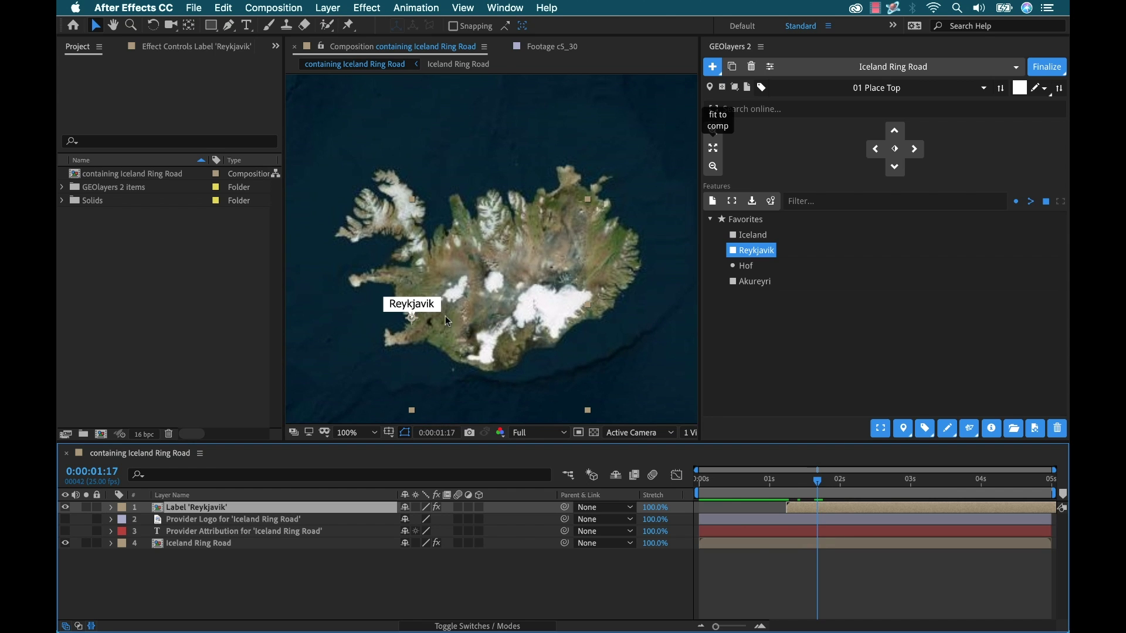
{"action": "left_click_drag", "start_coordinate": [849, 504], "coordinate": [701, 486]}
{"action": "left_click_drag", "start_coordinate": [700, 482], "coordinate": [765, 480]}
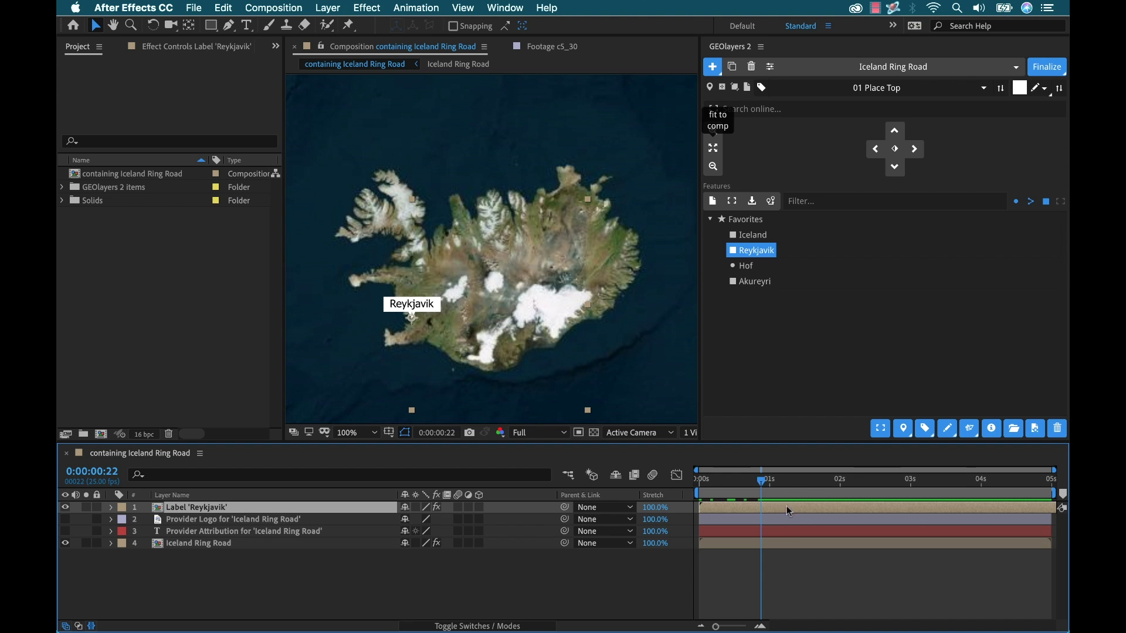
Show the effect controls of the Label 'Reykjavik' layer and try the 03 Place Left template on it
{"action": "left_click", "coordinate": [163, 47]}
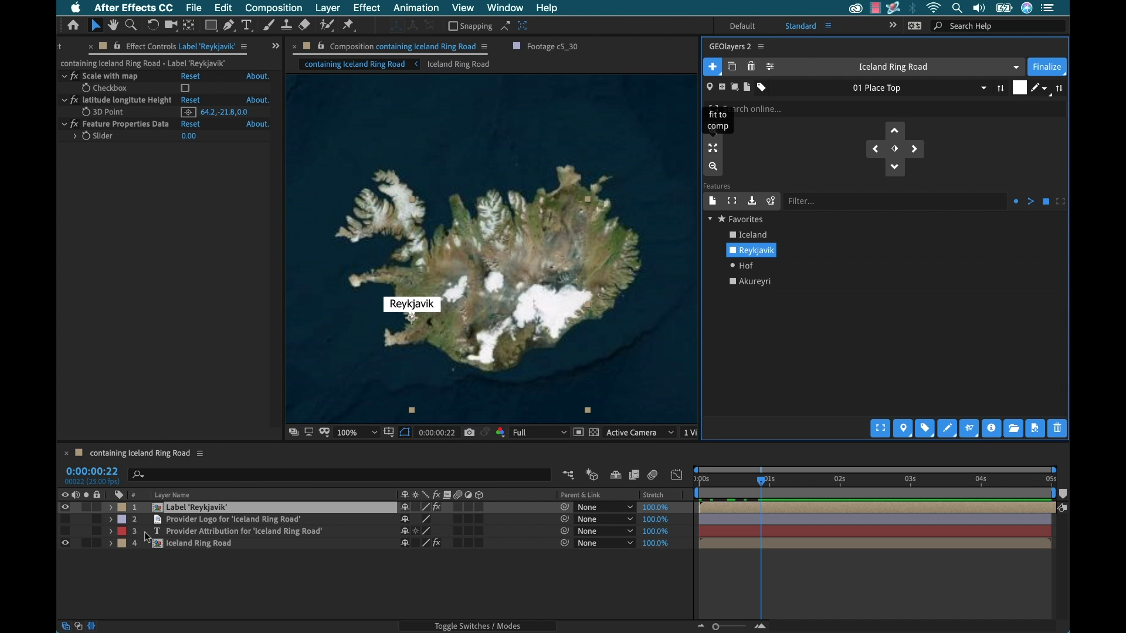
{"action": "left_click", "coordinate": [188, 510]}
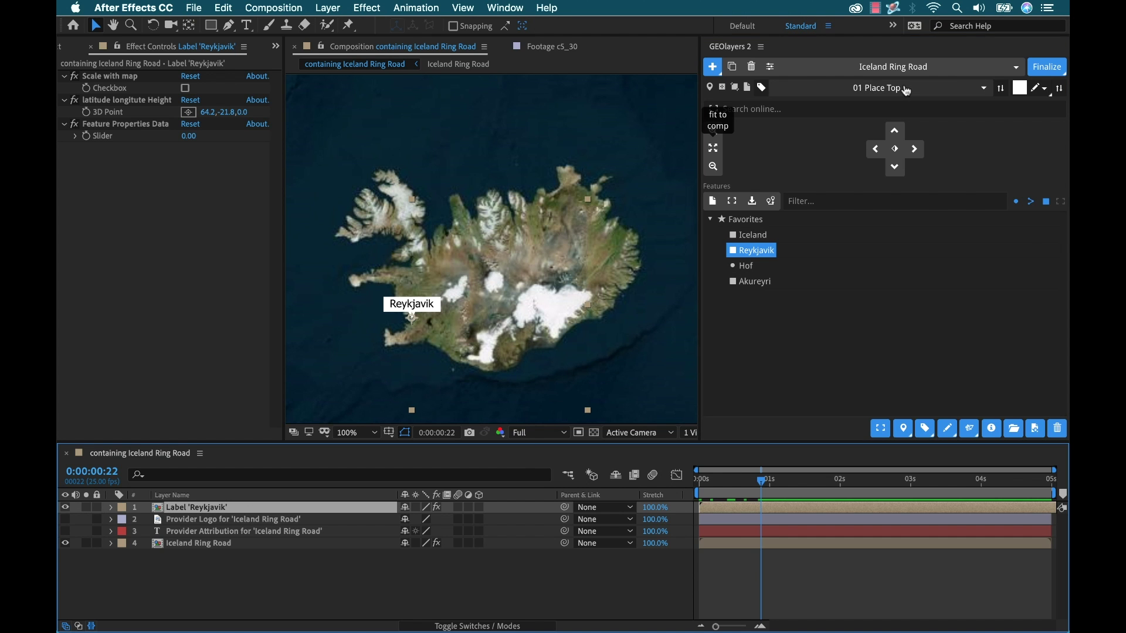
{"action": "left_click", "coordinate": [983, 92]}
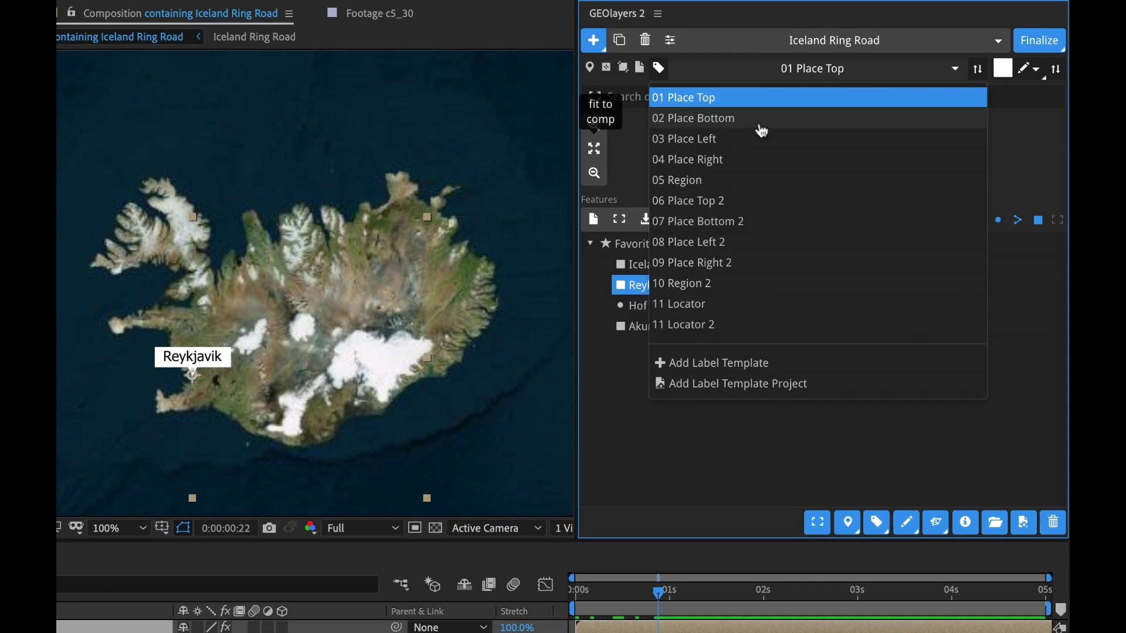
{"action": "left_click", "coordinate": [712, 141]}
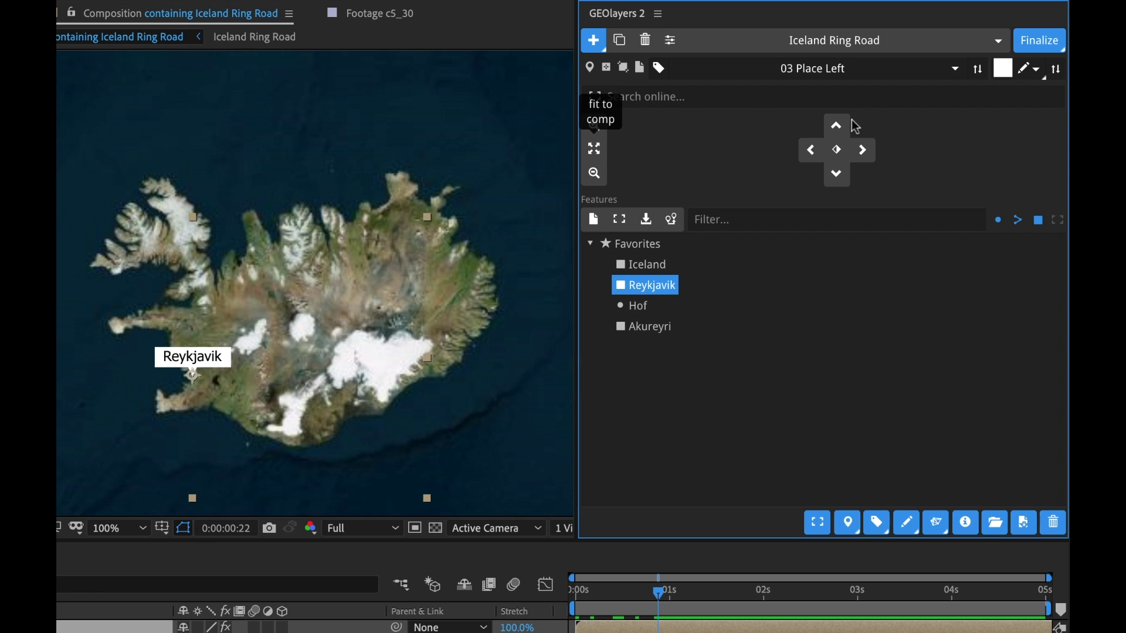
{"action": "left_click", "coordinate": [979, 70]}
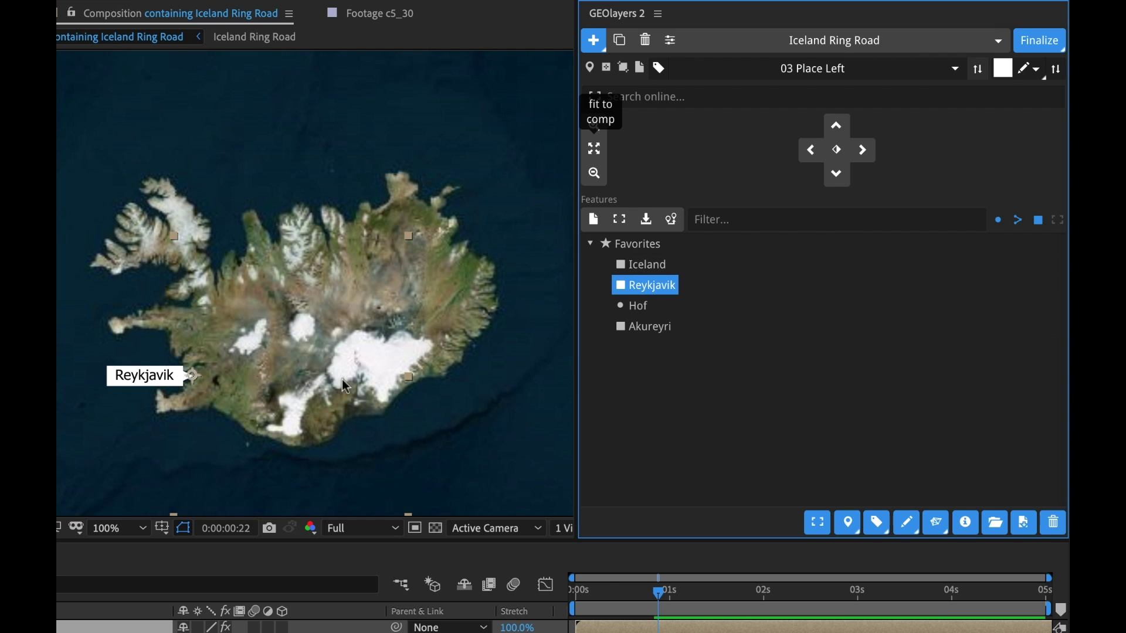
Try the 11 Locator and 05 Region label templates on the Label 'Reykjavik' layer
{"action": "left_click", "coordinate": [958, 75]}
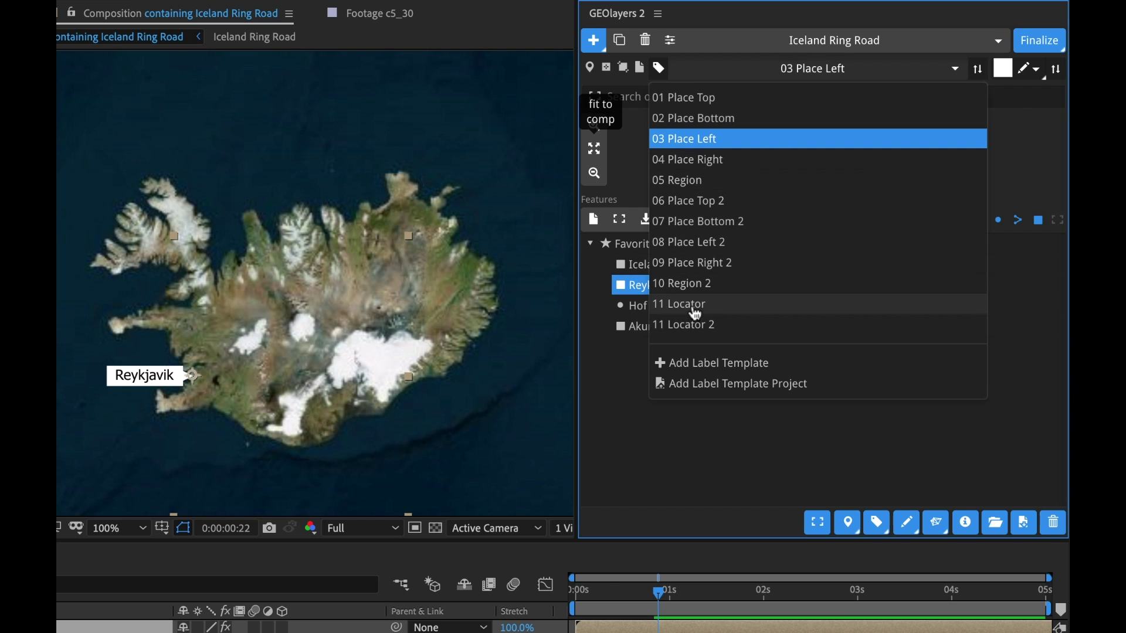
{"action": "left_click", "coordinate": [729, 304]}
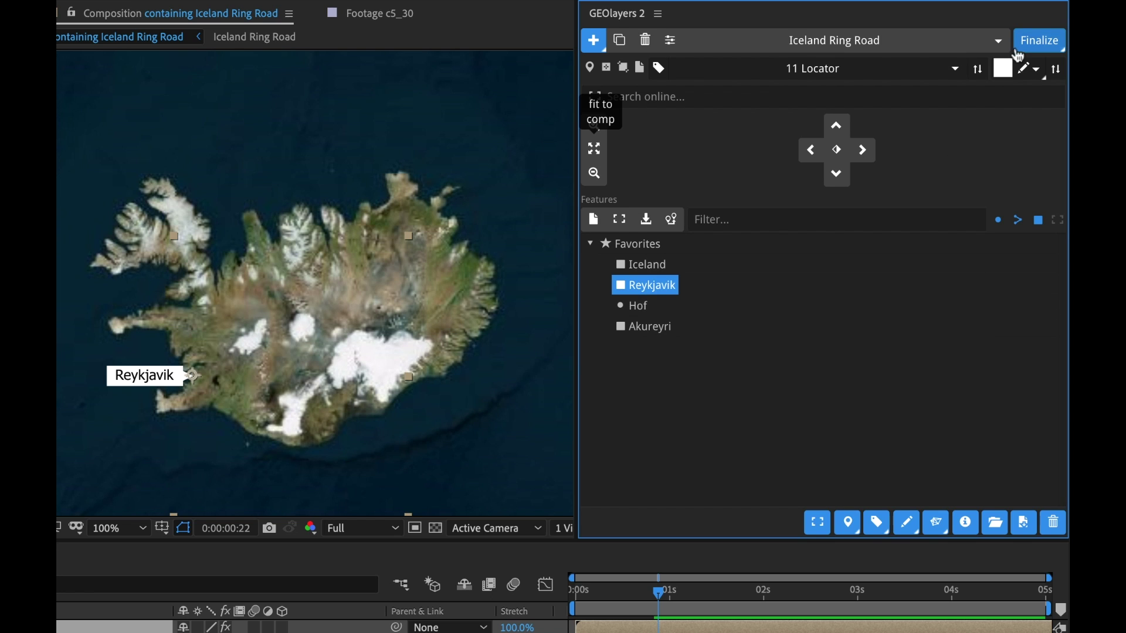
{"action": "left_click", "coordinate": [978, 70]}
{"action": "left_click", "coordinate": [944, 70]}
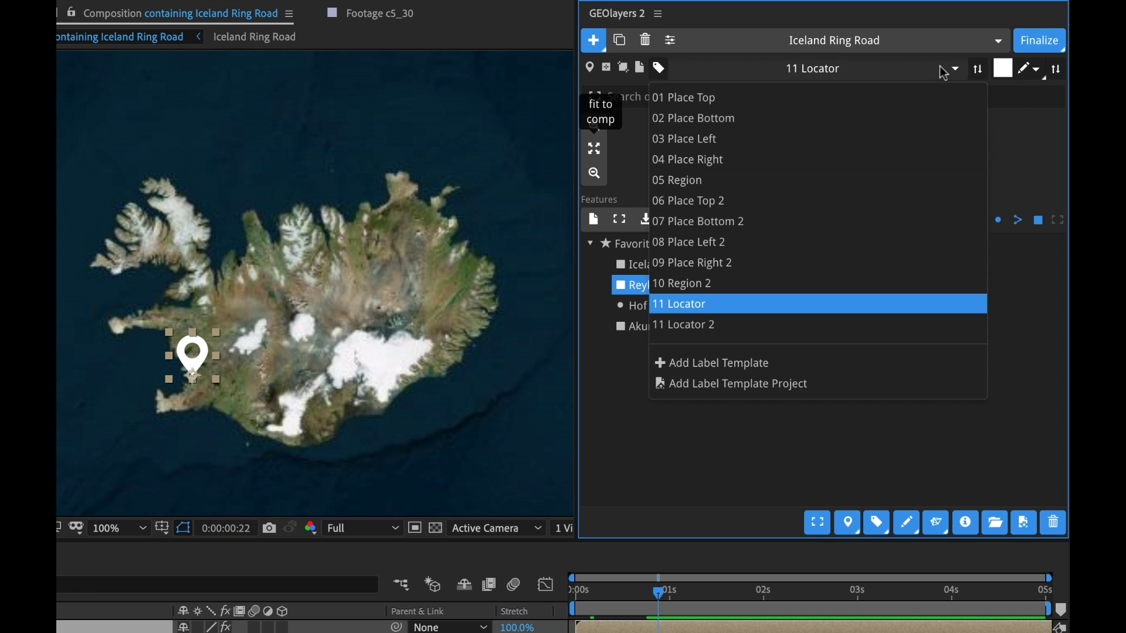
{"action": "left_click", "coordinate": [683, 181]}
{"action": "left_click", "coordinate": [979, 70]}
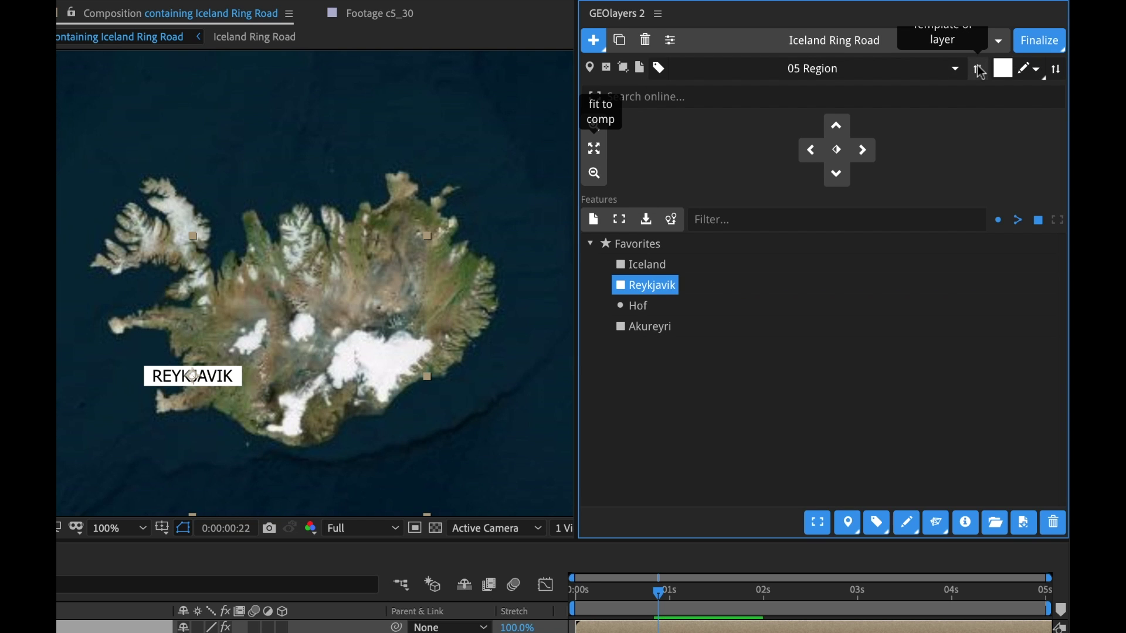
Change the template of the Label 'Reykjavik' layer to 10 Region 2
{"action": "left_click", "coordinate": [956, 70]}
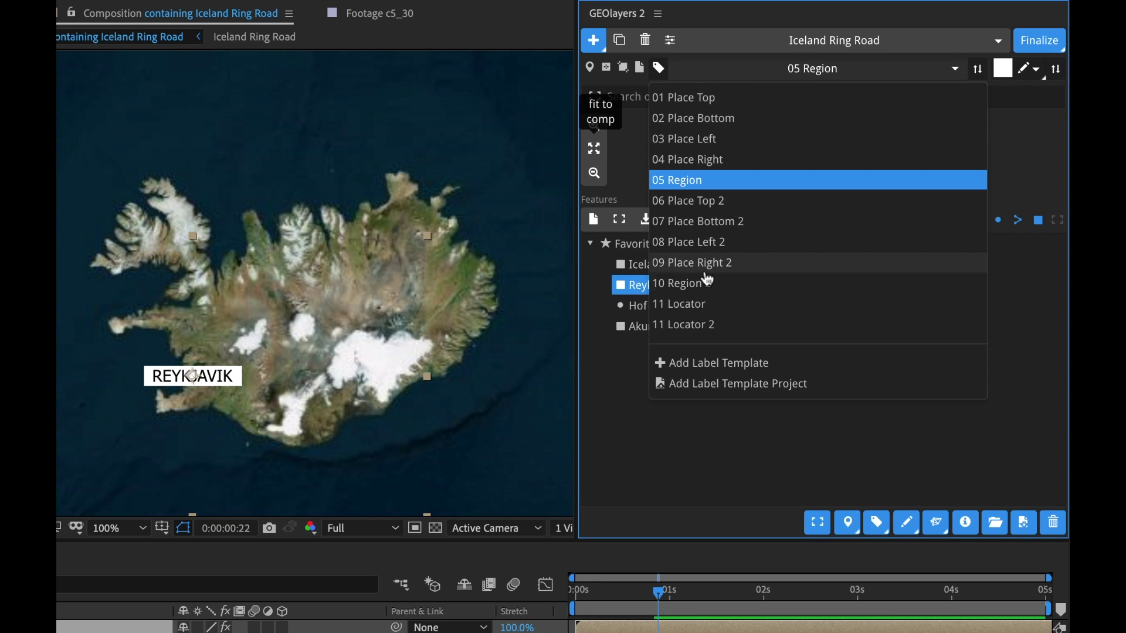
{"action": "left_click", "coordinate": [708, 279]}
{"action": "left_click", "coordinate": [979, 70]}
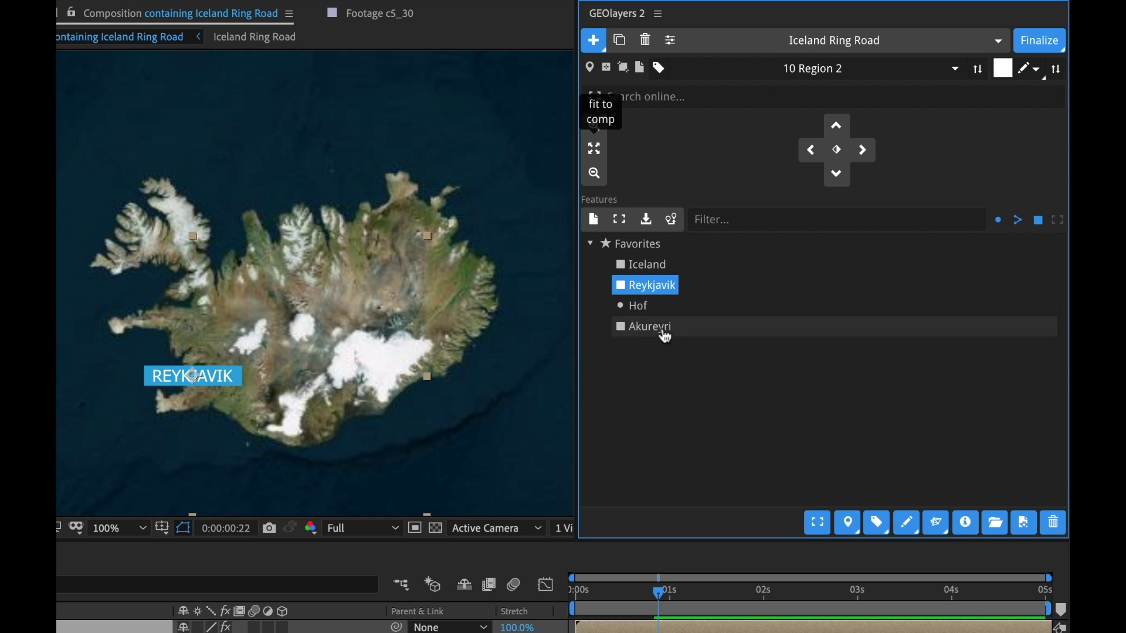
Snap 10 Region 2 labels to the Hof feature at 0:00:00:22 and the Akureyri feature at 0:00:01:07
{"action": "left_click", "coordinate": [645, 309]}
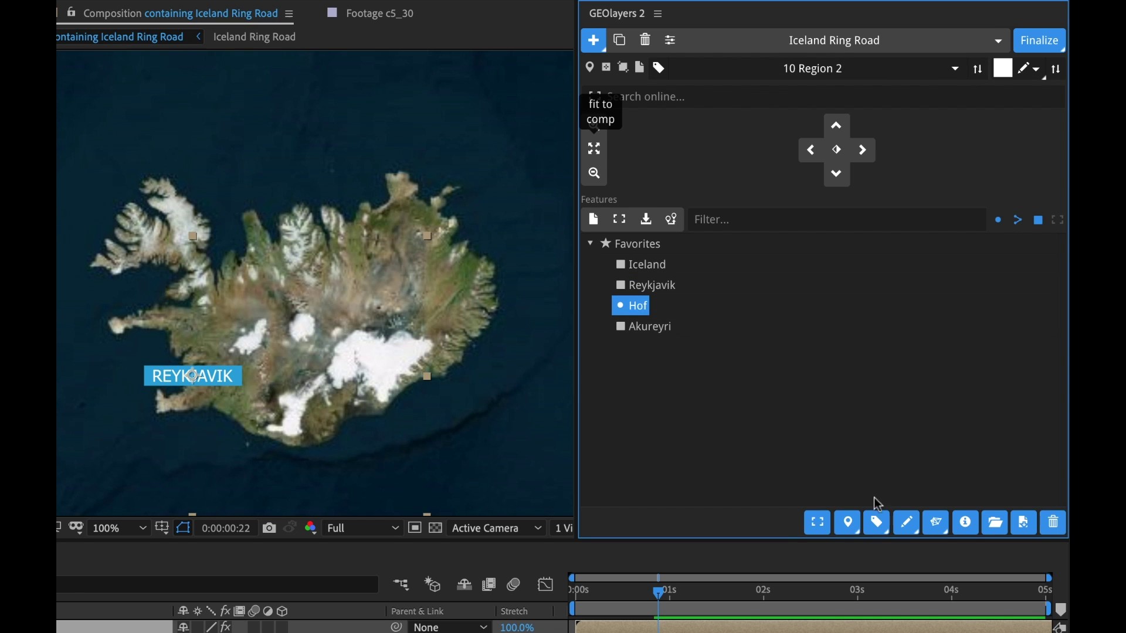
{"action": "left_click", "coordinate": [878, 523]}
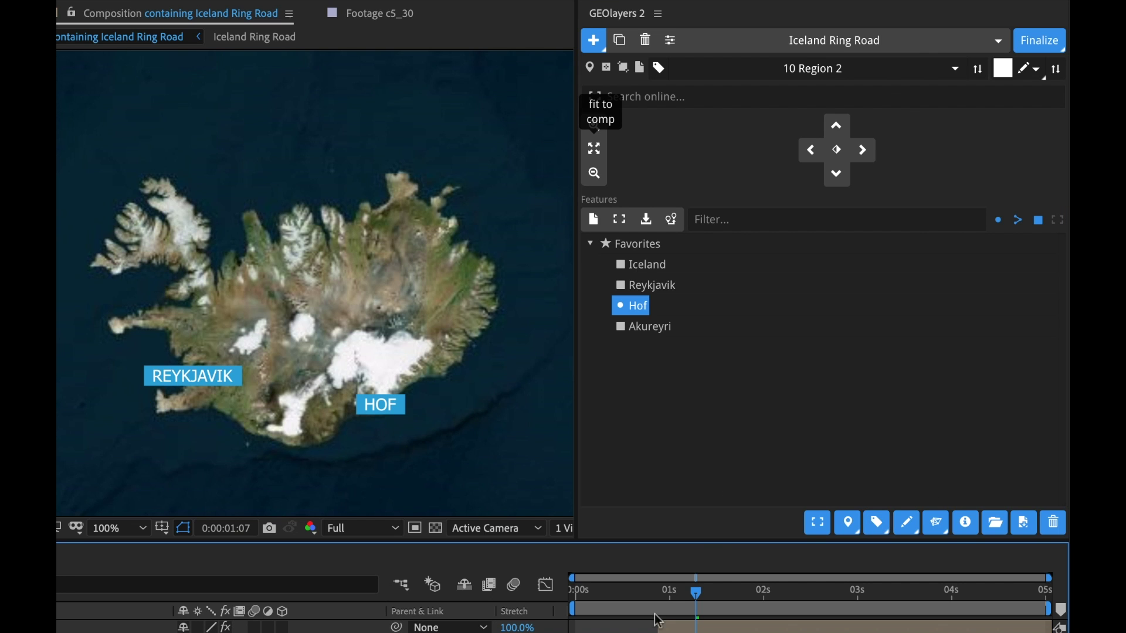
{"action": "left_click", "coordinate": [639, 327]}
{"action": "left_click", "coordinate": [883, 526]}
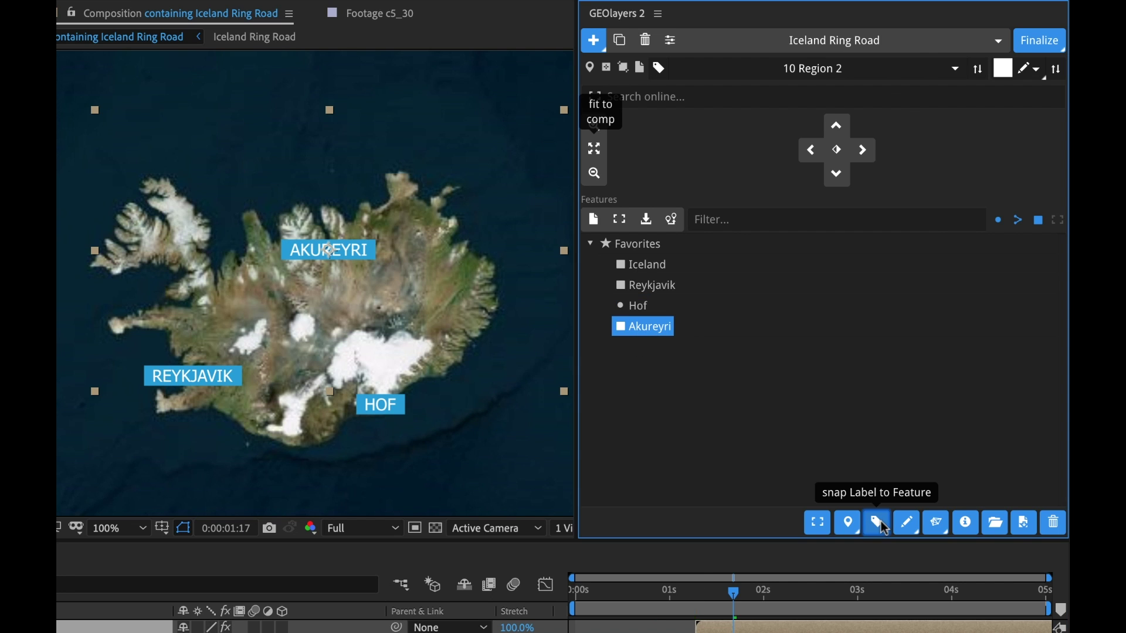
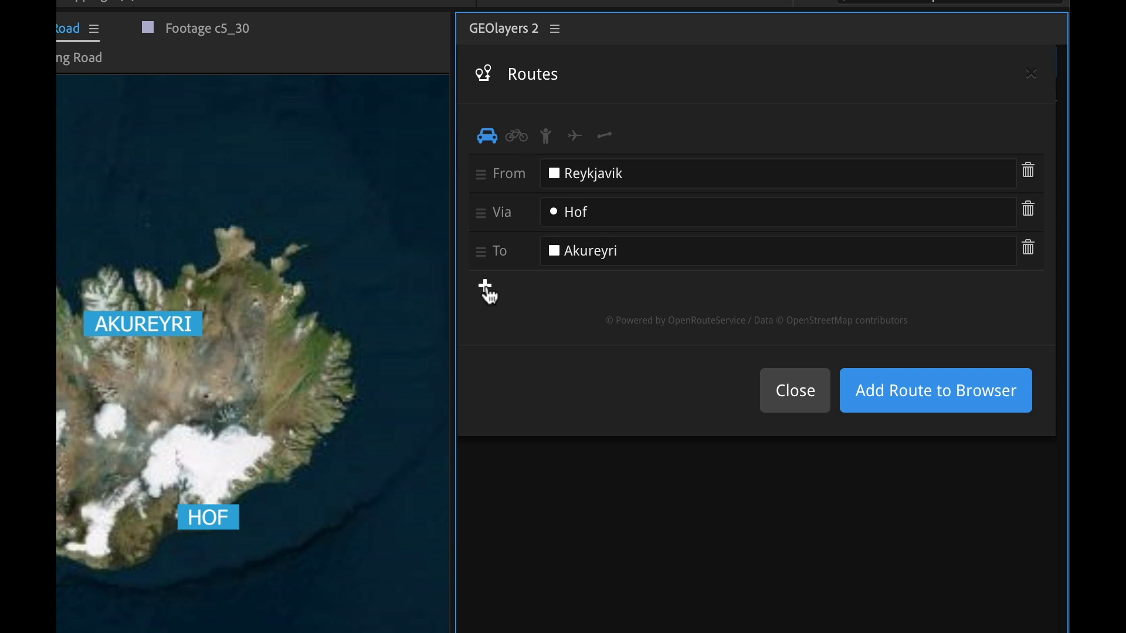
Add Reykjavik, Capital Region, Iceland as the driving route's final destination after Akureyri and add the route to the browser
{"action": "left_click", "coordinate": [485, 287]}
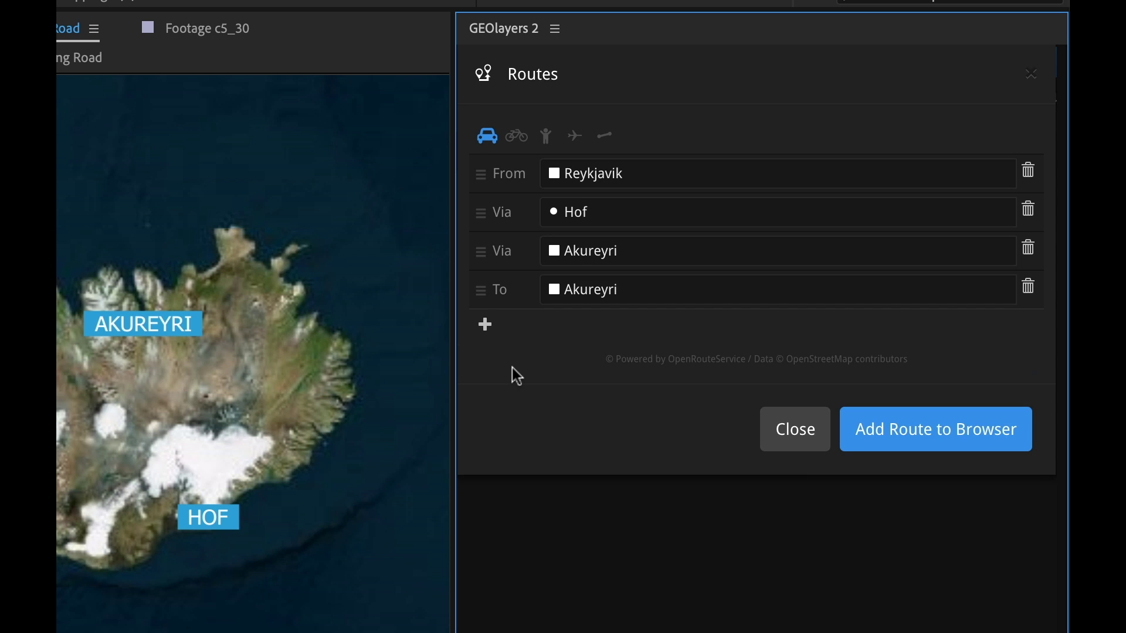
{"action": "left_click", "coordinate": [595, 171]}
{"action": "key", "text": "ctrl+c"}
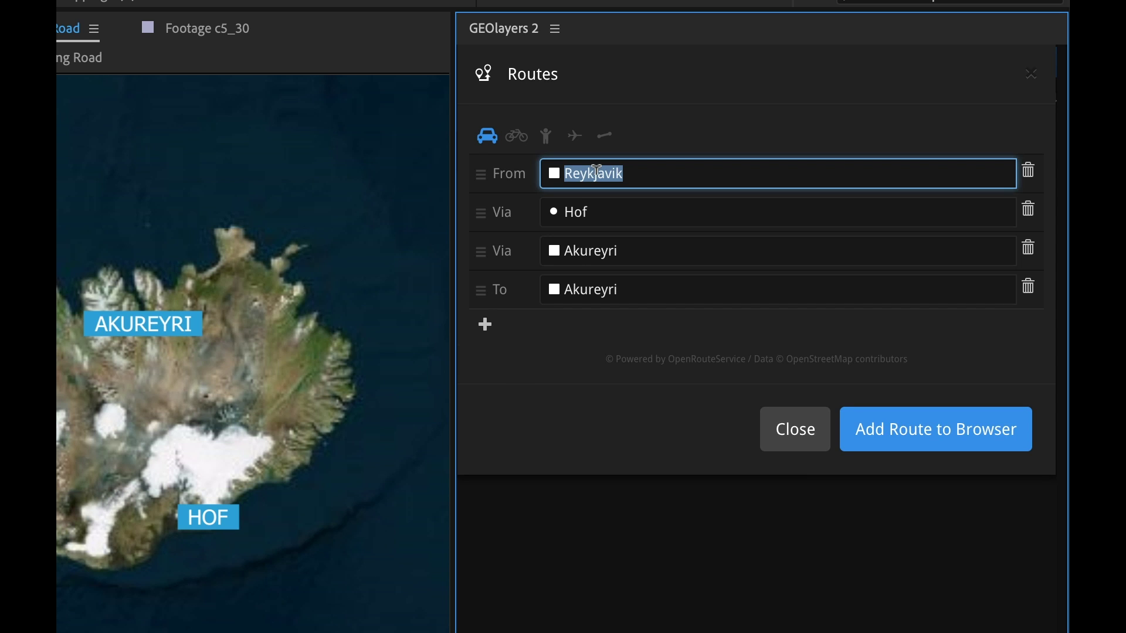
{"action": "left_click", "coordinate": [592, 292]}
{"action": "key", "text": "ctrl+v"}
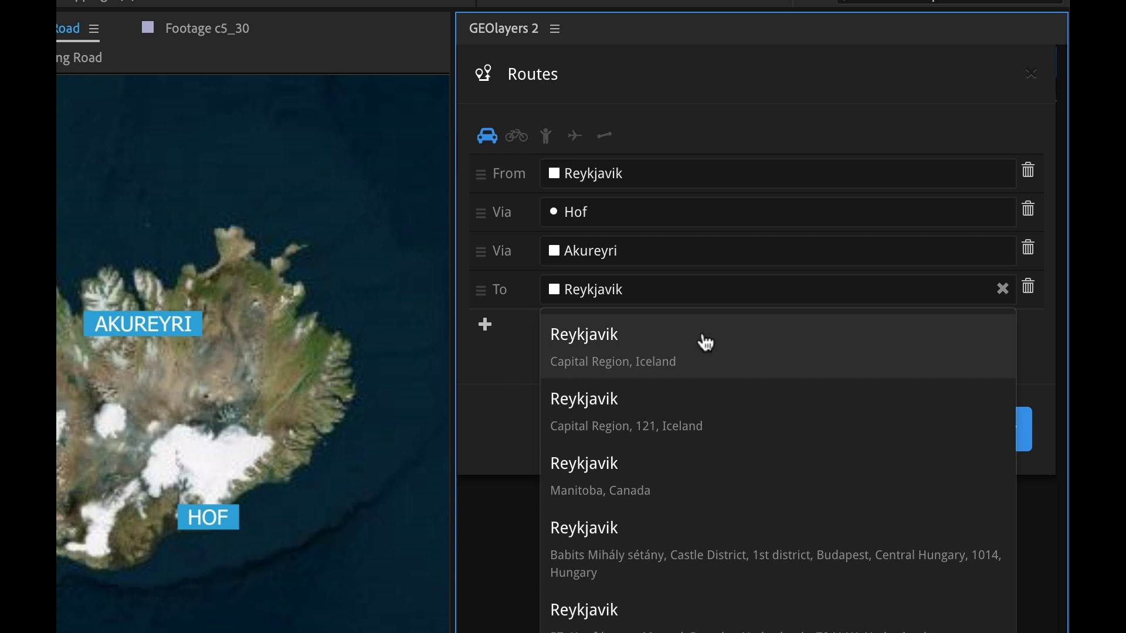
{"action": "left_click", "coordinate": [688, 347]}
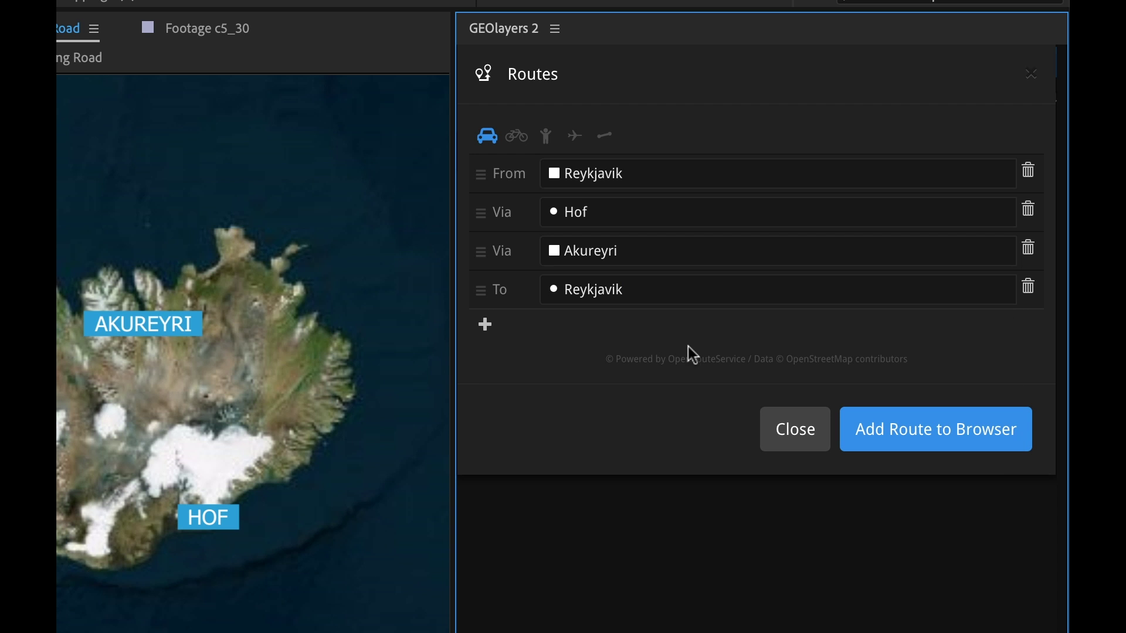
{"action": "left_click", "coordinate": [930, 438]}
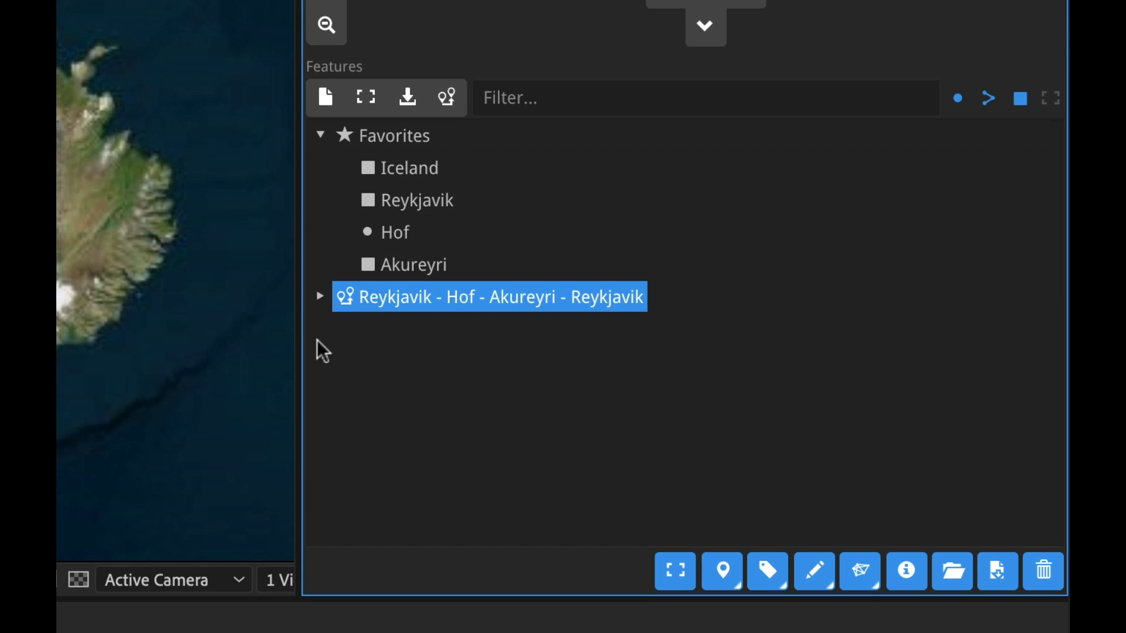
Examine the legs of the Reykjavik - Hof - Akureyri - Reykjavik route and the list of Reykjavik - Hof maneuvers
{"action": "left_click", "coordinate": [321, 298]}
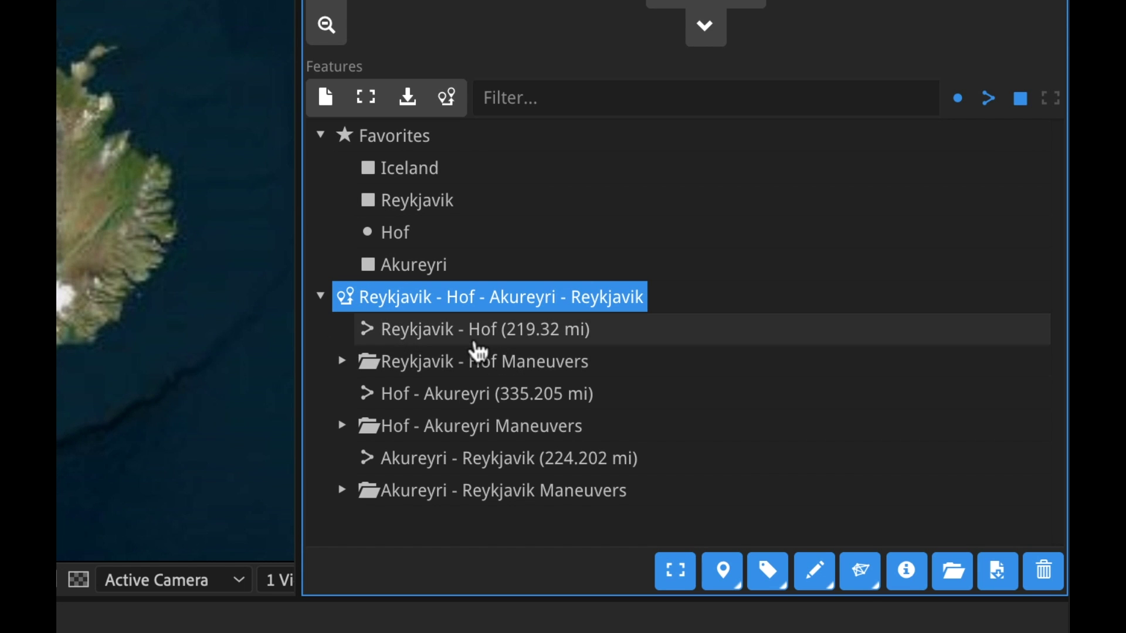
{"action": "left_click", "coordinate": [412, 335]}
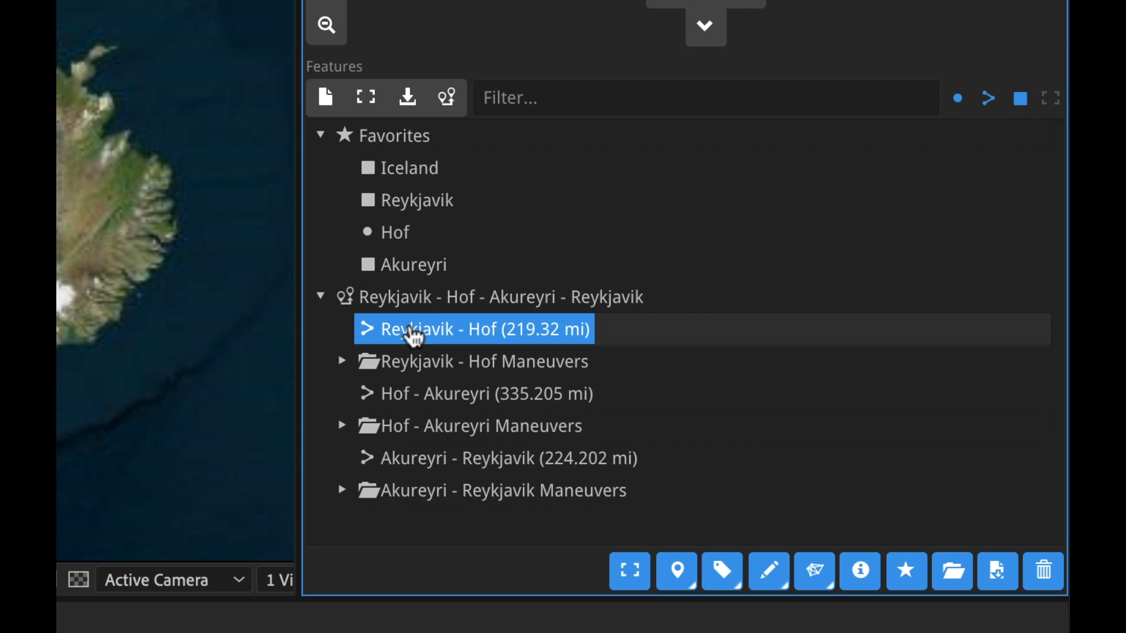
{"action": "left_click", "coordinate": [430, 394]}
{"action": "left_click", "coordinate": [505, 463]}
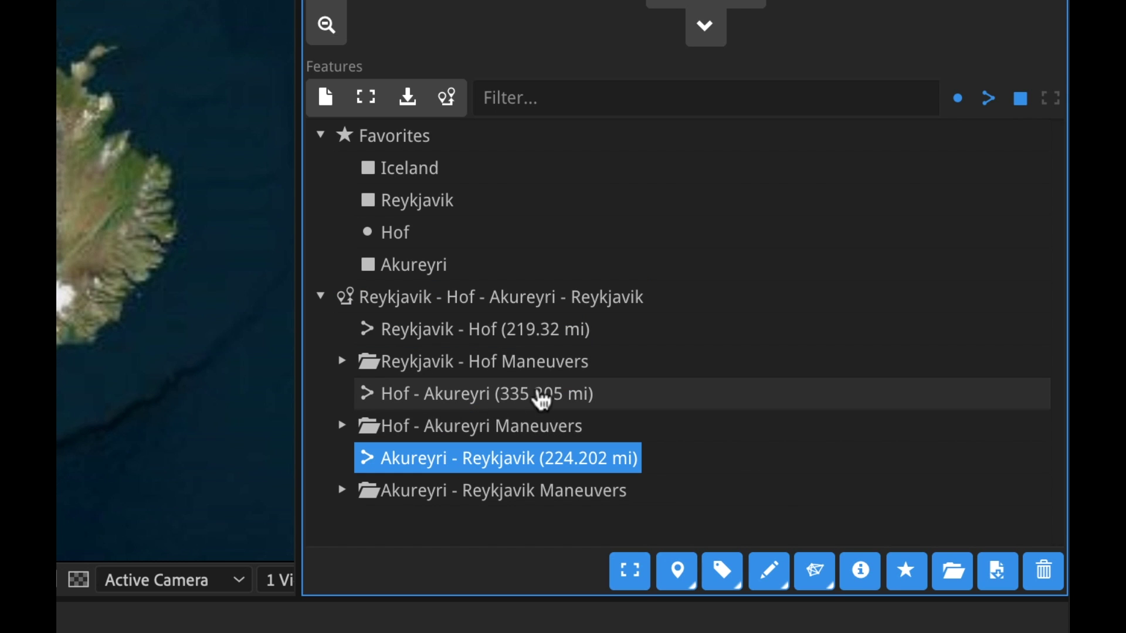
{"action": "left_click", "coordinate": [342, 362]}
{"action": "scroll", "coordinate": [498, 421], "scroll_direction": "down", "scroll_amount": 1}
{"action": "scroll", "coordinate": [511, 420], "scroll_direction": "down", "scroll_amount": 3}
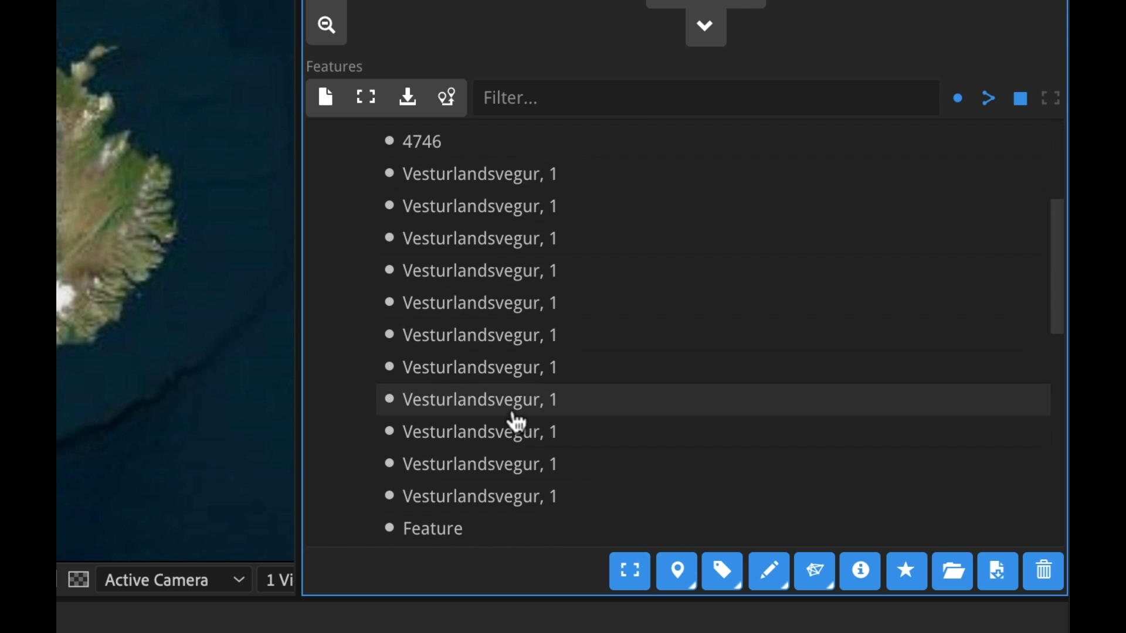
{"action": "scroll", "coordinate": [467, 258], "scroll_direction": "up", "scroll_amount": 1}
{"action": "scroll", "coordinate": [467, 272], "scroll_direction": "up", "scroll_amount": 3}
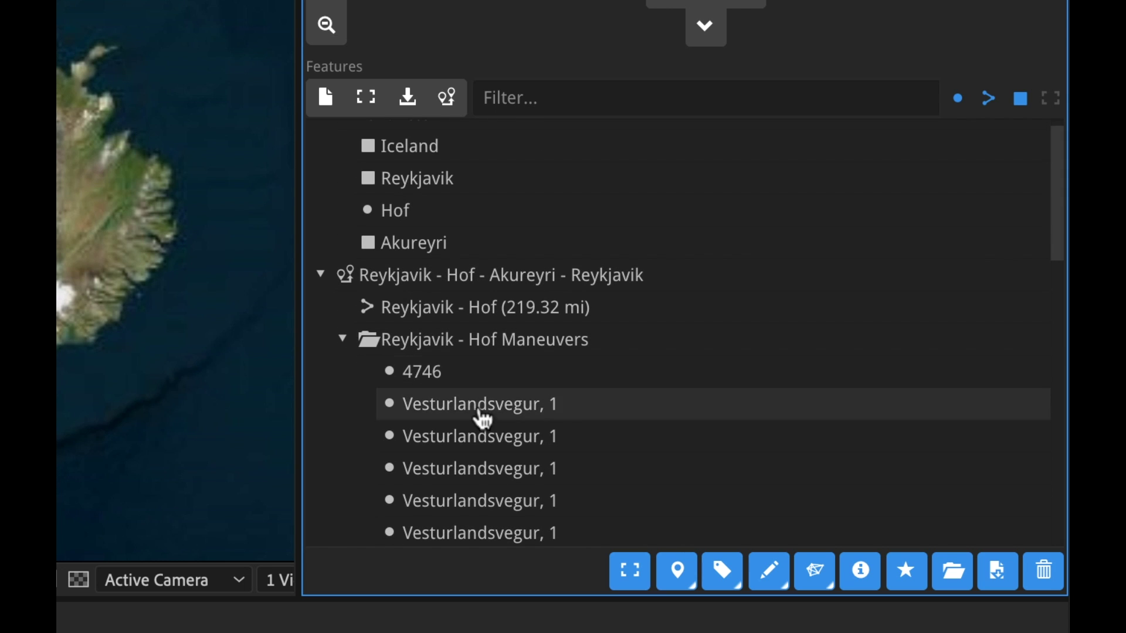
{"action": "left_click", "coordinate": [342, 339]}
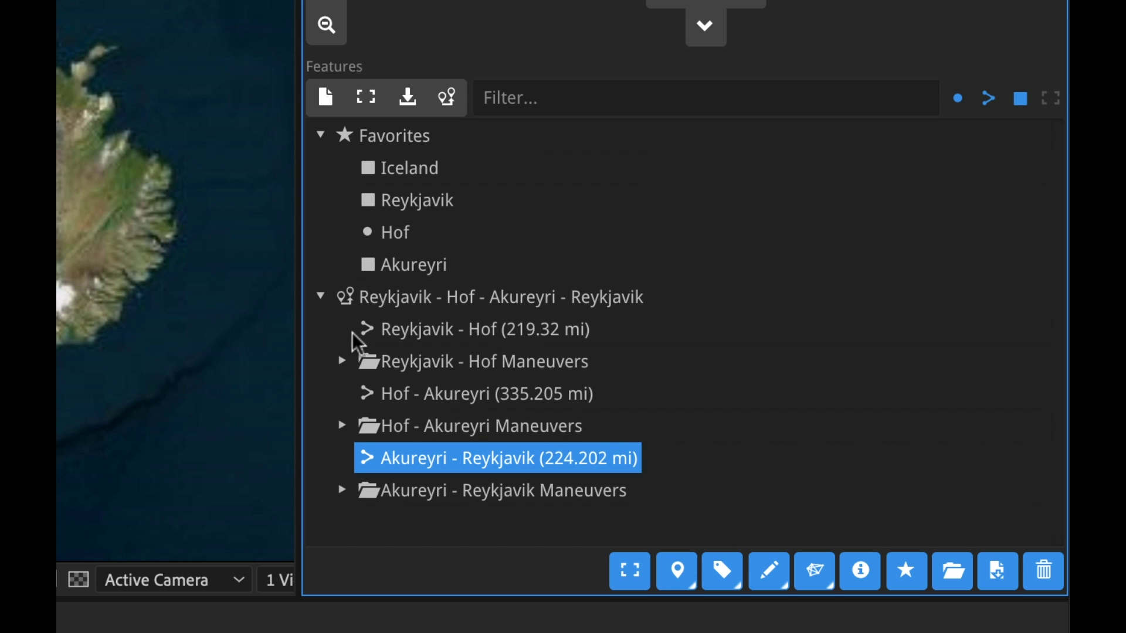
Draw the Reykjavik - Hof, Hof - Akureyri and Akureyri - Reykjavik route legs together as one shape layer on the map
{"action": "left_click", "coordinate": [440, 330]}
{"action": "left_click", "coordinate": [456, 396], "text": "ctrl"}
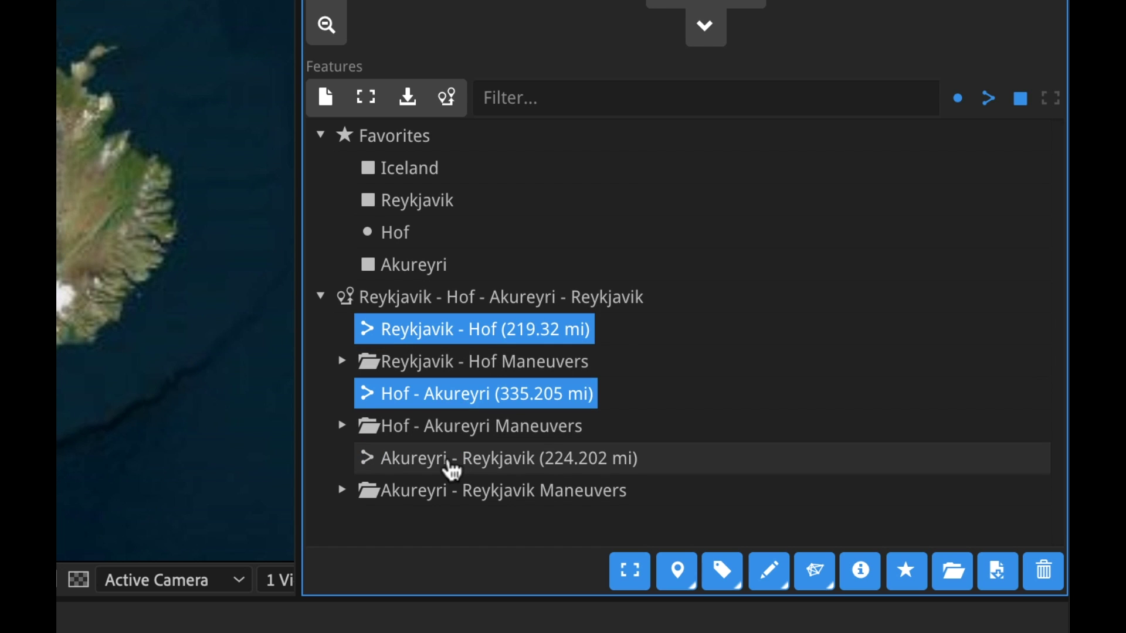
{"action": "left_click", "coordinate": [469, 459], "text": "ctrl"}
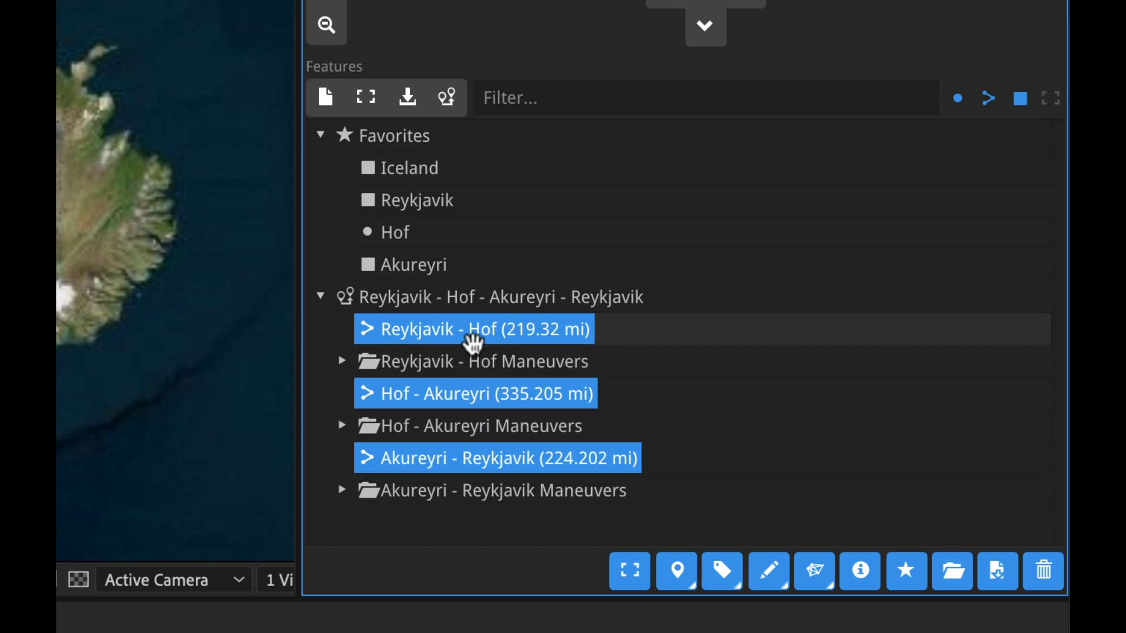
{"action": "left_click", "coordinate": [773, 580]}
{"action": "left_click", "coordinate": [771, 580]}
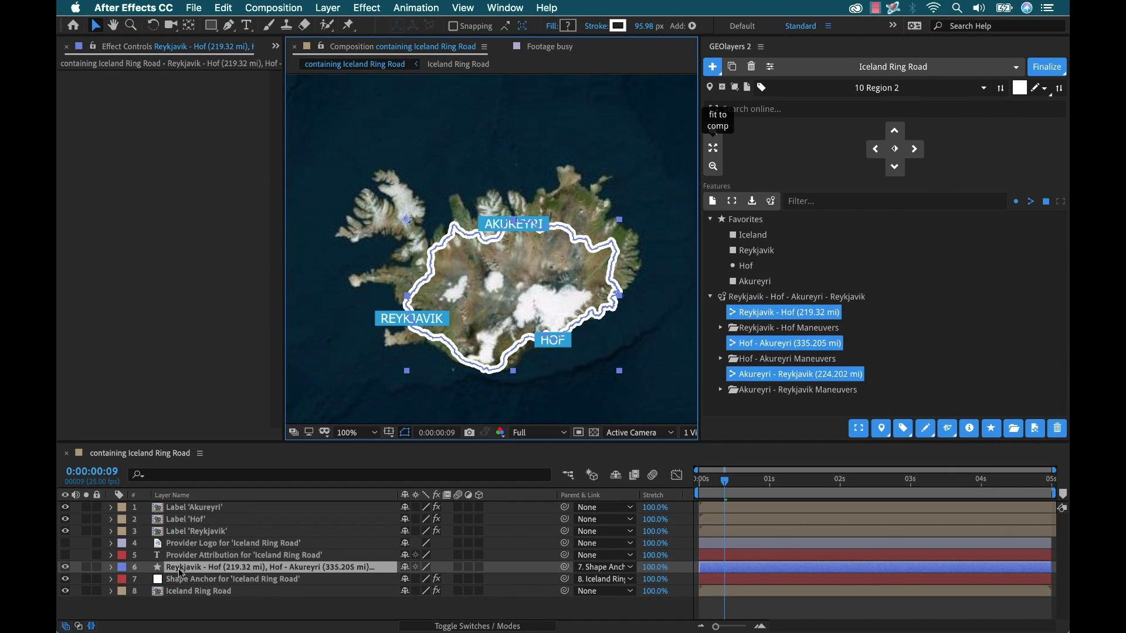
{"action": "left_click", "coordinate": [251, 605]}
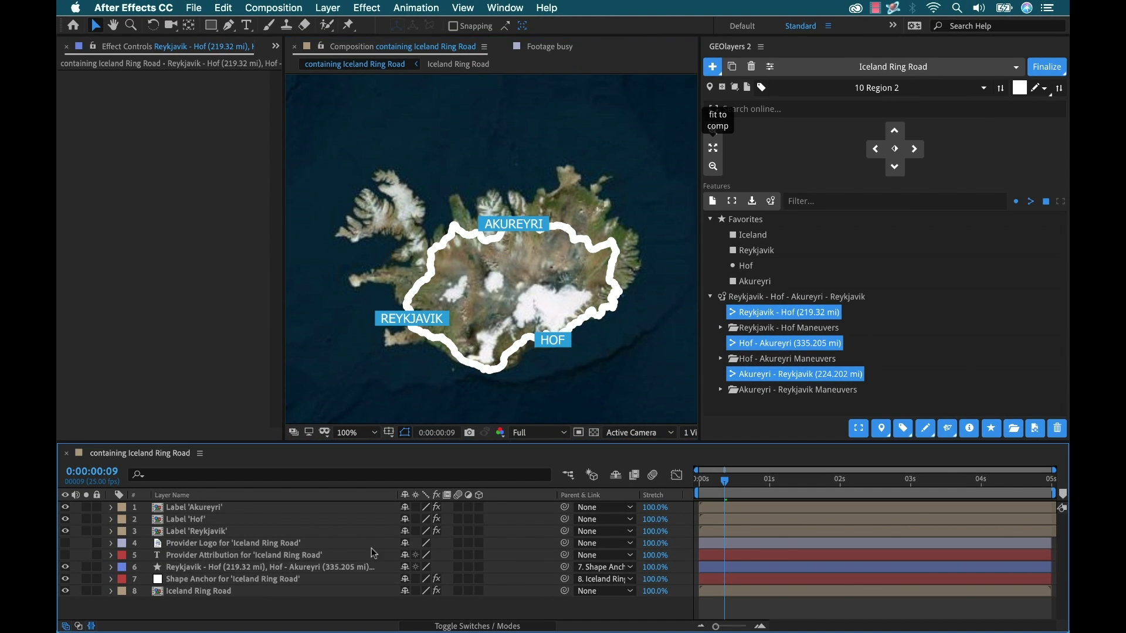
Apply the solid pink feature style to the route shape layer
{"action": "left_click", "coordinate": [194, 568]}
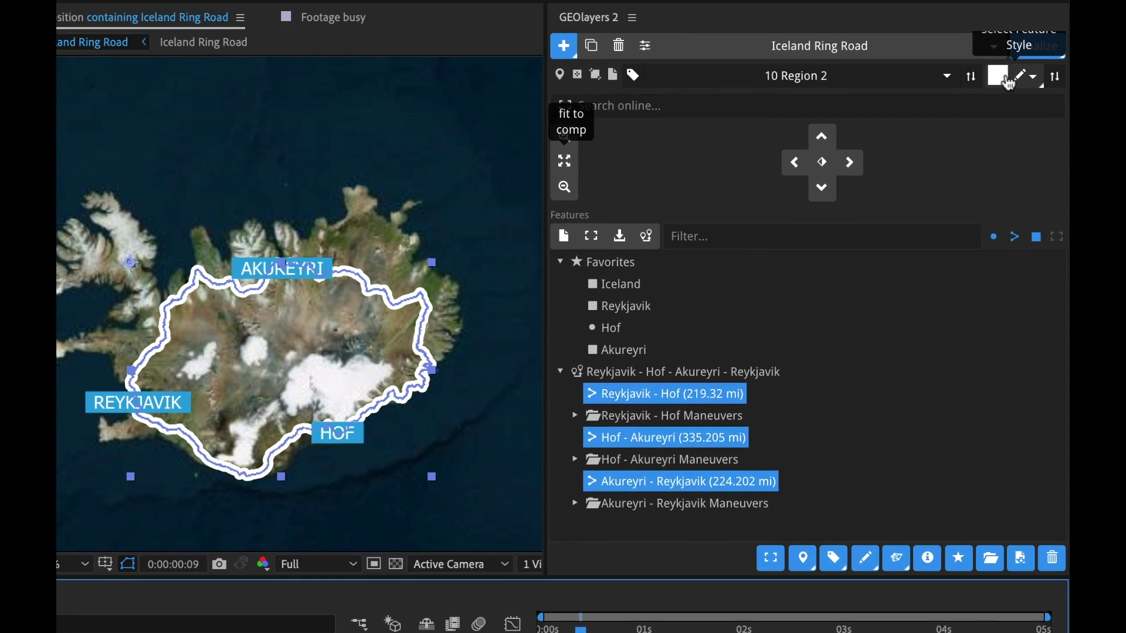
{"action": "left_click", "coordinate": [1027, 84]}
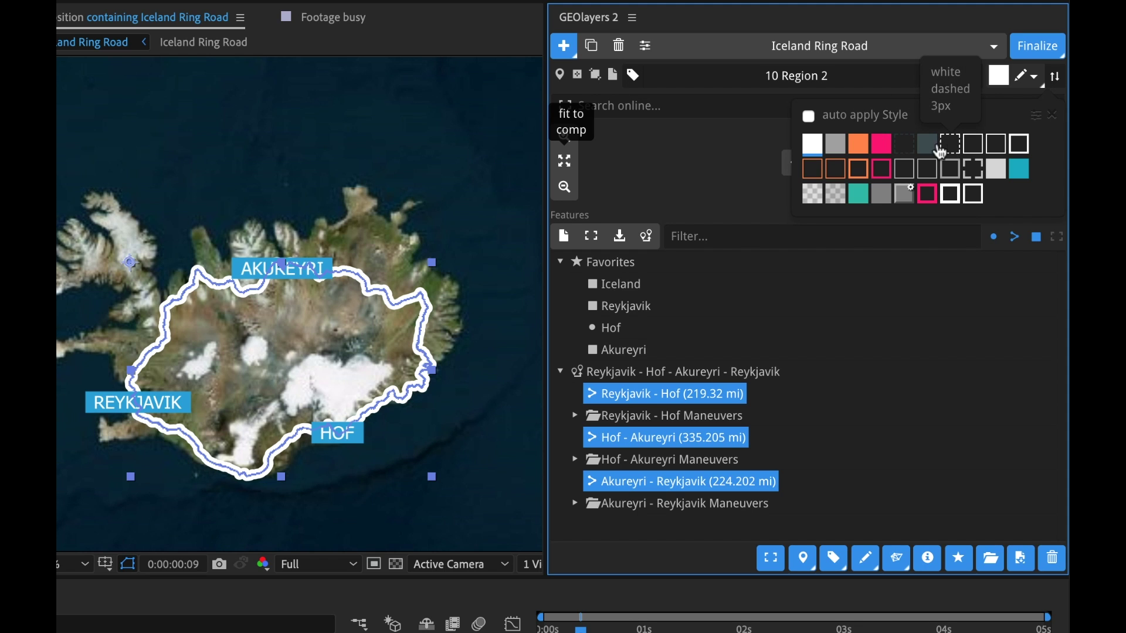
{"action": "left_click", "coordinate": [884, 144]}
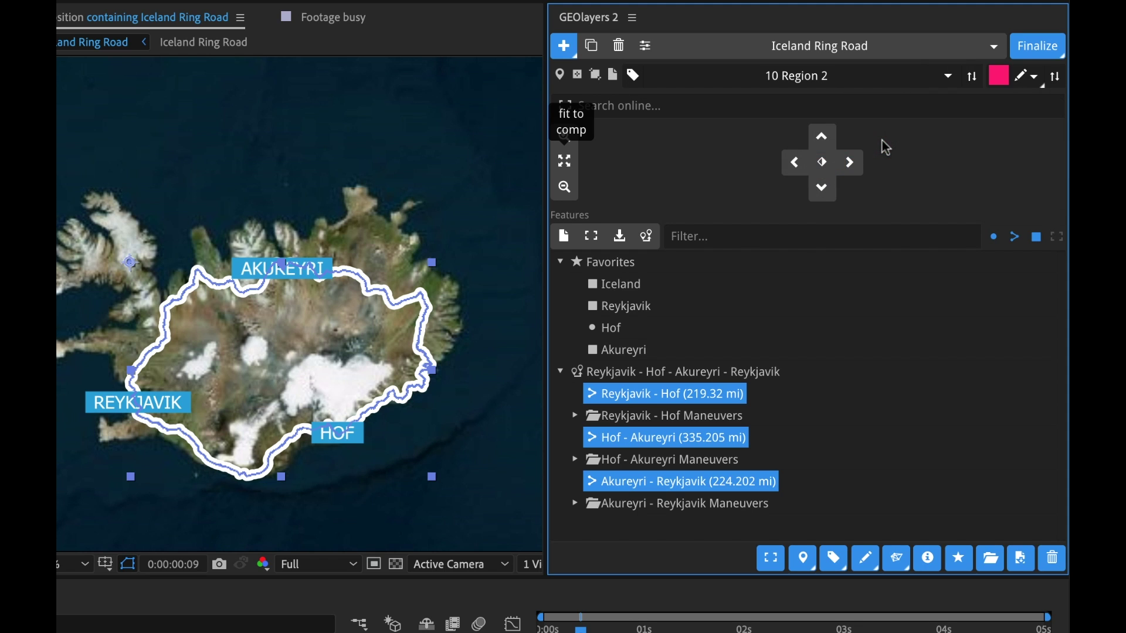
{"action": "left_click", "coordinate": [1060, 81]}
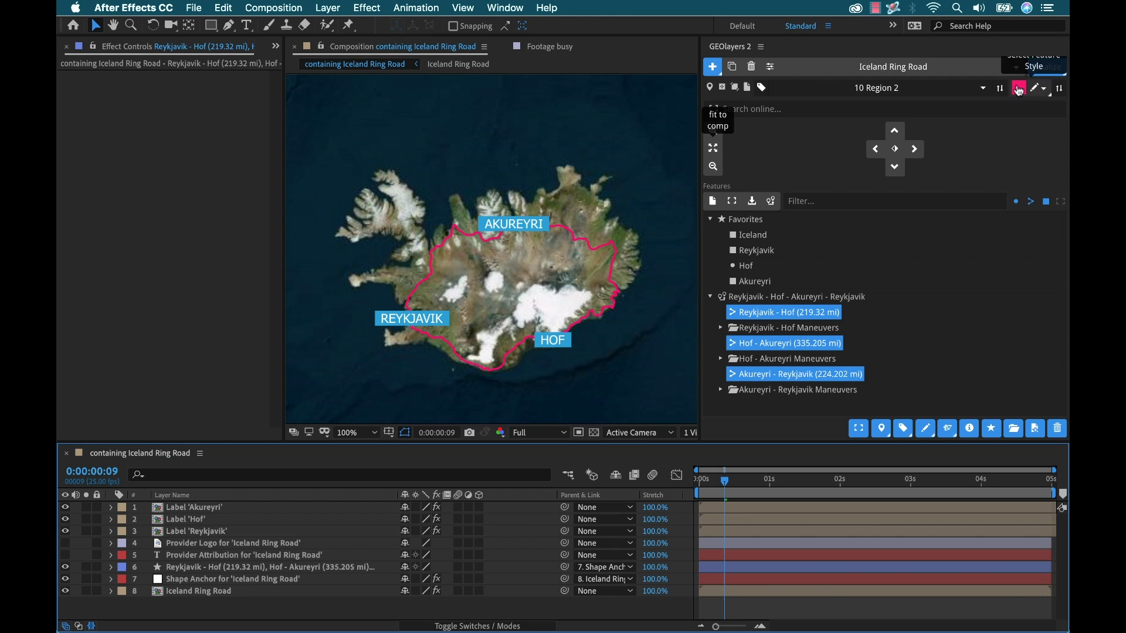
Set the route layer's stroke colour to the labels' blue, 2A9FD6, by sampling the Akureyri label with the eyedropper
{"action": "left_click", "coordinate": [185, 566]}
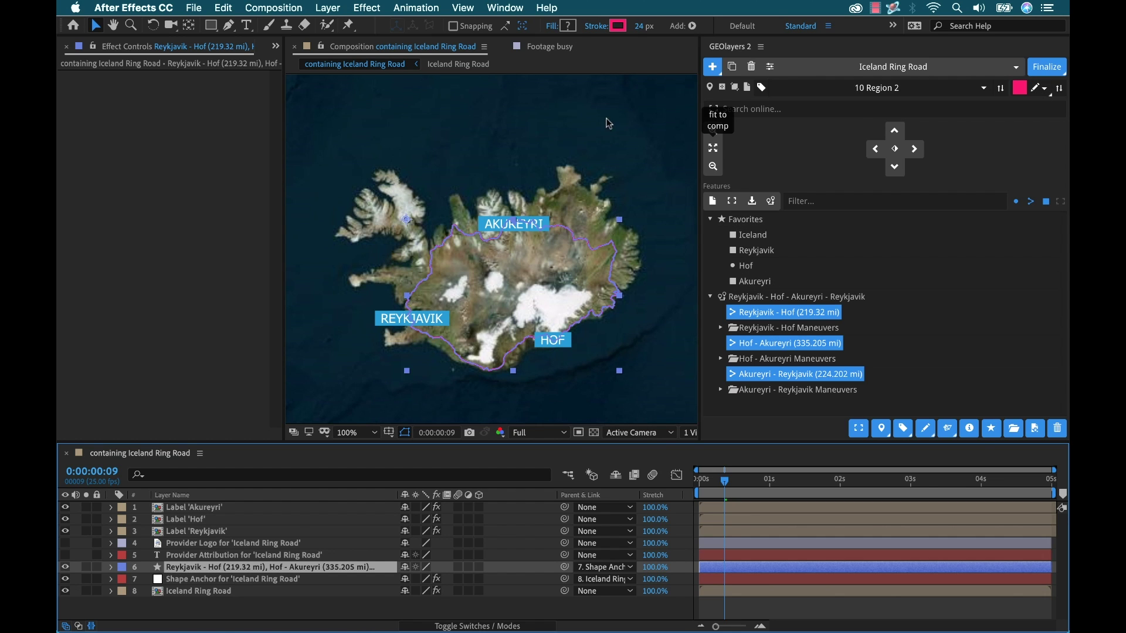
{"action": "left_click", "coordinate": [616, 29]}
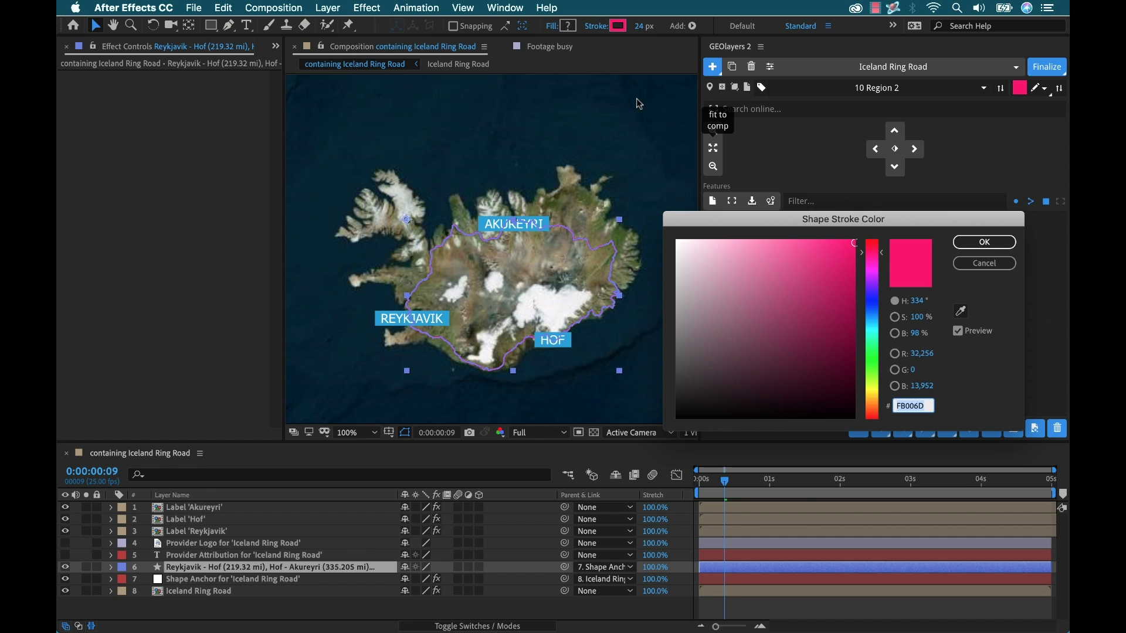
{"action": "left_click", "coordinate": [960, 311]}
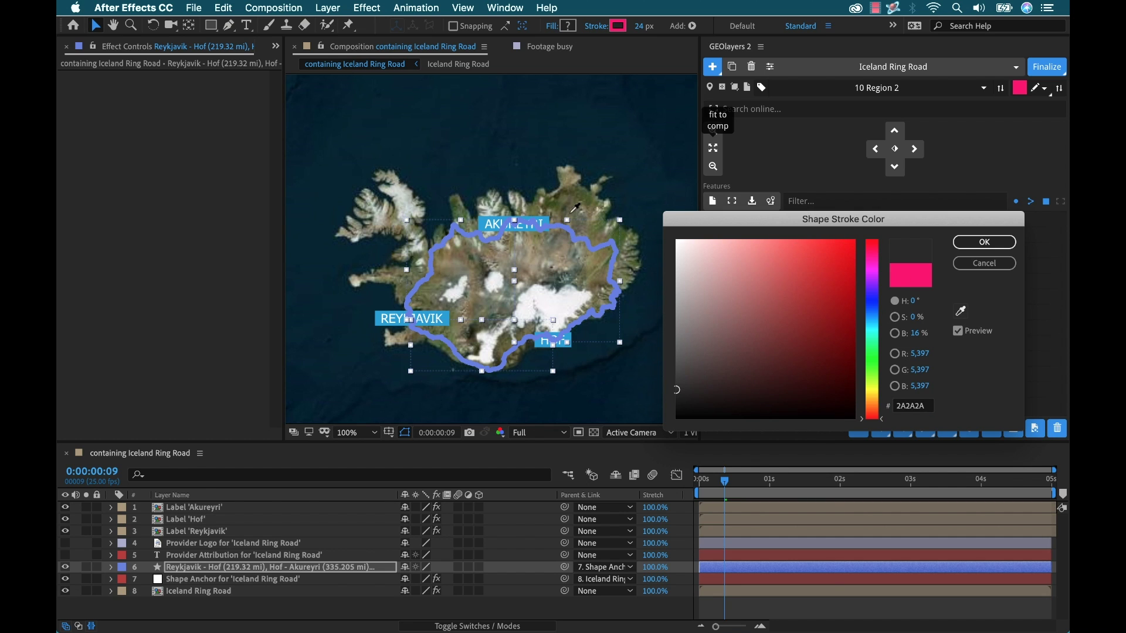
{"action": "left_click", "coordinate": [550, 210]}
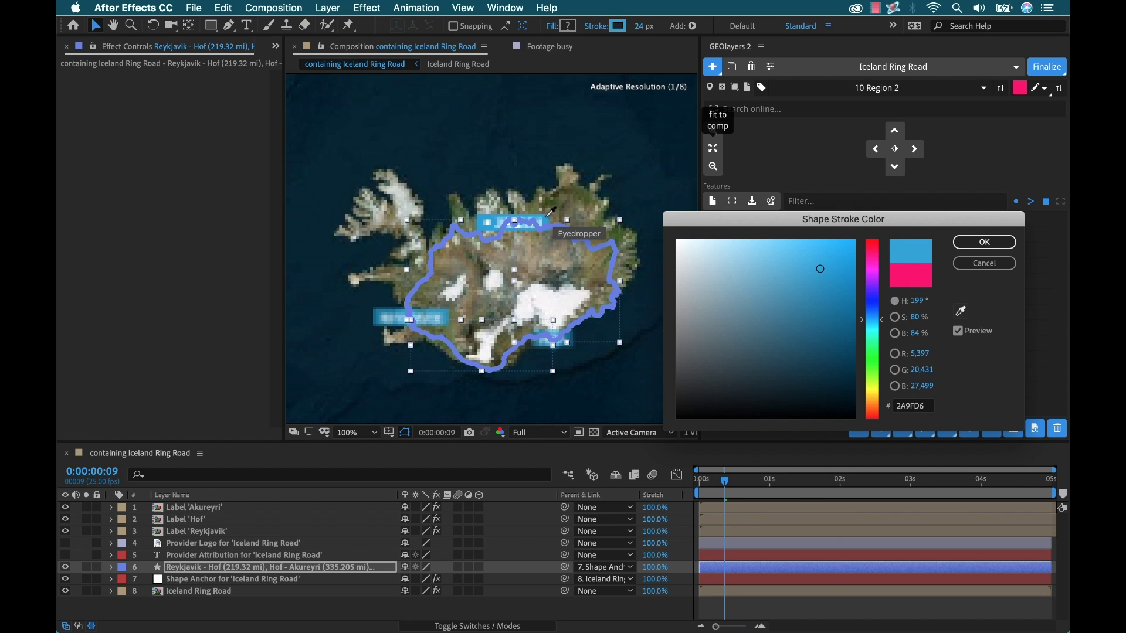
{"action": "left_click", "coordinate": [987, 243]}
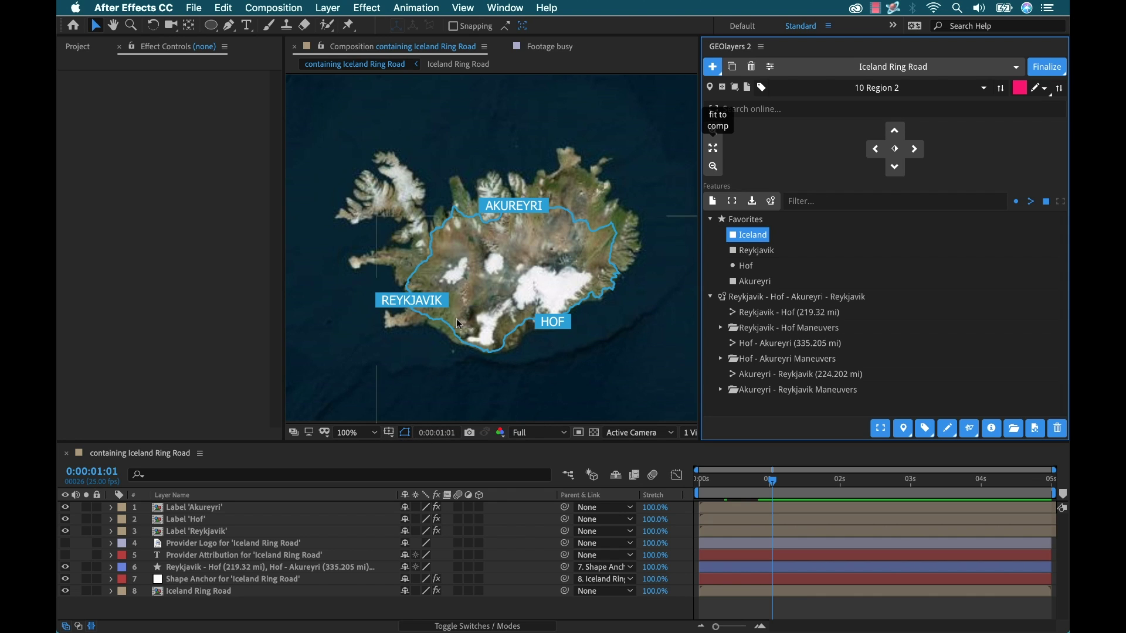
Draw a small white-filled circle with a 10 px blue stroke in the sea north of Iceland using the Ellipse tool
{"action": "left_click", "coordinate": [210, 26]}
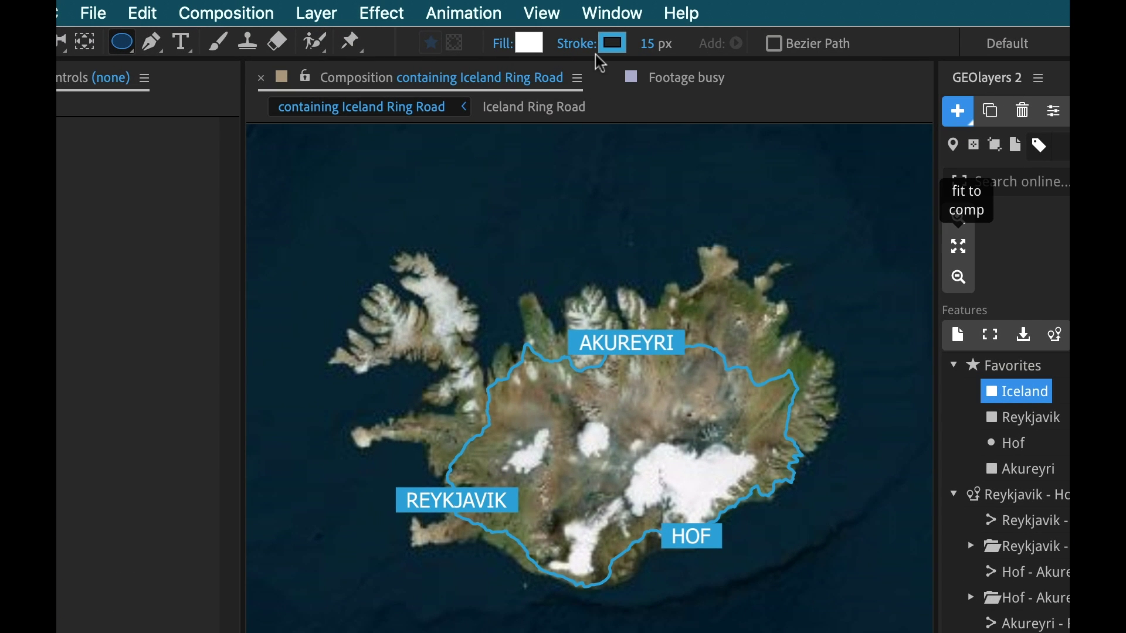
{"action": "left_click", "coordinate": [657, 43]}
{"action": "type", "text": "10"}
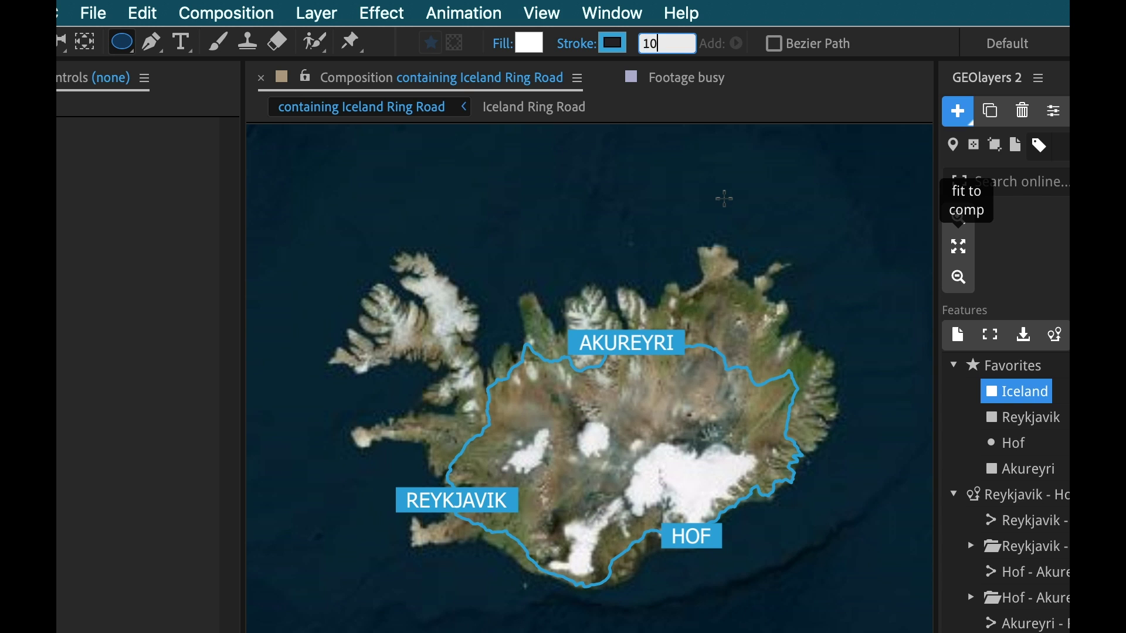
{"action": "key", "text": "Return"}
{"action": "left_click_drag", "start_coordinate": [511, 183], "coordinate": [531, 203]}
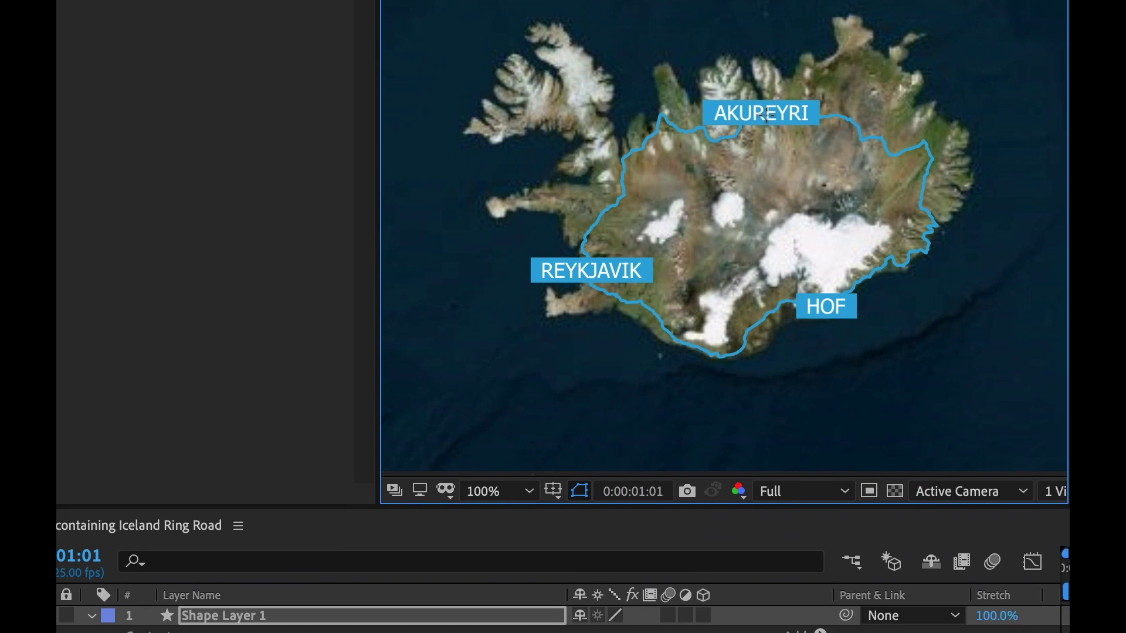
Rename the new circle's shape layer as marker and collapse its properties
{"action": "key", "text": "Return"}
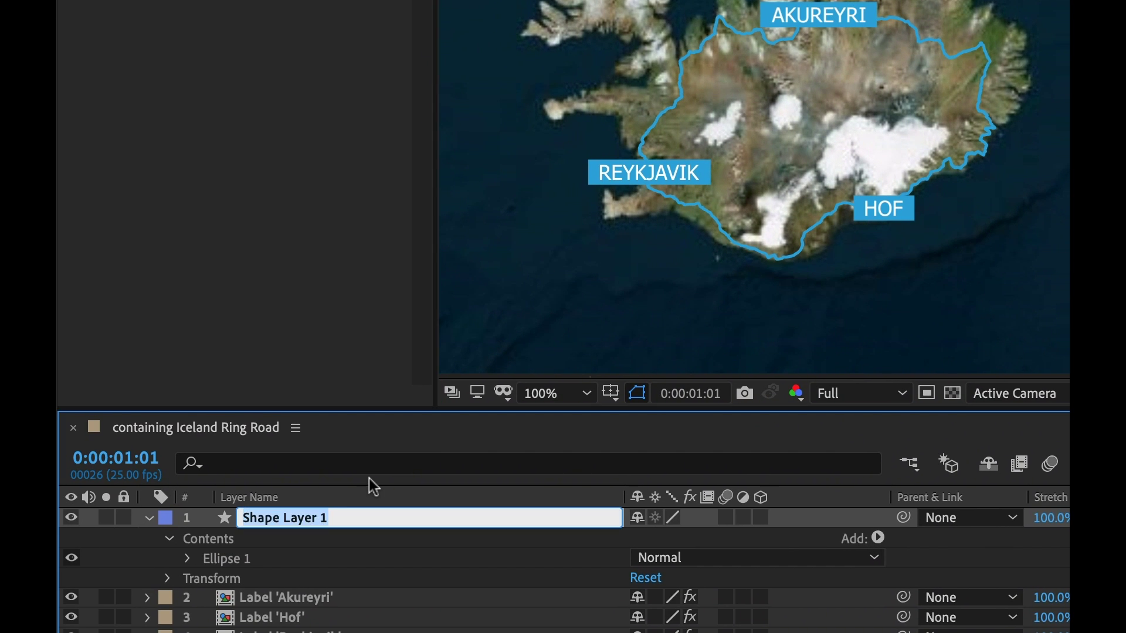
{"action": "type", "text": "marker"}
{"action": "key", "text": "Return"}
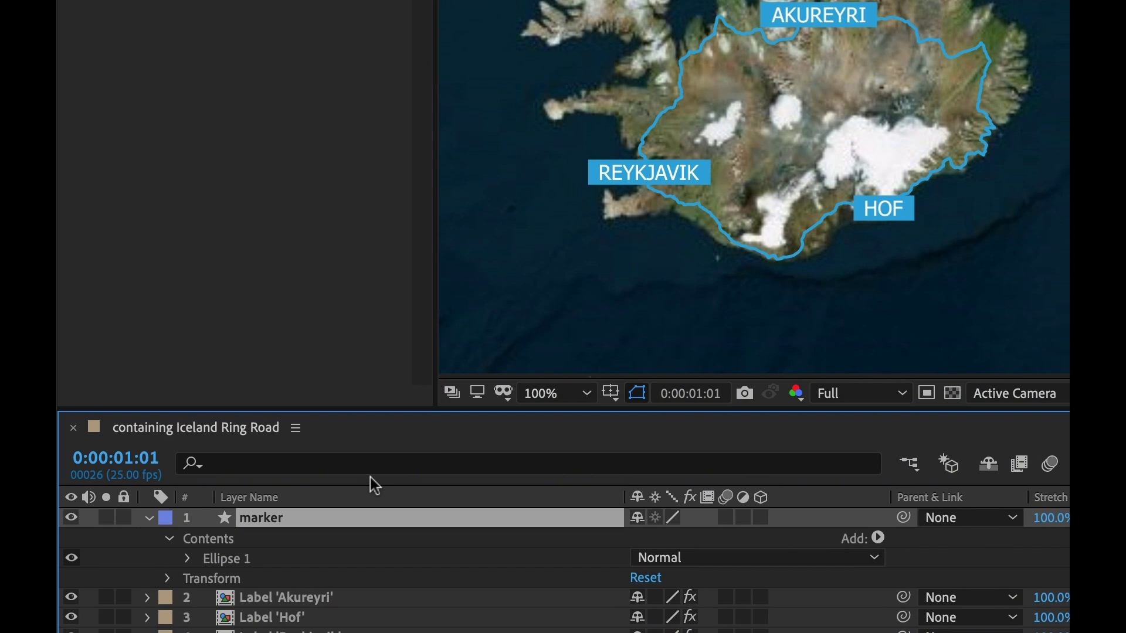
{"action": "left_click", "coordinate": [152, 518]}
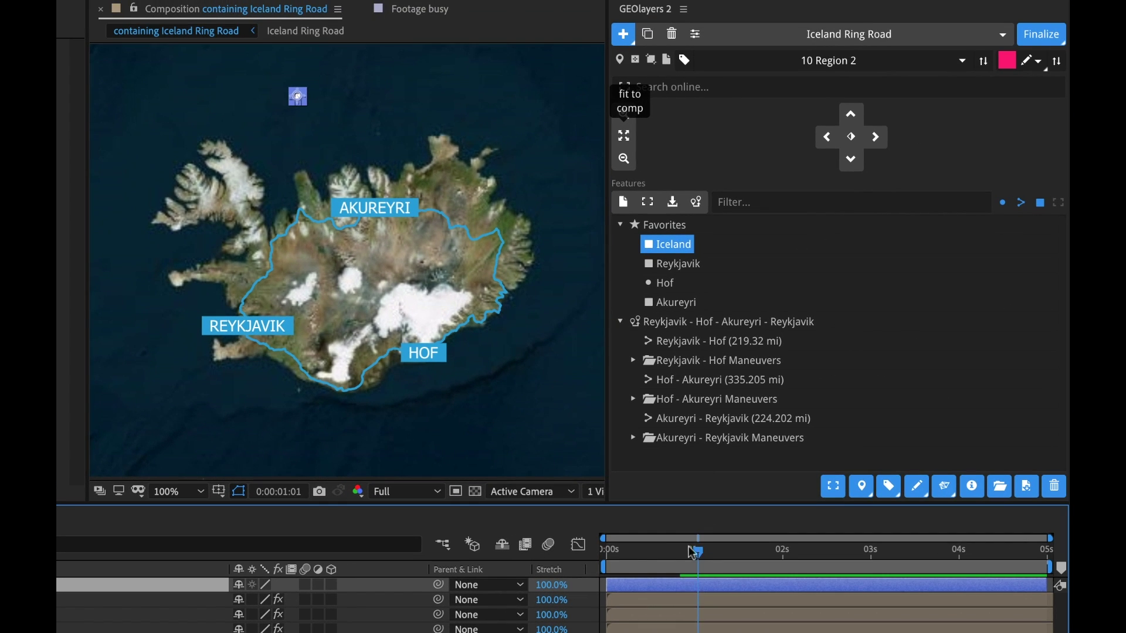
Move the current time to 0:00:00:00 and enable animate along Feature for snapping layers to features
{"action": "left_click_drag", "start_coordinate": [693, 554], "coordinate": [617, 555]}
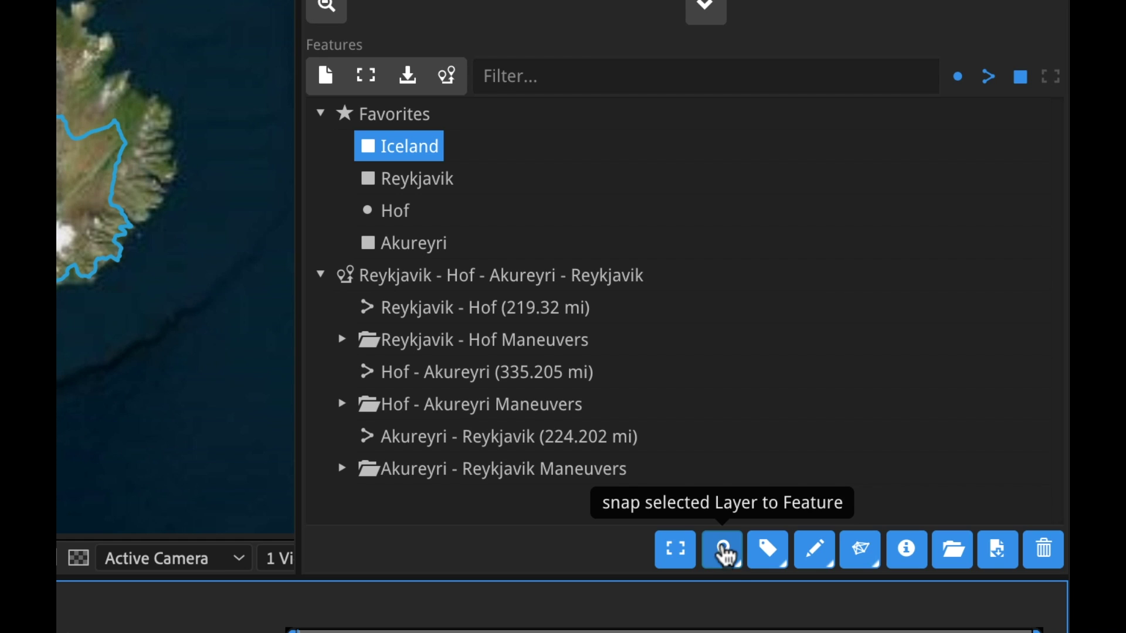
{"action": "left_click", "coordinate": [729, 557]}
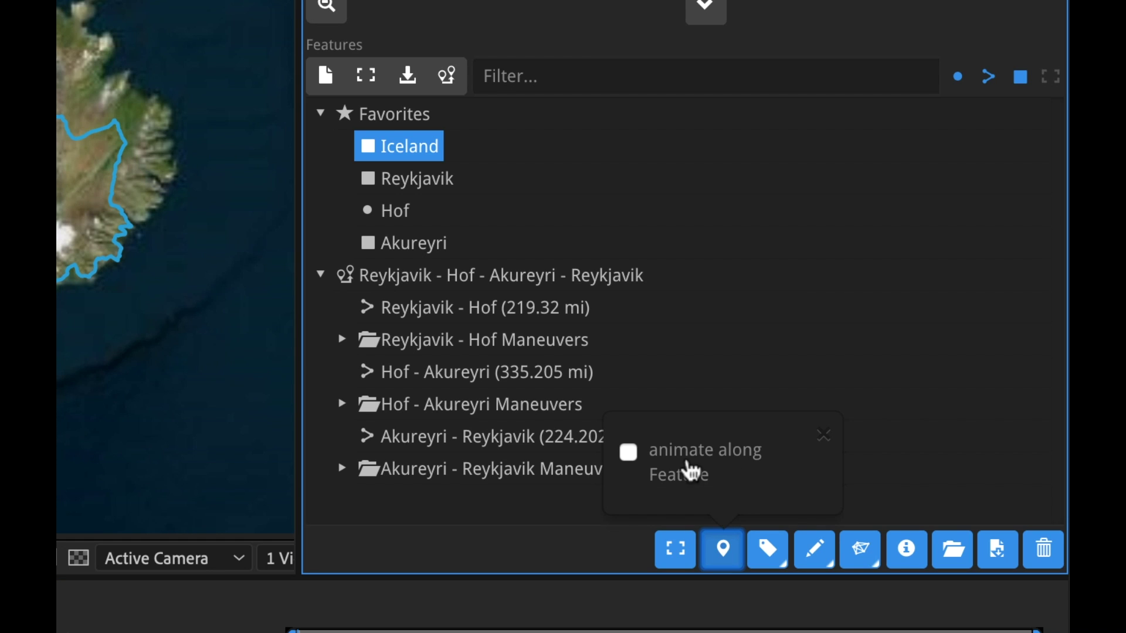
{"action": "left_click", "coordinate": [628, 452]}
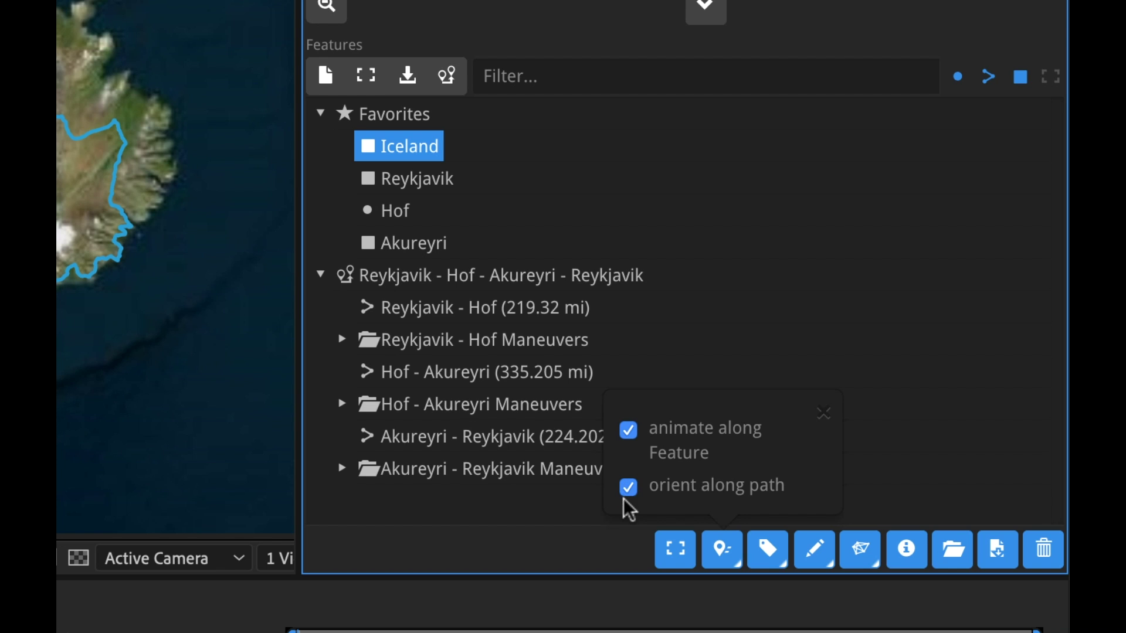
{"action": "left_click", "coordinate": [823, 414]}
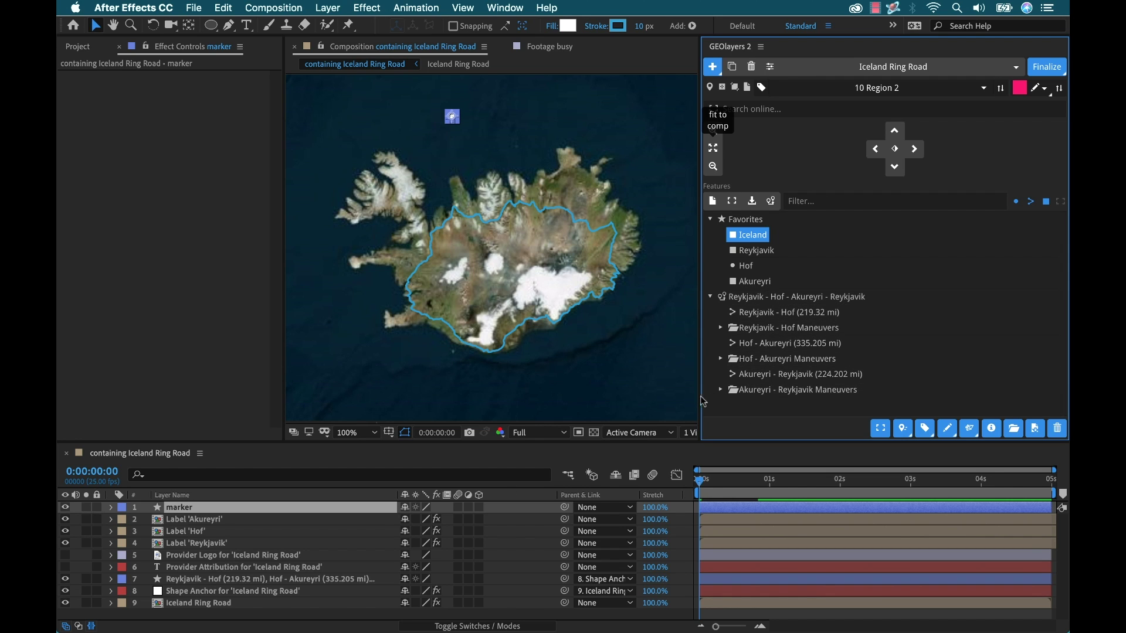
Animate the marker layer along the Reykjavik - Hof, Hof - Akureyri and Akureyri - Reykjavik route features, starting at 0:00:00:00
{"action": "left_click", "coordinate": [758, 314]}
{"action": "left_click", "coordinate": [762, 345], "text": "super"}
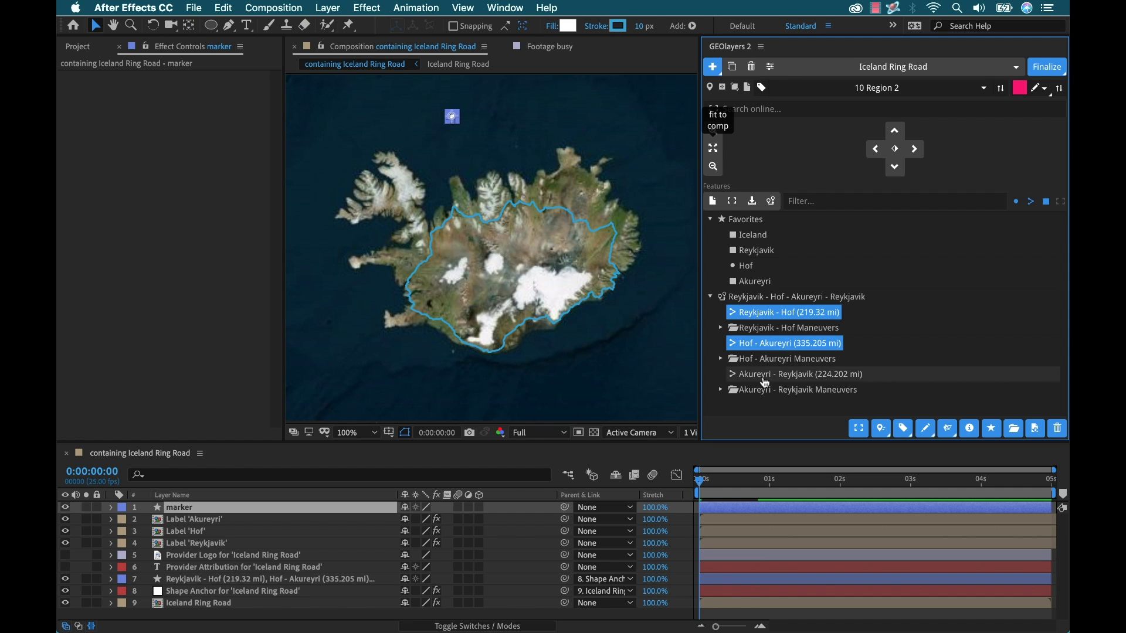
{"action": "left_click", "coordinate": [764, 379], "text": "super"}
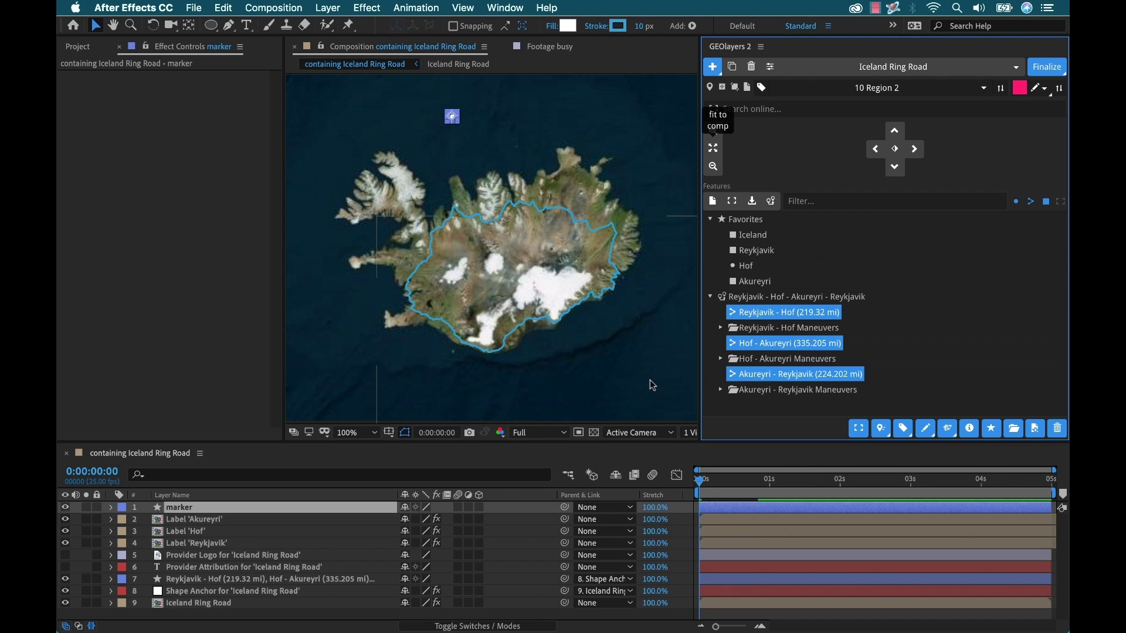
{"action": "left_click", "coordinate": [731, 509]}
{"action": "key", "text": "space"}
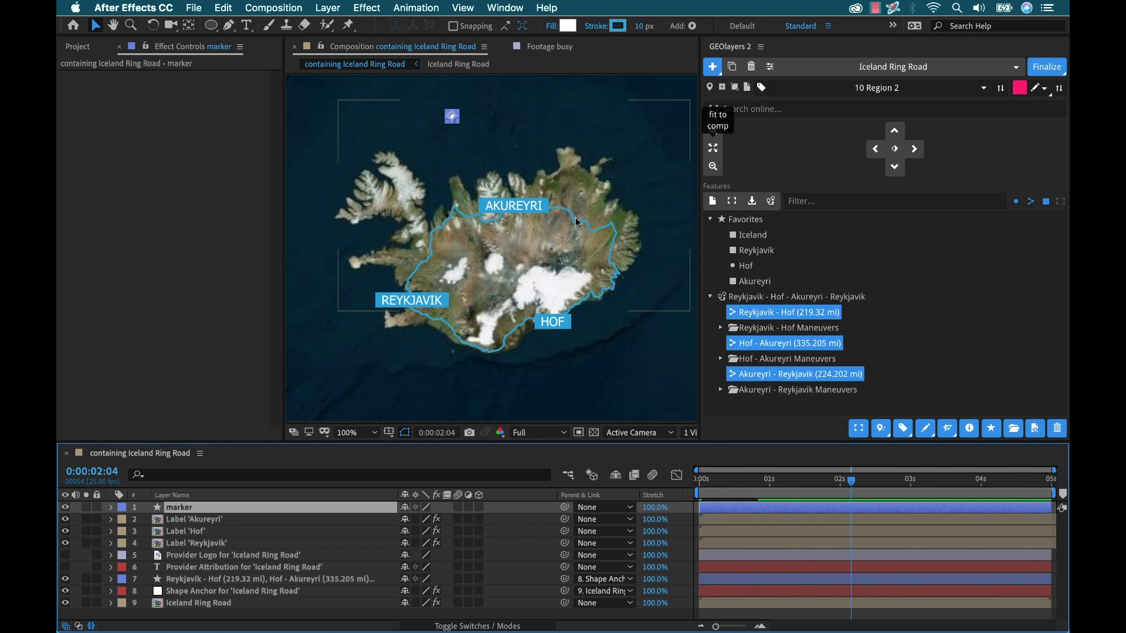
{"action": "left_click_drag", "start_coordinate": [769, 479], "coordinate": [643, 498]}
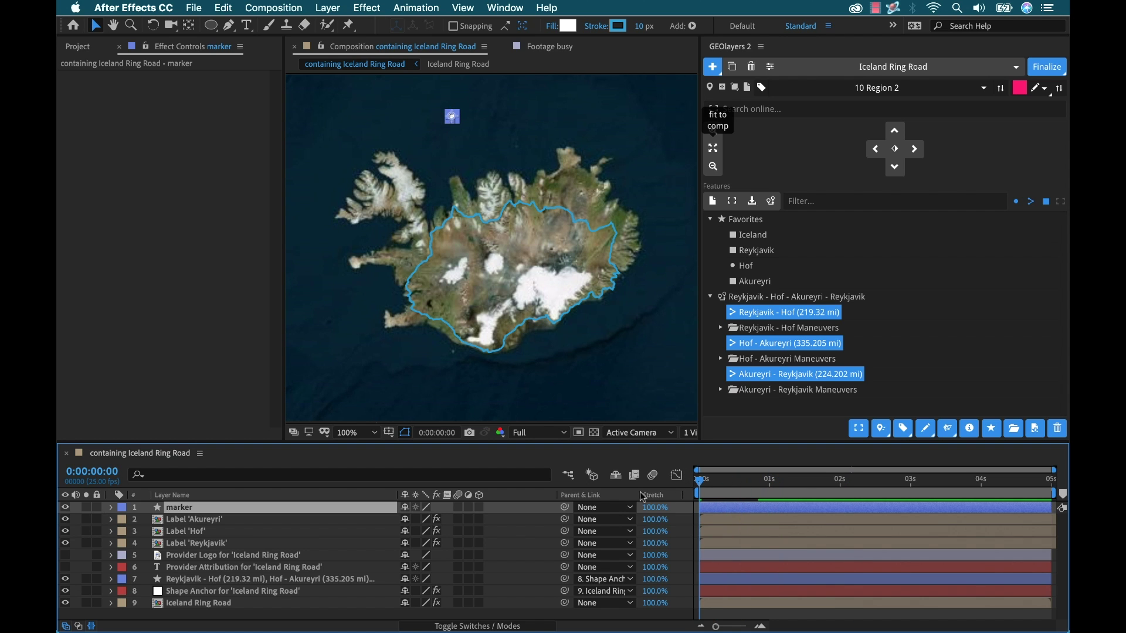
{"action": "left_click", "coordinate": [881, 429]}
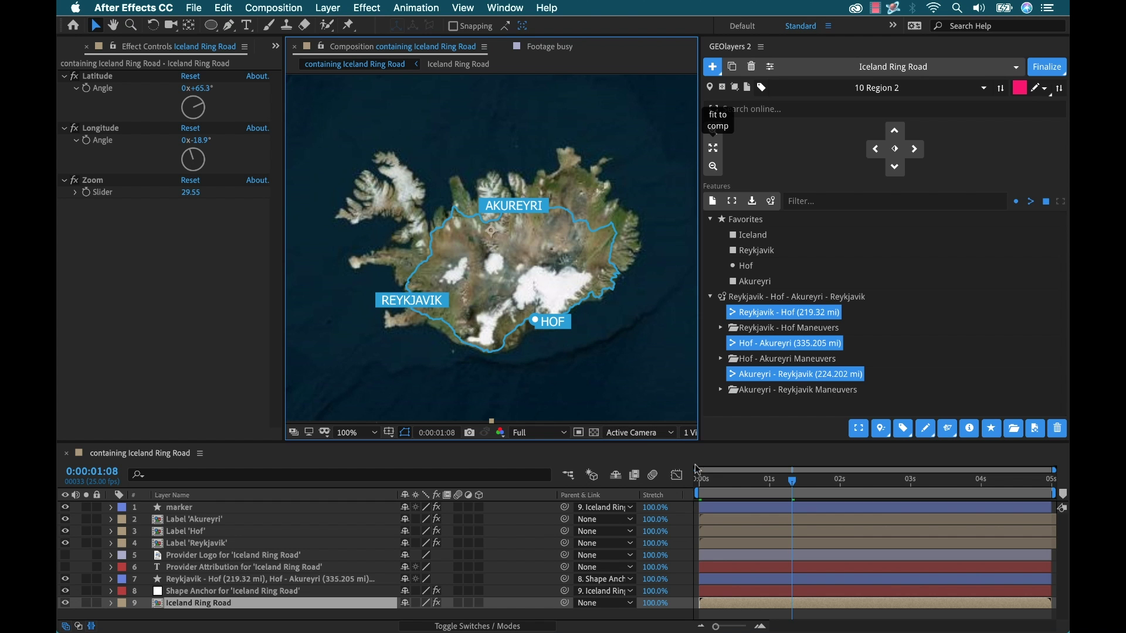
Trim the start of the Label 'Hof' layer to 0:00:01:11, when the marker reaches Hof
{"action": "left_click_drag", "start_coordinate": [775, 484], "coordinate": [801, 484]}
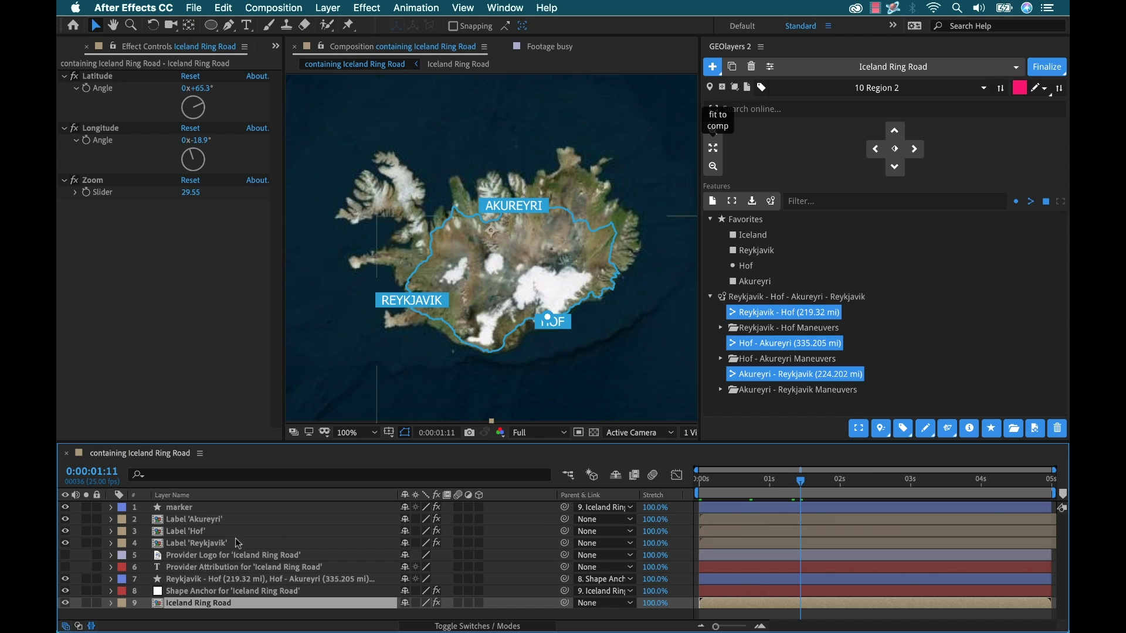
{"action": "left_click", "coordinate": [196, 534]}
{"action": "key", "text": "alt+bracketleft"}
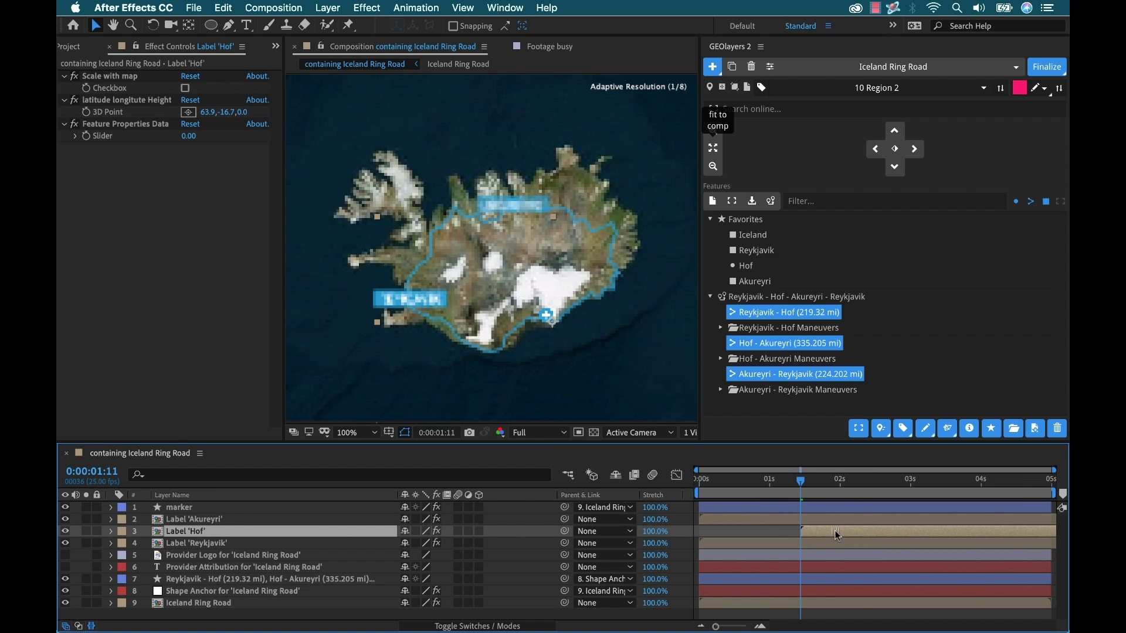
Trim the start of the Label 'Akureyri' layer to 0:00:03:15, when the marker reaches Akureyri
{"action": "left_click_drag", "start_coordinate": [801, 482], "coordinate": [853, 481]}
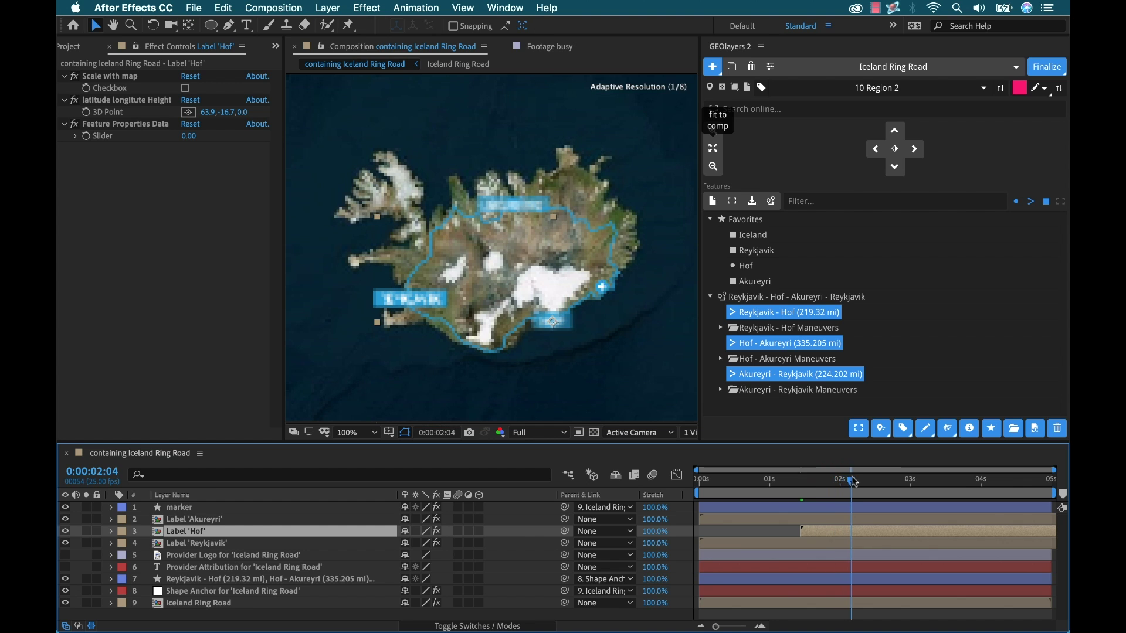
{"action": "key", "text": "super+Up"}
{"action": "left_click", "coordinate": [865, 481]}
{"action": "left_click_drag", "start_coordinate": [882, 485], "coordinate": [952, 482]}
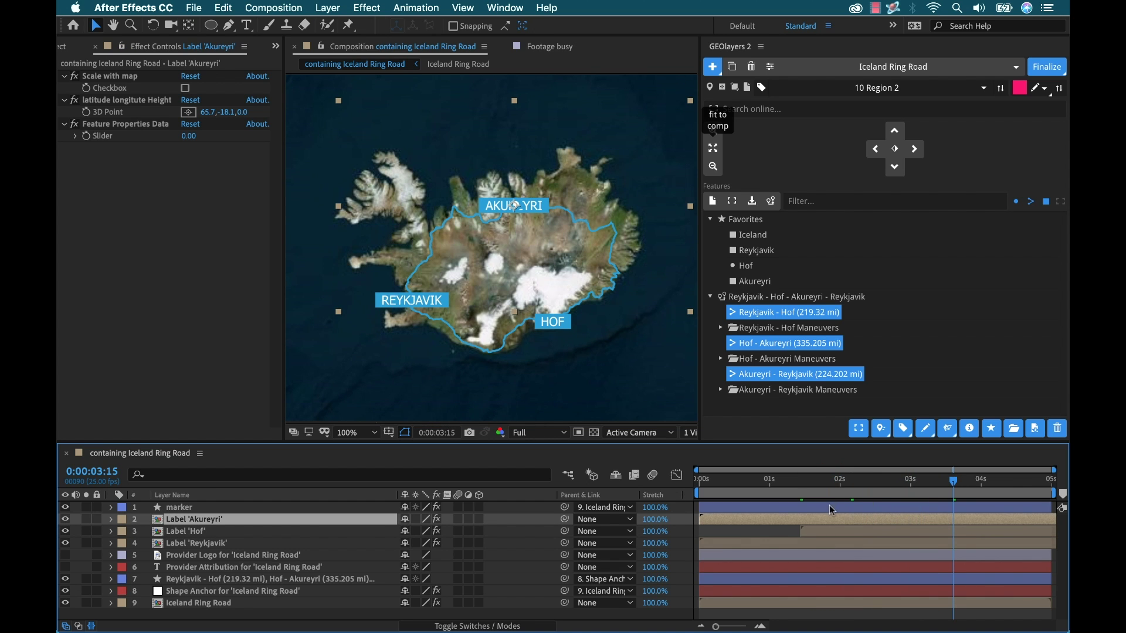
{"action": "left_click_drag", "start_coordinate": [819, 520], "coordinate": [997, 522]}
Move the marker layer below the three town label layers and hide it
{"action": "left_click_drag", "start_coordinate": [954, 482], "coordinate": [985, 481]}
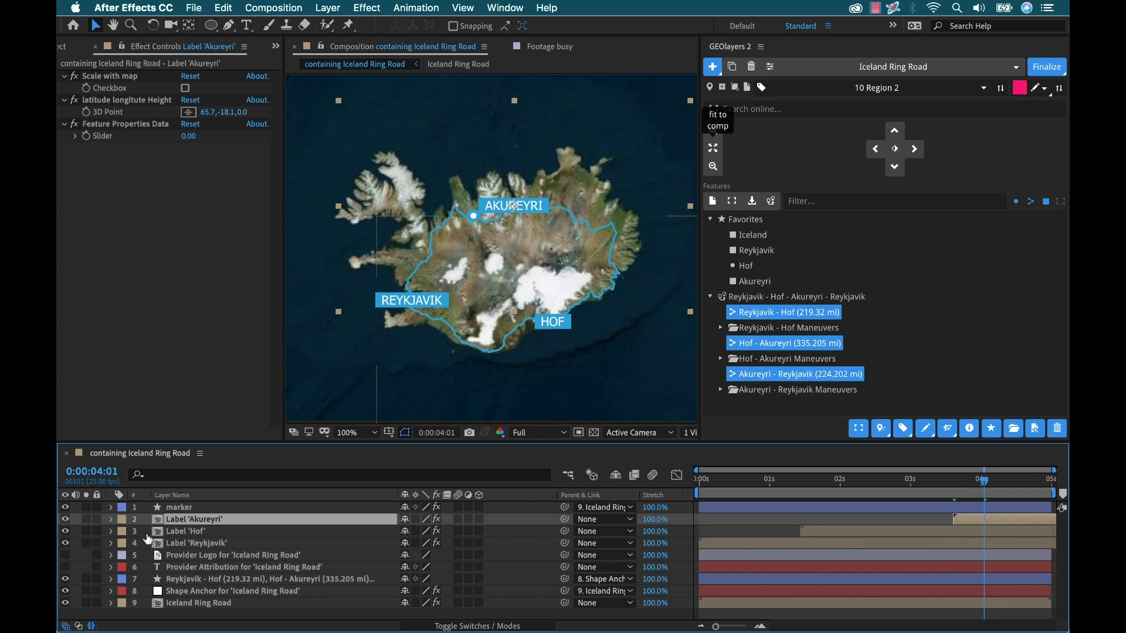
{"action": "mouse_move", "coordinate": [185, 506]}
{"action": "left_mouse_down"}
{"action": "mouse_move", "coordinate": [181, 565]}
{"action": "mouse_move", "coordinate": [188, 548]}
{"action": "left_mouse_up"}
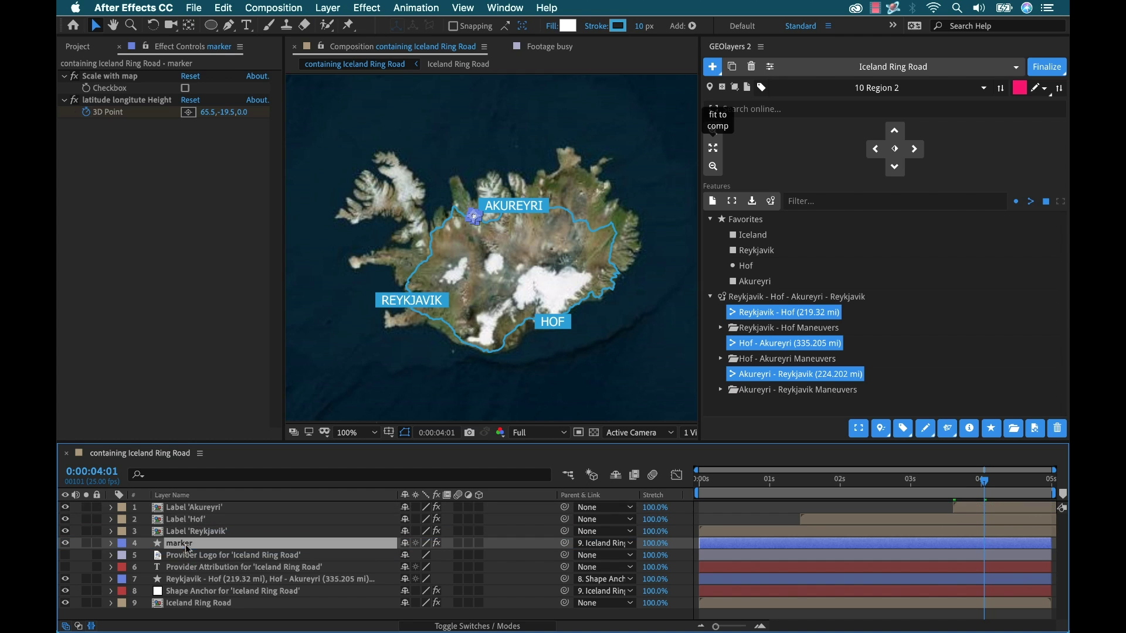
{"action": "mouse_move", "coordinate": [977, 482]}
{"action": "left_mouse_down"}
{"action": "mouse_move", "coordinate": [952, 481]}
{"action": "mouse_move", "coordinate": [998, 482]}
{"action": "left_mouse_up"}
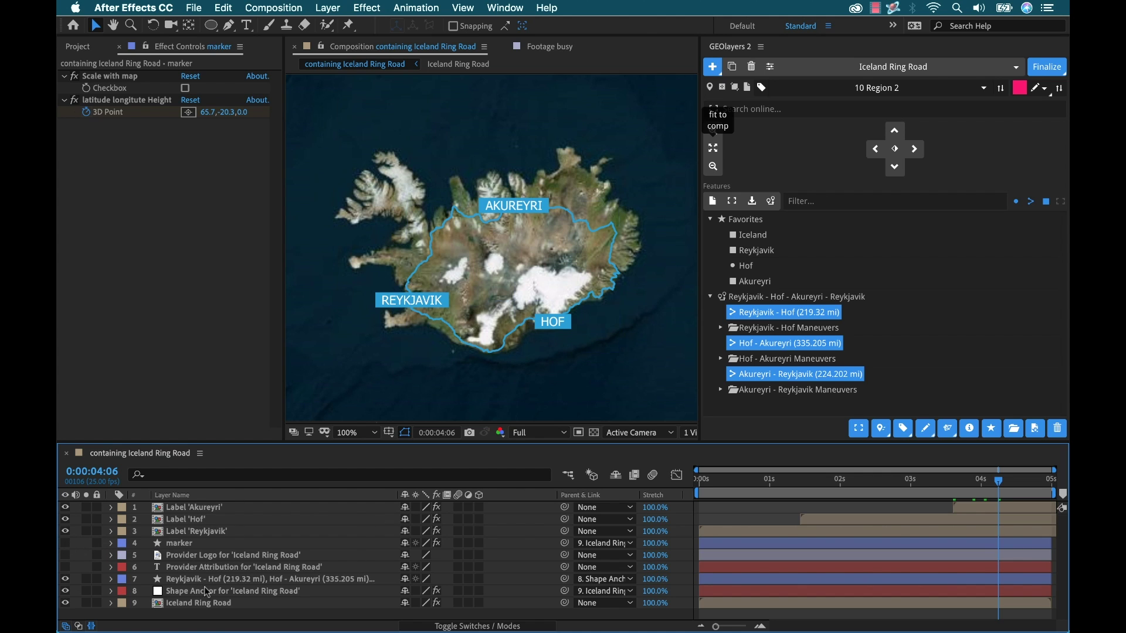
Add Trim Paths to the contents of the route shape layer and expand its properties
{"action": "left_click", "coordinate": [184, 581]}
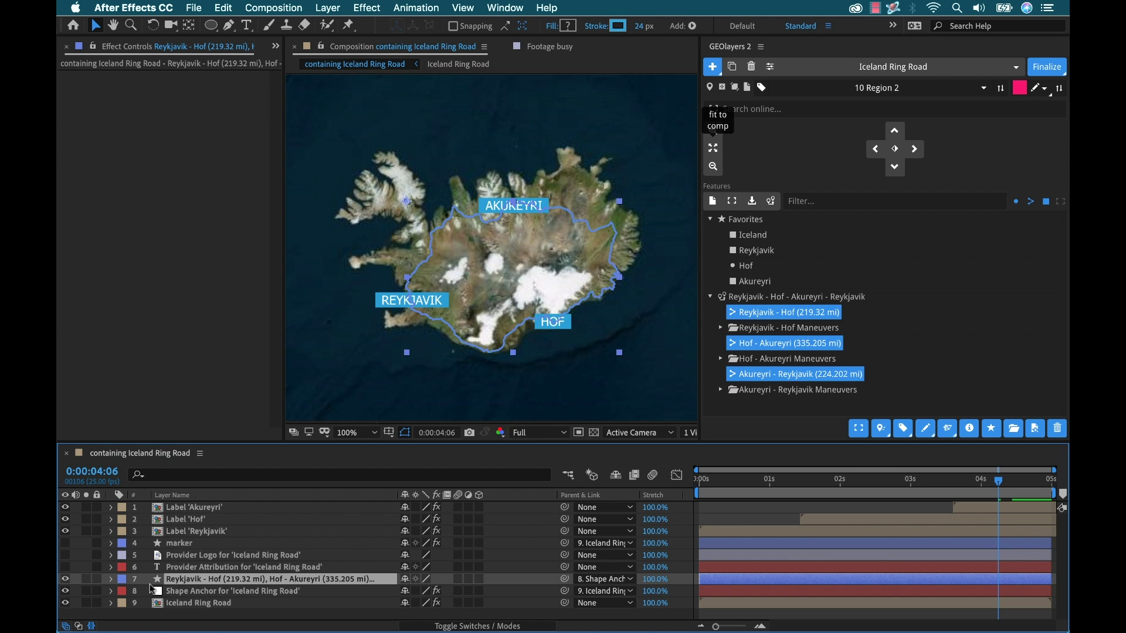
{"action": "left_click", "coordinate": [112, 580]}
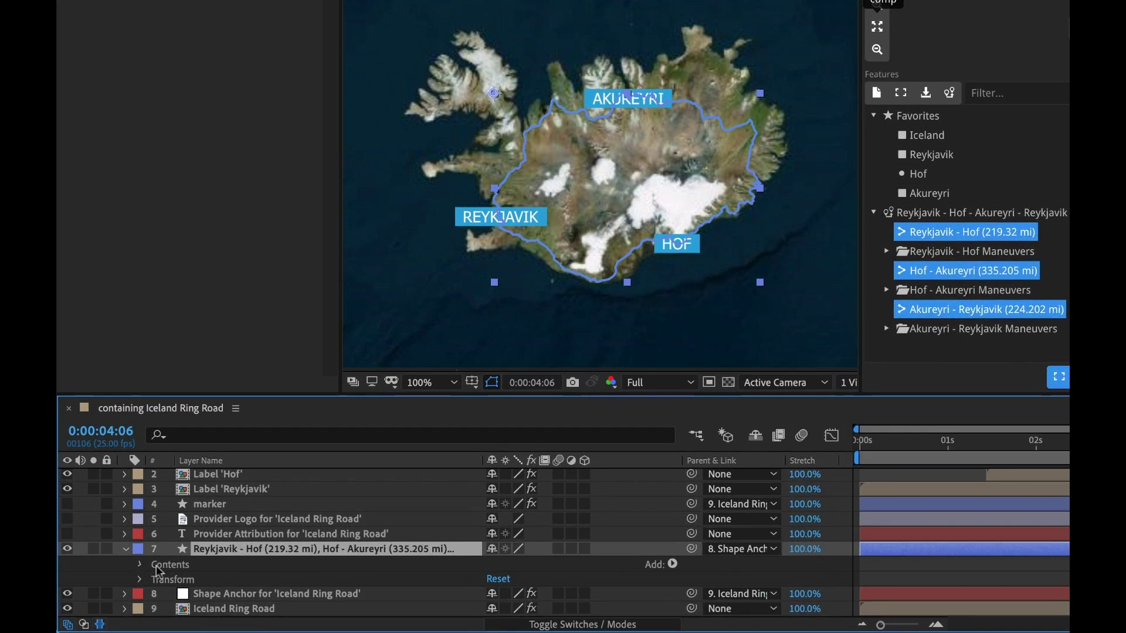
{"action": "left_click", "coordinate": [140, 565]}
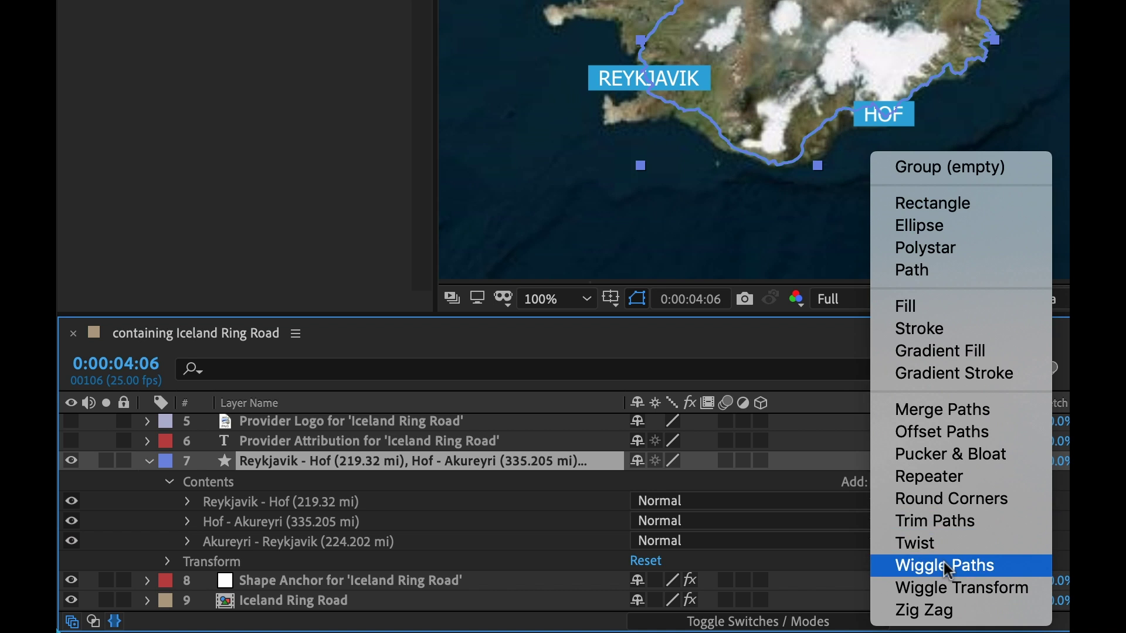
{"action": "left_click", "coordinate": [941, 519]}
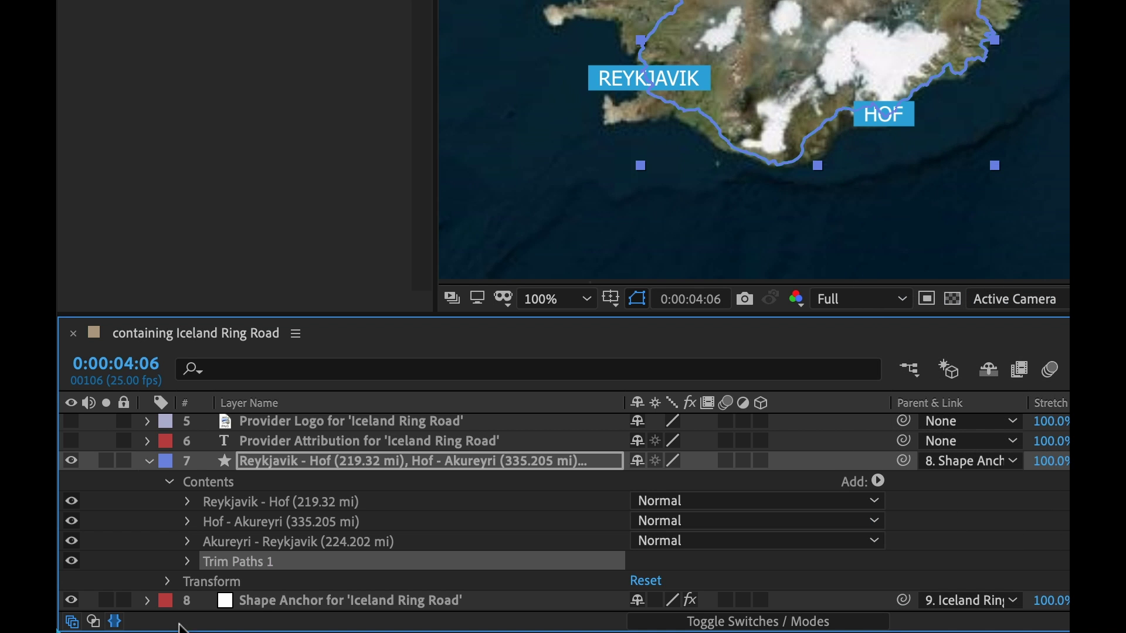
{"action": "left_click", "coordinate": [186, 561]}
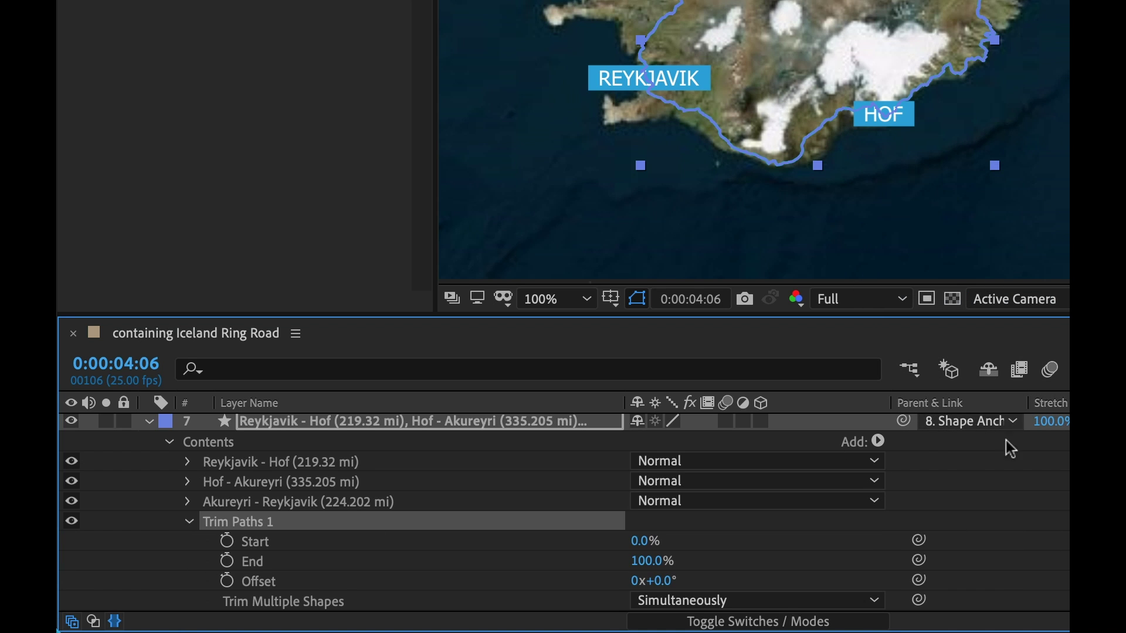
Lower the Trim Paths End value to 52% and set Trim Multiple Shapes to Individually
{"action": "scroll", "coordinate": [1050, 471], "scroll_direction": "down", "scroll_amount": 3}
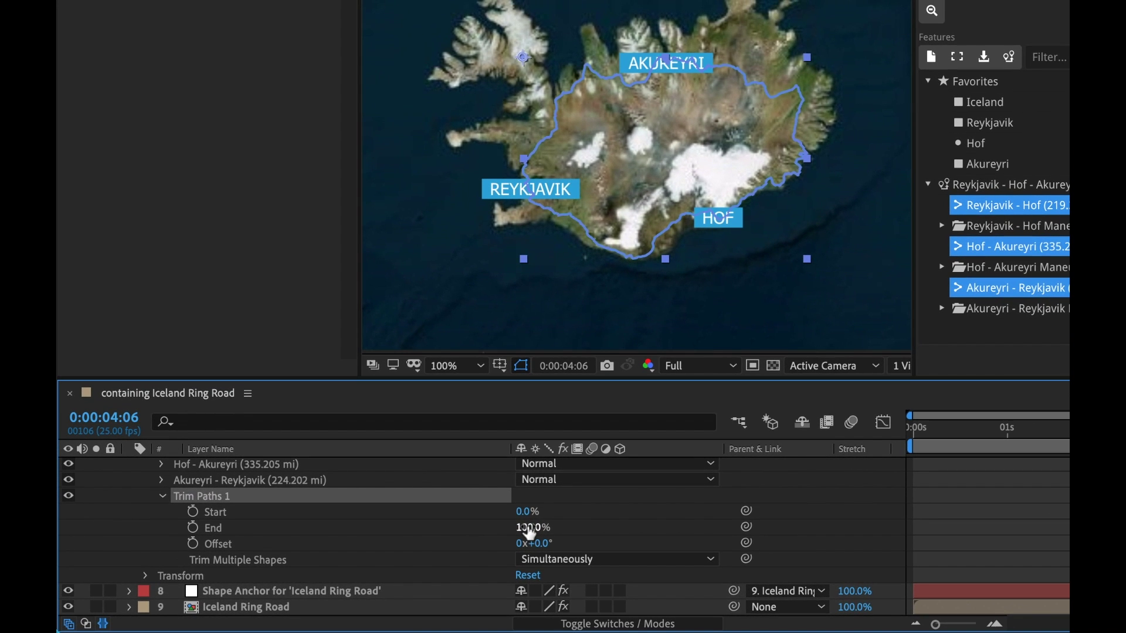
{"action": "left_click_drag", "start_coordinate": [526, 527], "coordinate": [501, 528]}
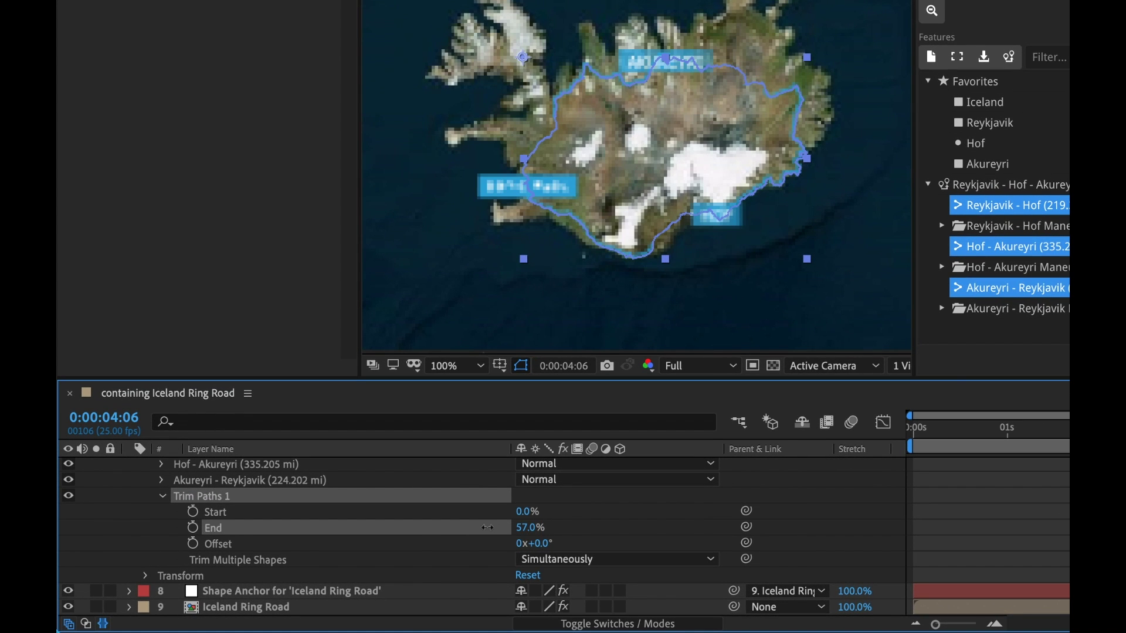
{"action": "left_click", "coordinate": [988, 481]}
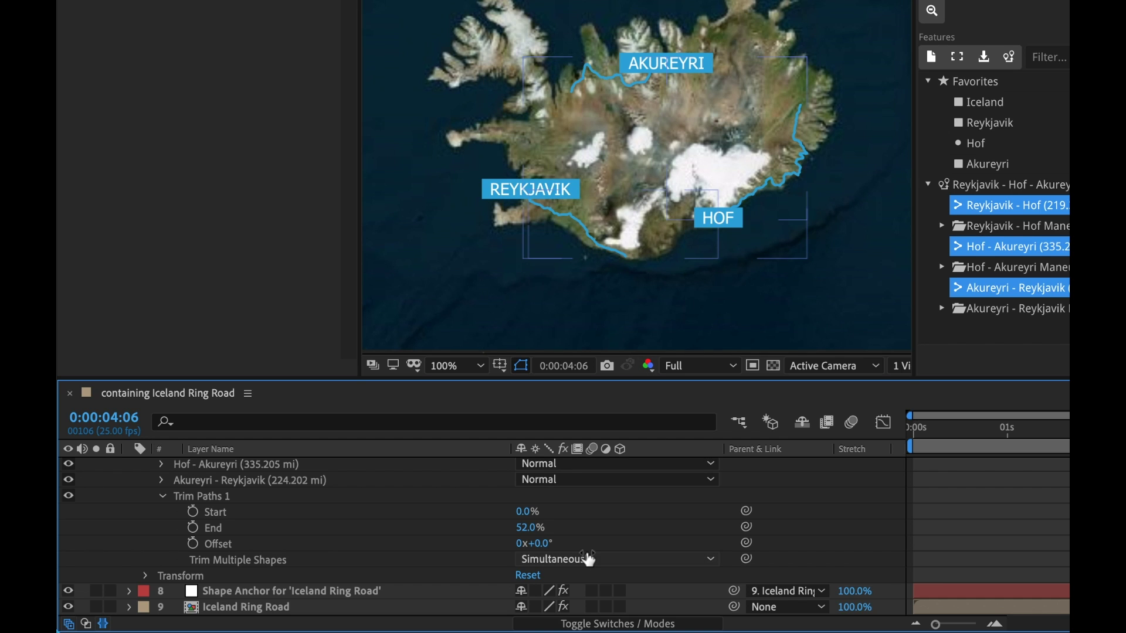
{"action": "left_click", "coordinate": [555, 562]}
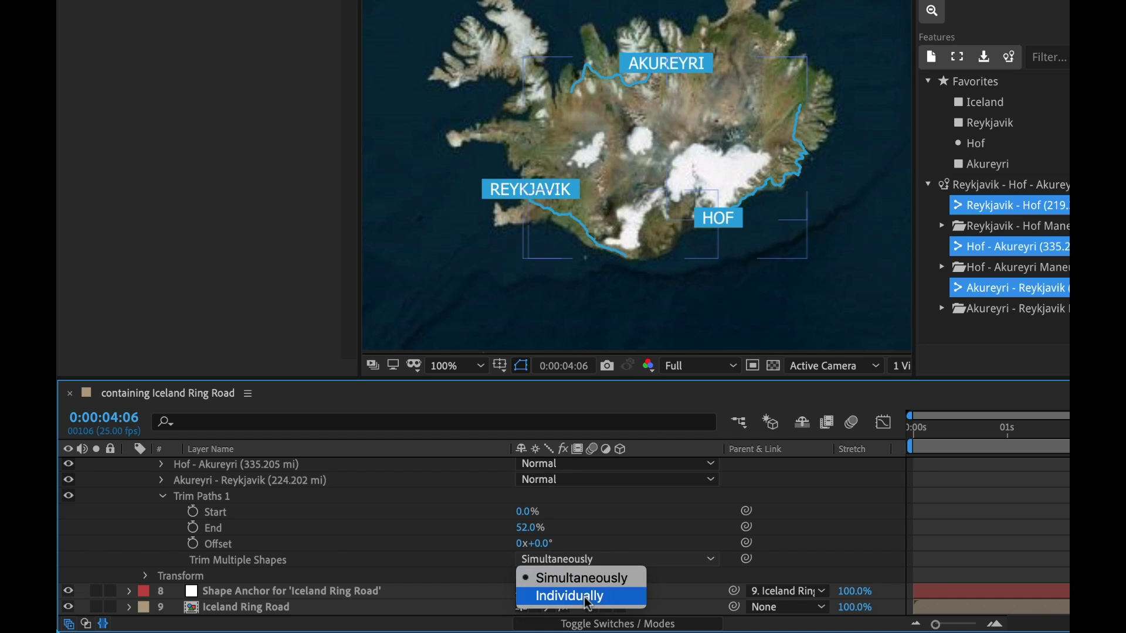
{"action": "left_click", "coordinate": [588, 602]}
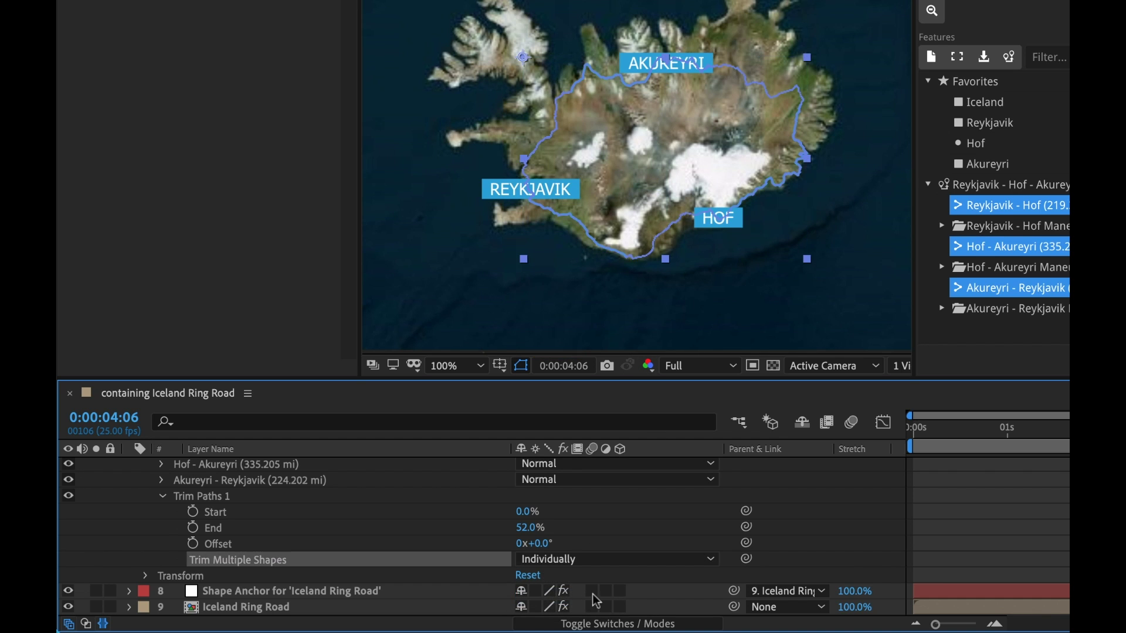
{"action": "left_click", "coordinate": [1056, 490]}
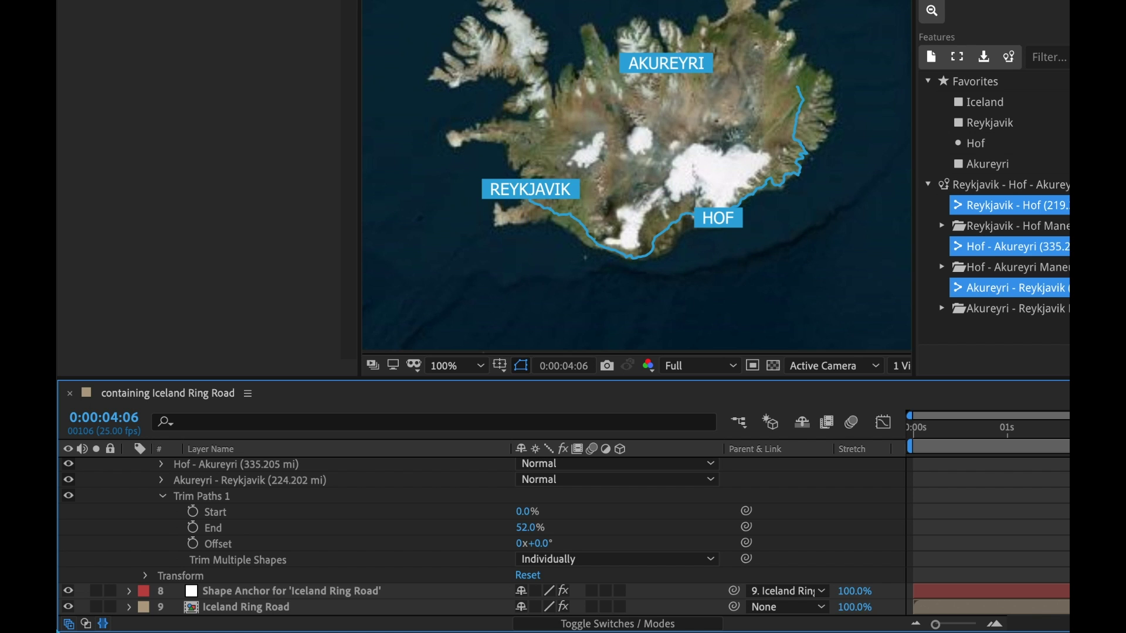
Keyframe the Trim Paths End at 100% late in the timeline and fully trimmed at 0:00:00:00 so the route draws on
{"action": "left_click_drag", "start_coordinate": [528, 528], "coordinate": [1119, 529]}
{"action": "left_click", "coordinate": [192, 528]}
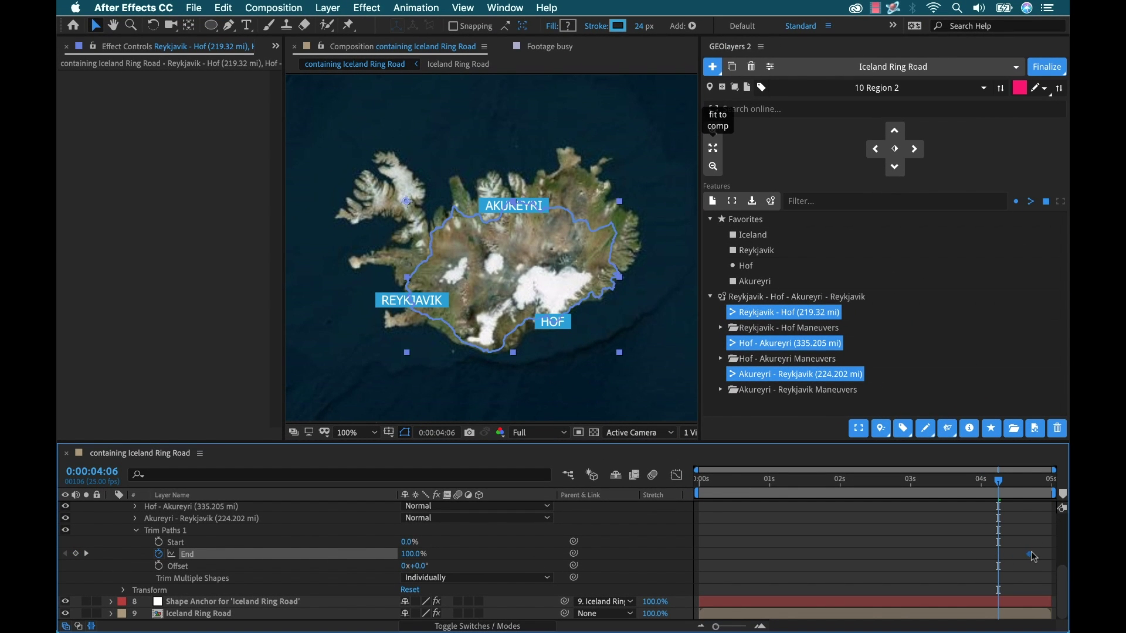
{"action": "left_click_drag", "start_coordinate": [1000, 494], "coordinate": [620, 490]}
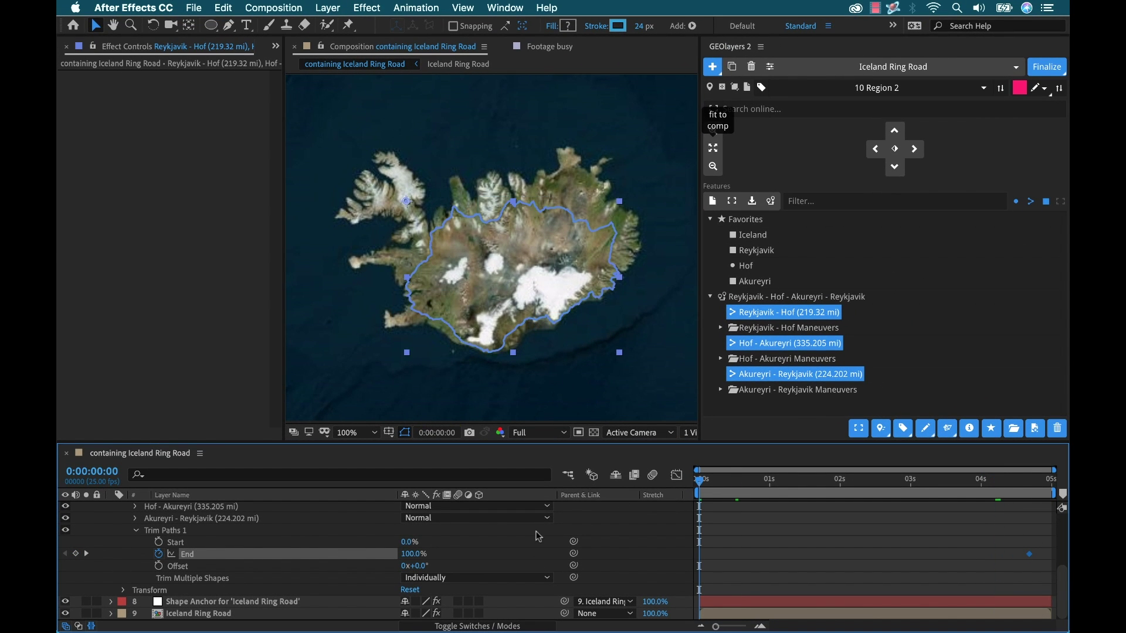
{"action": "key", "text": "Return"}
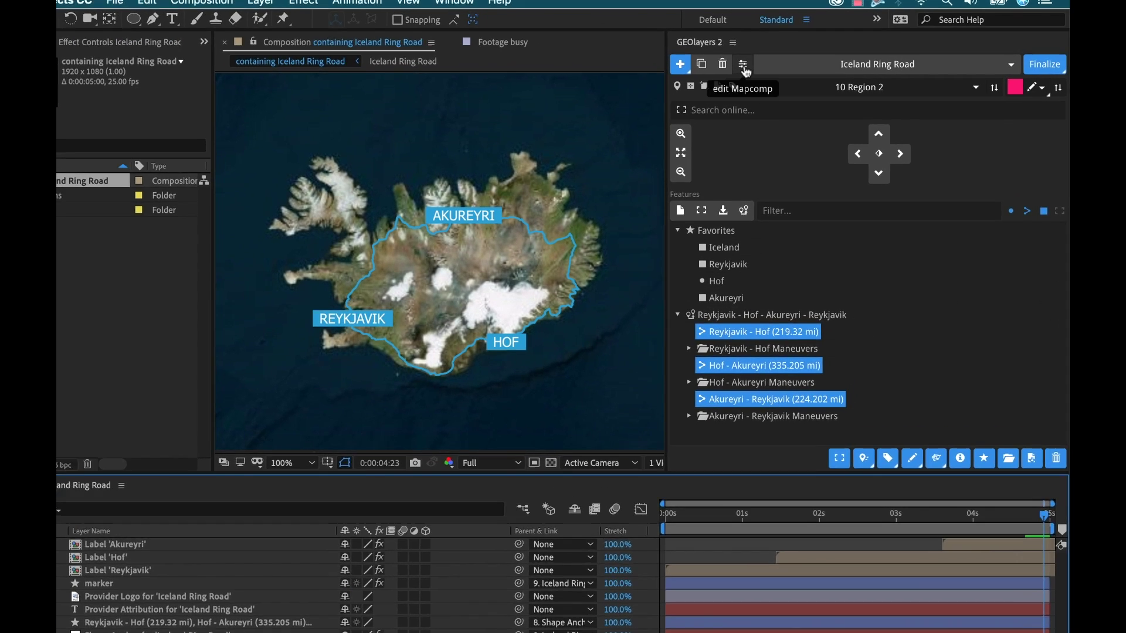
Change the Iceland Ring Road mapcomp's server profile to Stamen Watercolor and apply it
{"action": "left_click", "coordinate": [743, 66]}
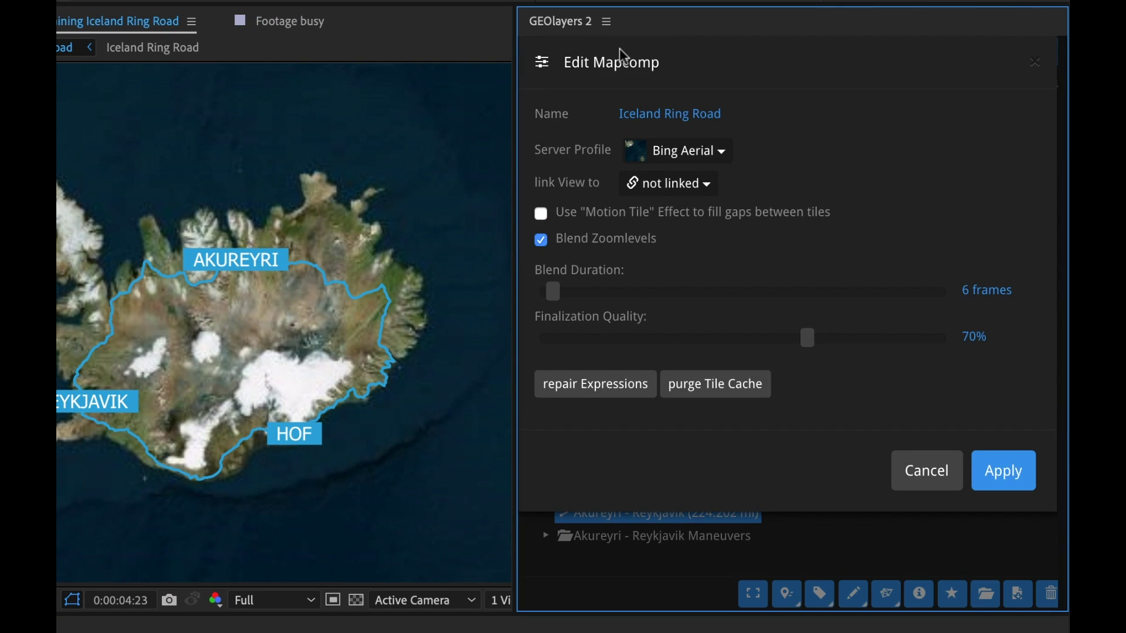
{"action": "left_click", "coordinate": [716, 156]}
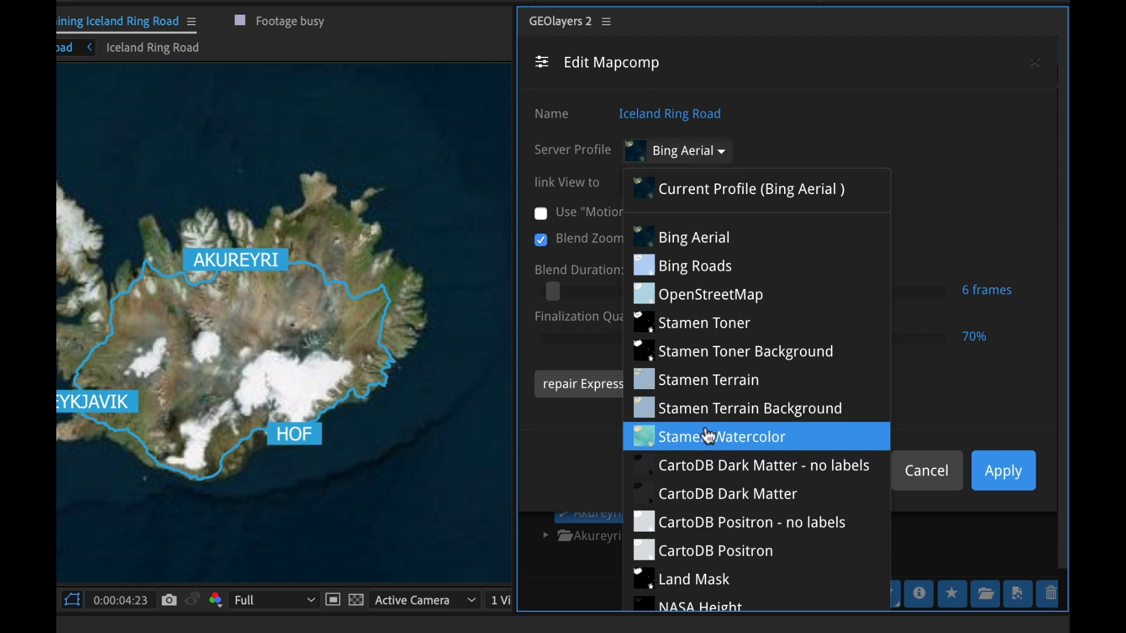
{"action": "scroll", "coordinate": [738, 437], "scroll_direction": "down", "scroll_amount": 1}
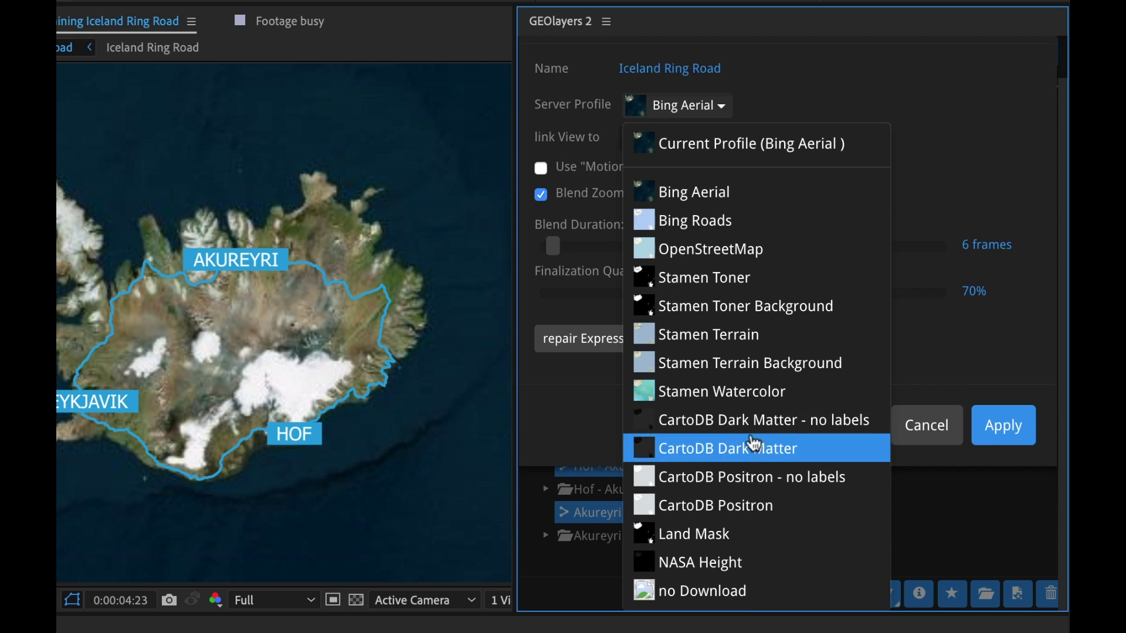
{"action": "left_click", "coordinate": [750, 390]}
{"action": "left_click", "coordinate": [1002, 476]}
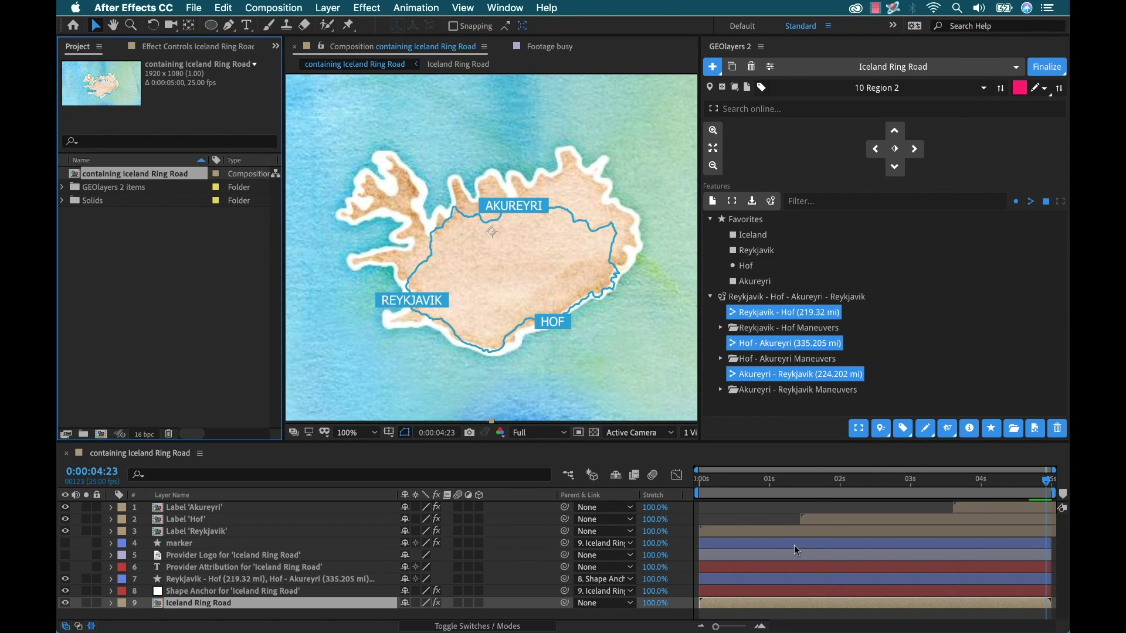
Add a map view keyframe to the Iceland Ring Road layer at 0:00:01:00
{"action": "left_click", "coordinate": [301, 616]}
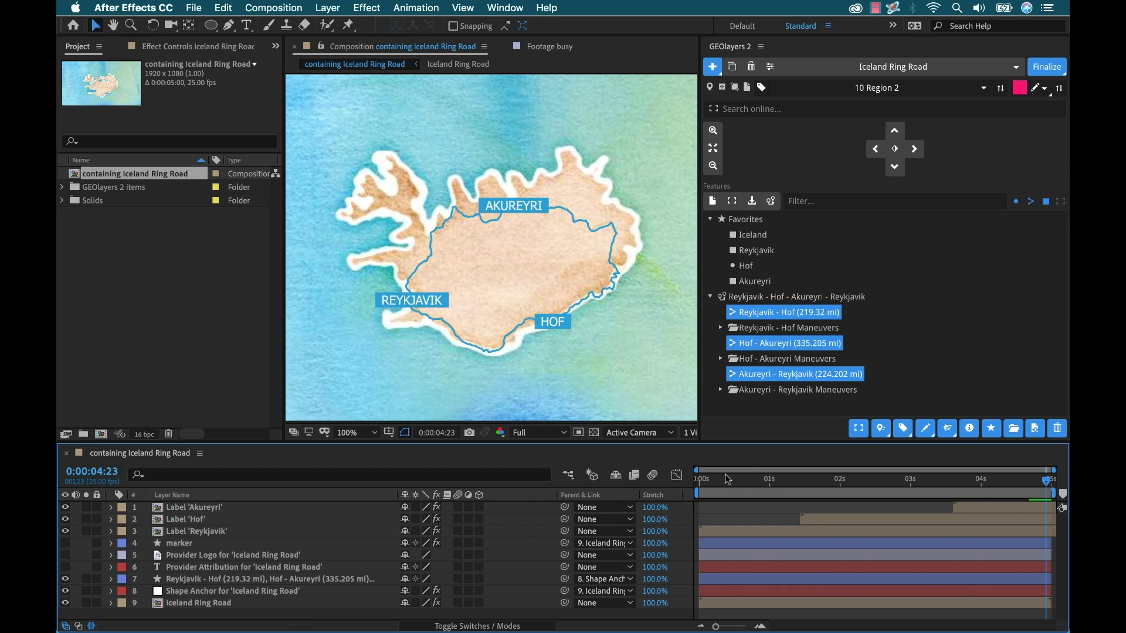
{"action": "left_click", "coordinate": [751, 479]}
{"action": "left_click_drag", "start_coordinate": [753, 481], "coordinate": [769, 481]}
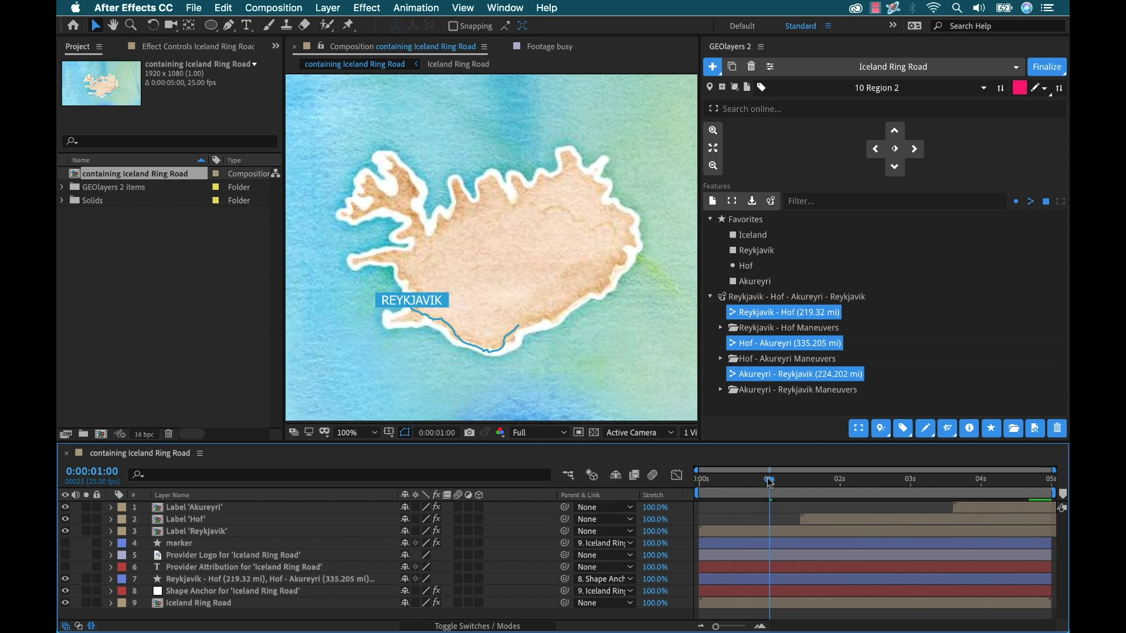
{"action": "left_click", "coordinate": [191, 606]}
{"action": "left_click", "coordinate": [897, 150]}
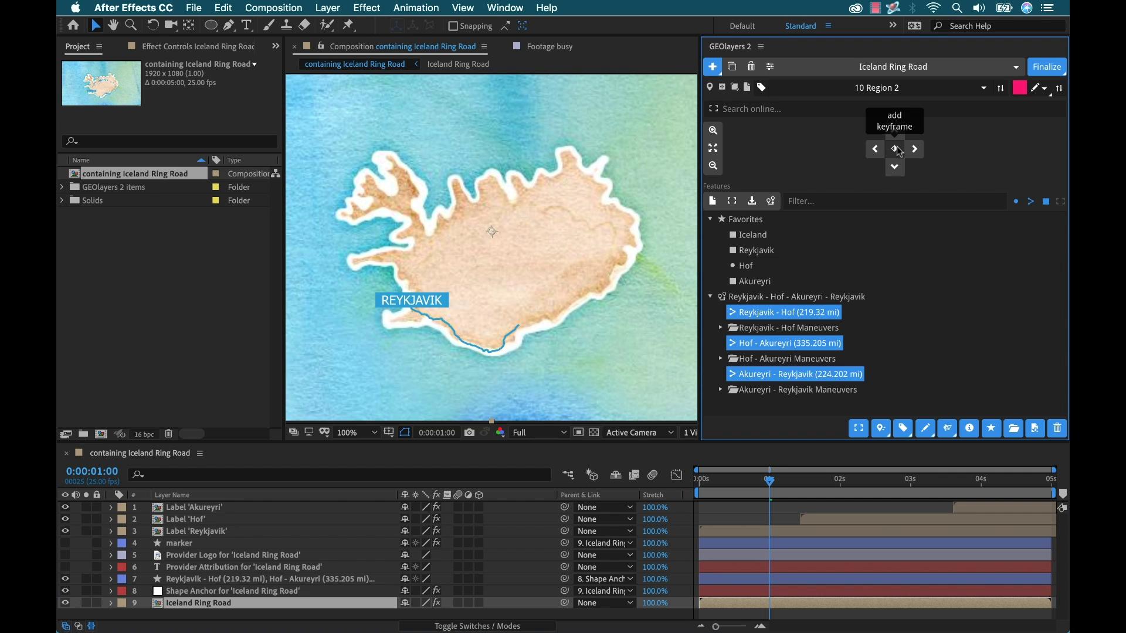
Zoom the map out one level around Iceland at 0:00:00:02
{"action": "left_click_drag", "start_coordinate": [768, 479], "coordinate": [704, 484]}
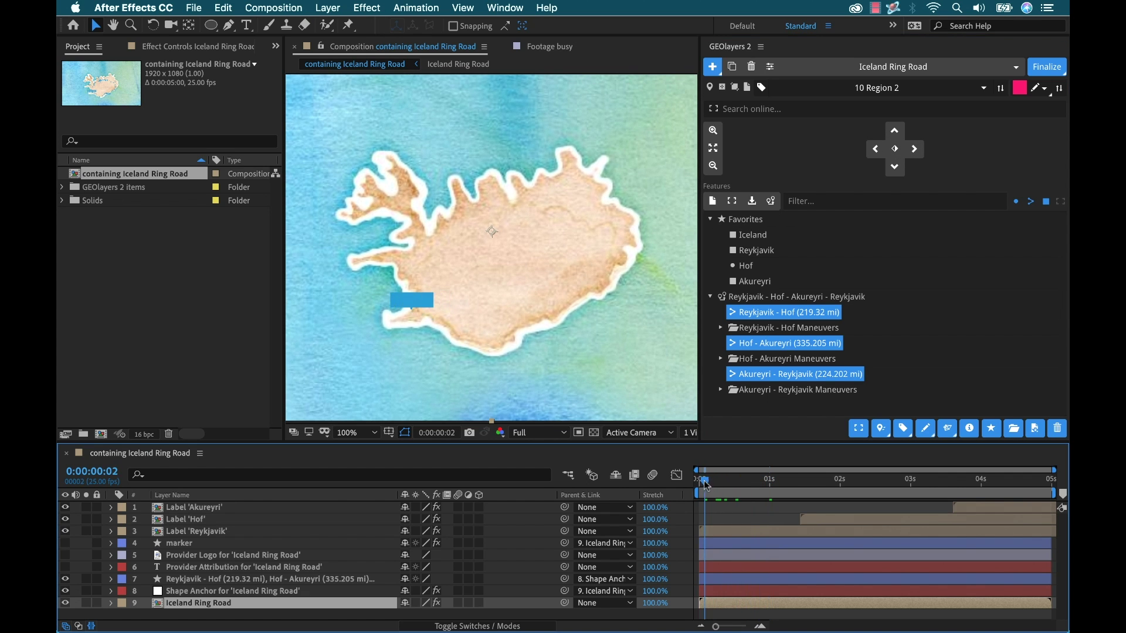
{"action": "left_click", "coordinate": [713, 149]}
{"action": "left_click", "coordinate": [713, 167]}
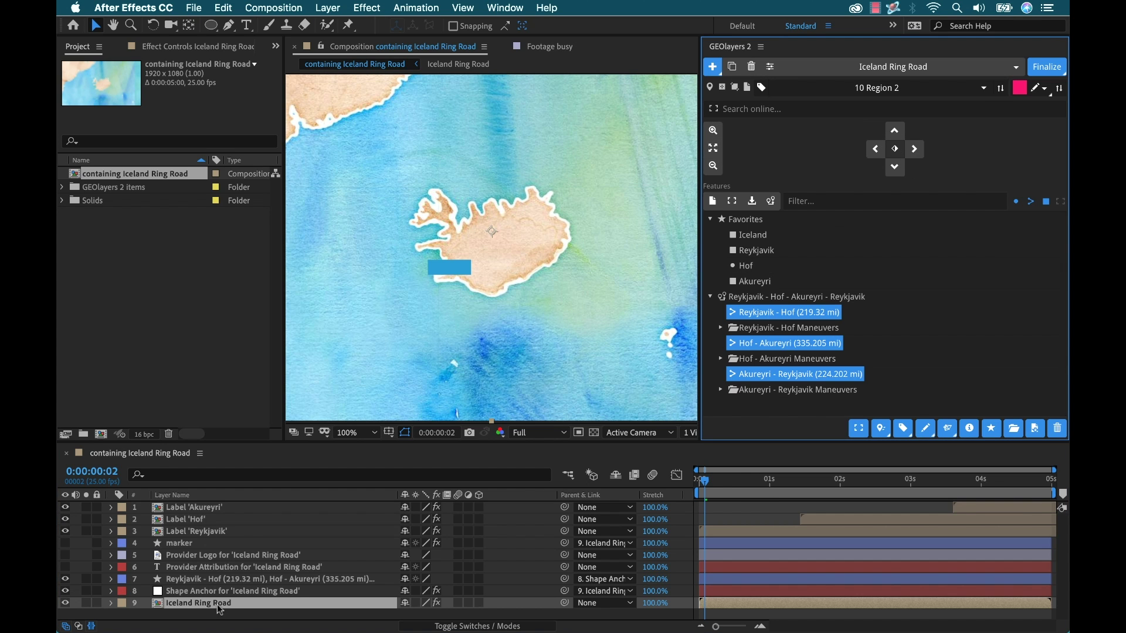
Move the Iceland Ring Road layer's closing latitude, longitude and zoom keyframes near the timeline's end, and preview the animation
{"action": "key", "text": "u"}
{"action": "scroll", "coordinate": [457, 548], "scroll_direction": "down", "scroll_amount": 4}
{"action": "left_click", "coordinate": [770, 598]}
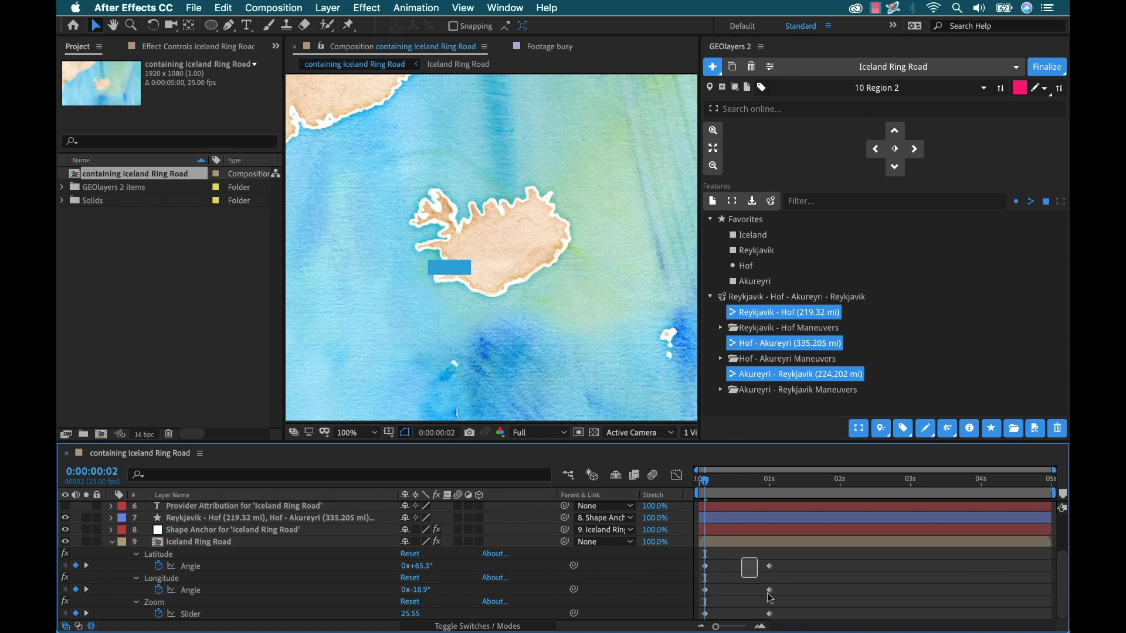
{"action": "left_click_drag", "start_coordinate": [770, 598], "coordinate": [784, 607]}
{"action": "left_click_drag", "start_coordinate": [1028, 573], "coordinate": [694, 618]}
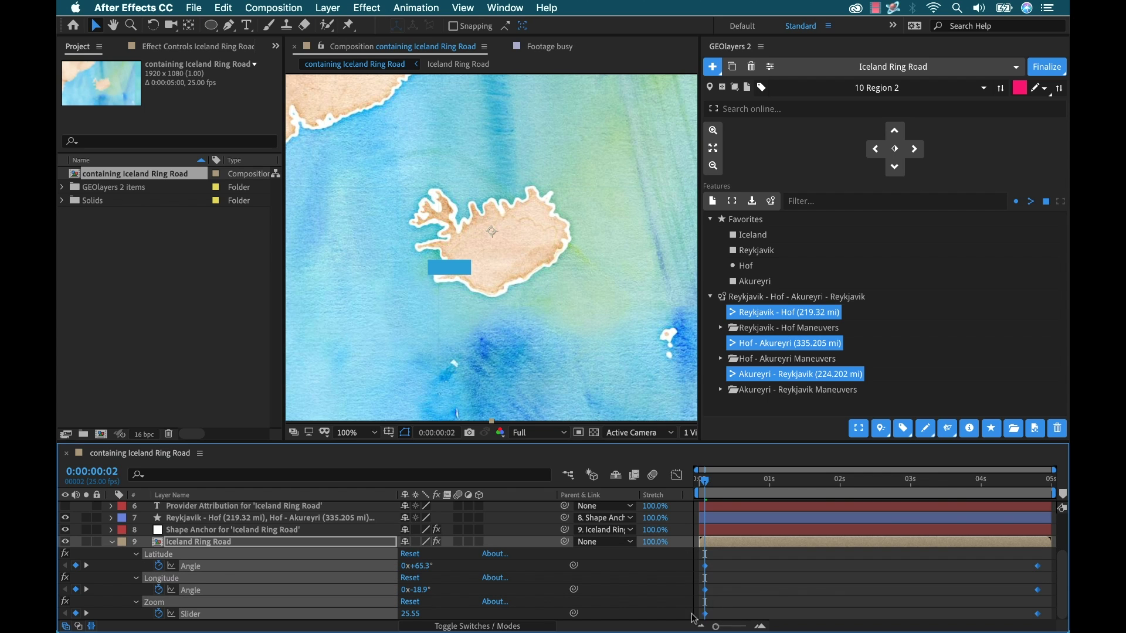
{"action": "left_click", "coordinate": [745, 582]}
{"action": "key", "text": "u"}
{"action": "key", "text": "space"}
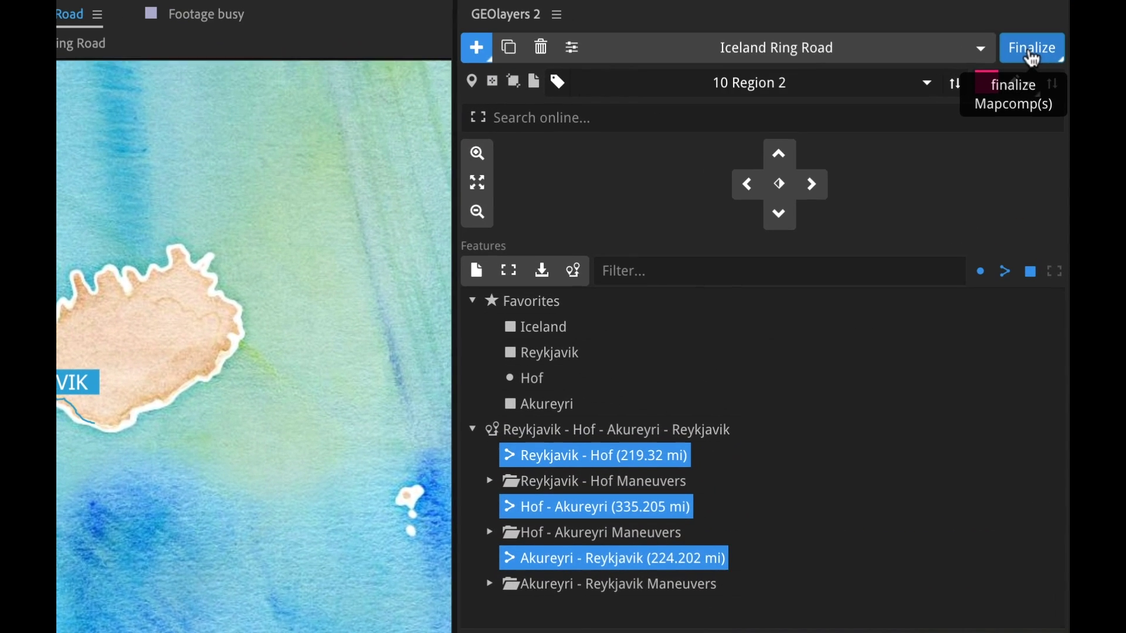
Finalize the Iceland Ring Road mapcomp and check the finished zoom and route animation along the timeline
{"action": "left_click", "coordinate": [1046, 62]}
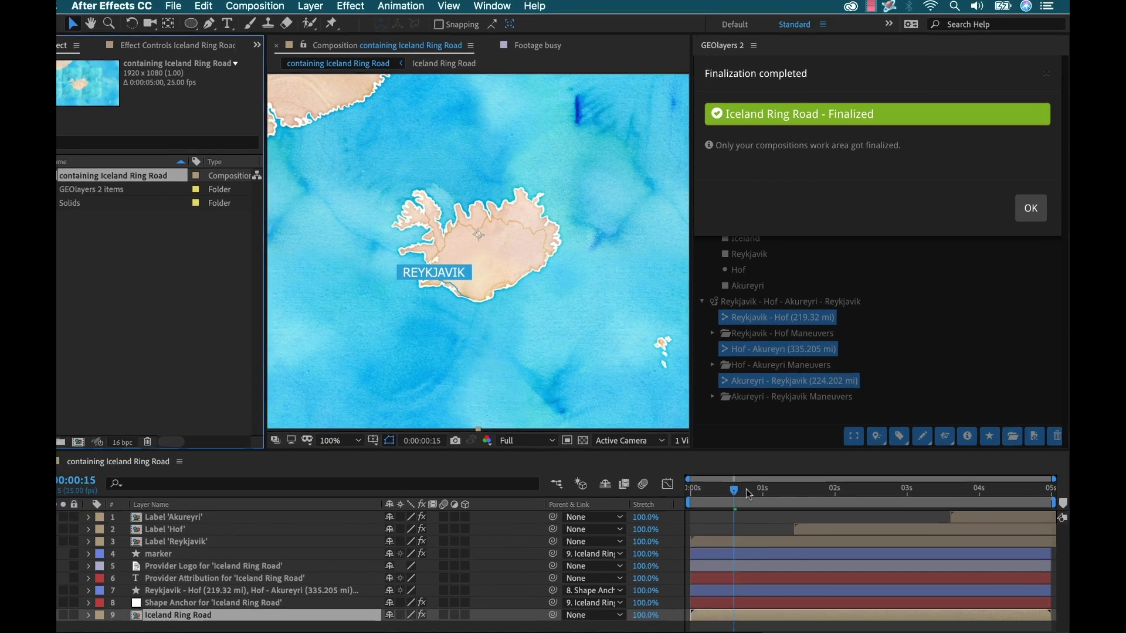
{"action": "left_click_drag", "start_coordinate": [741, 479], "coordinate": [926, 488]}
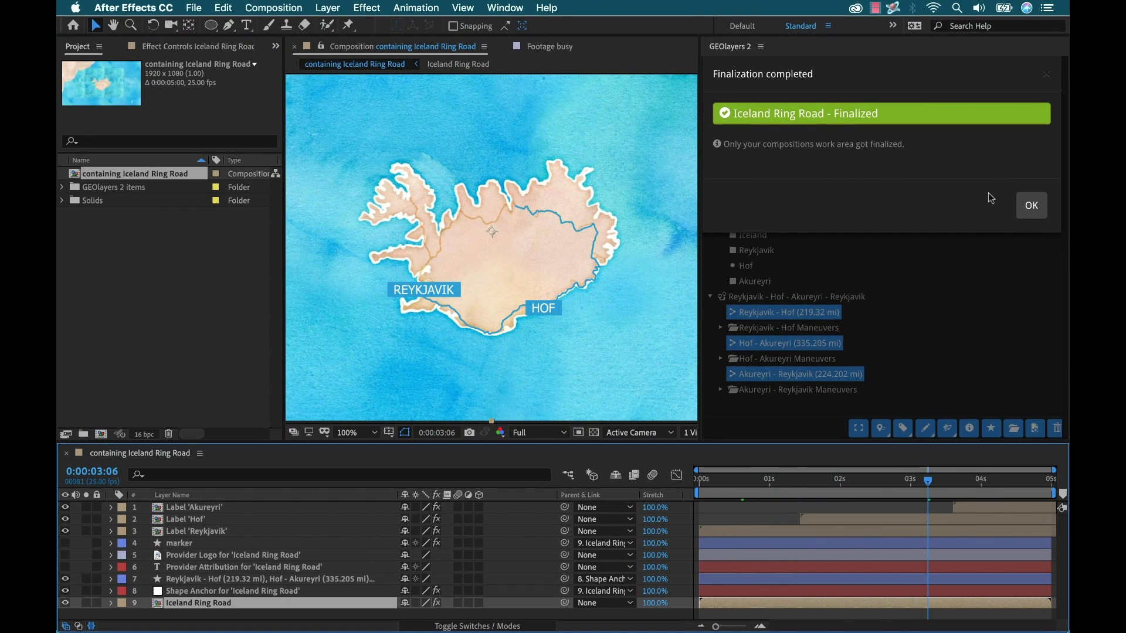
{"action": "left_click", "coordinate": [1029, 207]}
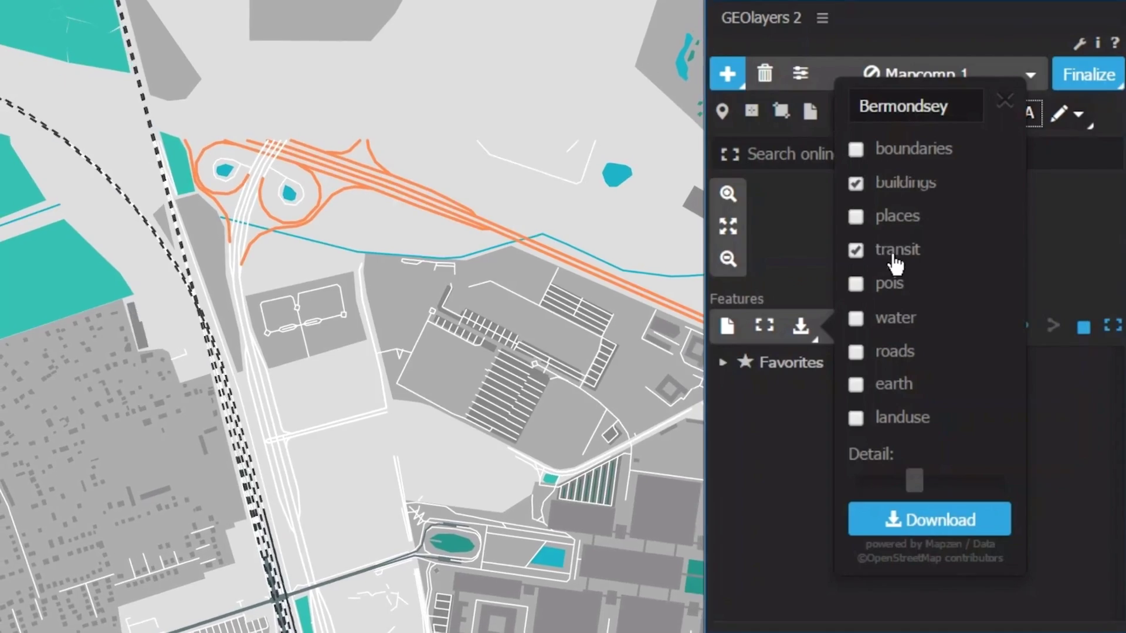
Add roads and landuse to the feature types selected for Bermondsey and download the map features
{"action": "left_click", "coordinate": [894, 351]}
{"action": "left_click", "coordinate": [902, 417]}
{"action": "left_click", "coordinate": [906, 525]}
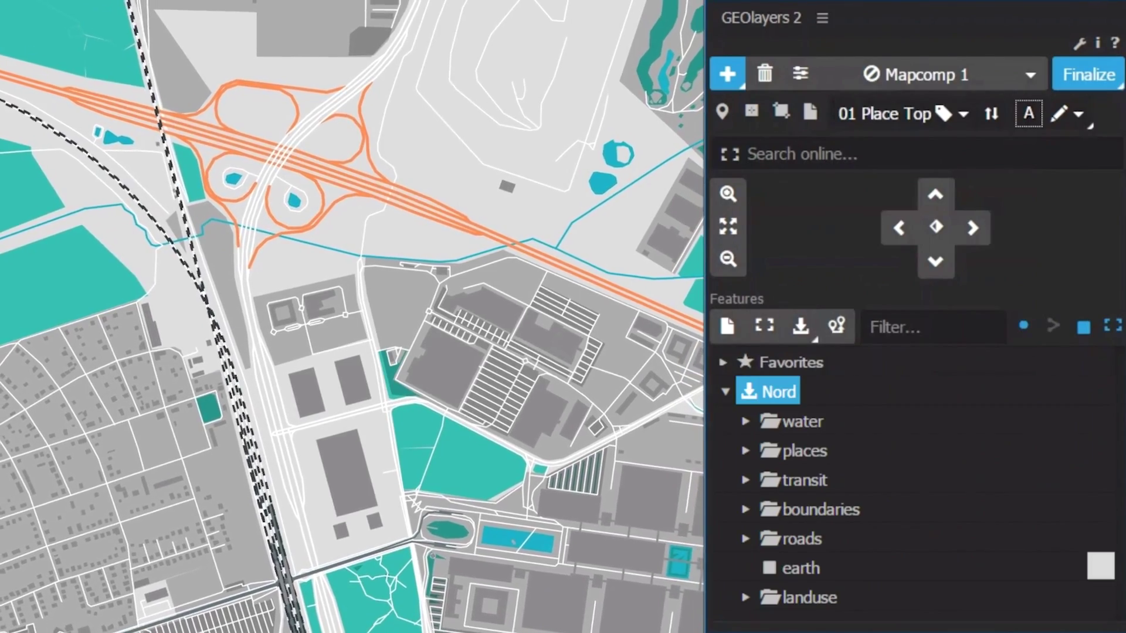